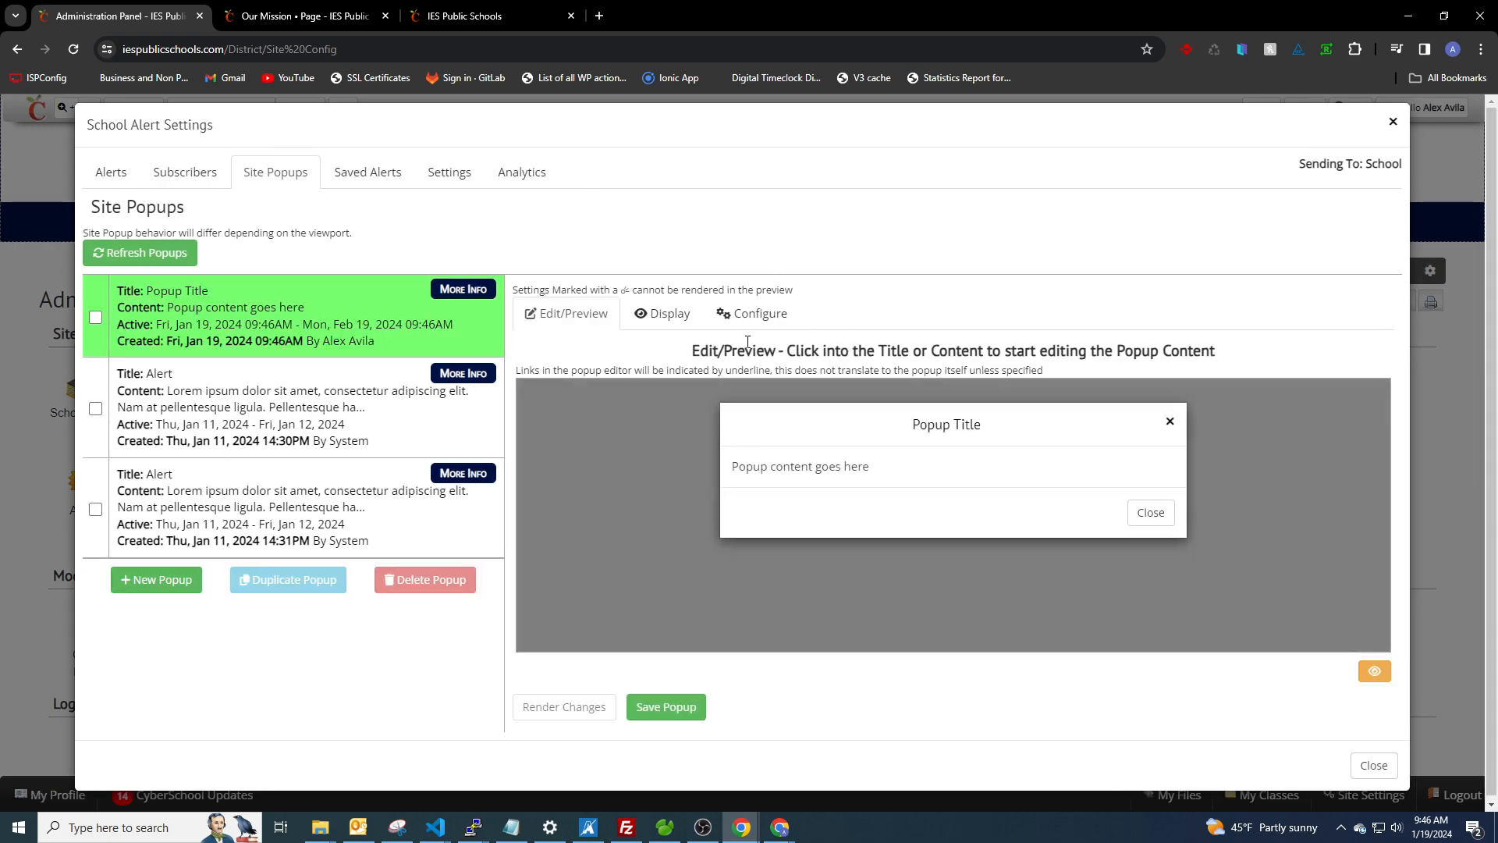
Step: Turn on the Sticky option in the selected popup's configuration and check its Popup Timing settings
left_click(763, 315)
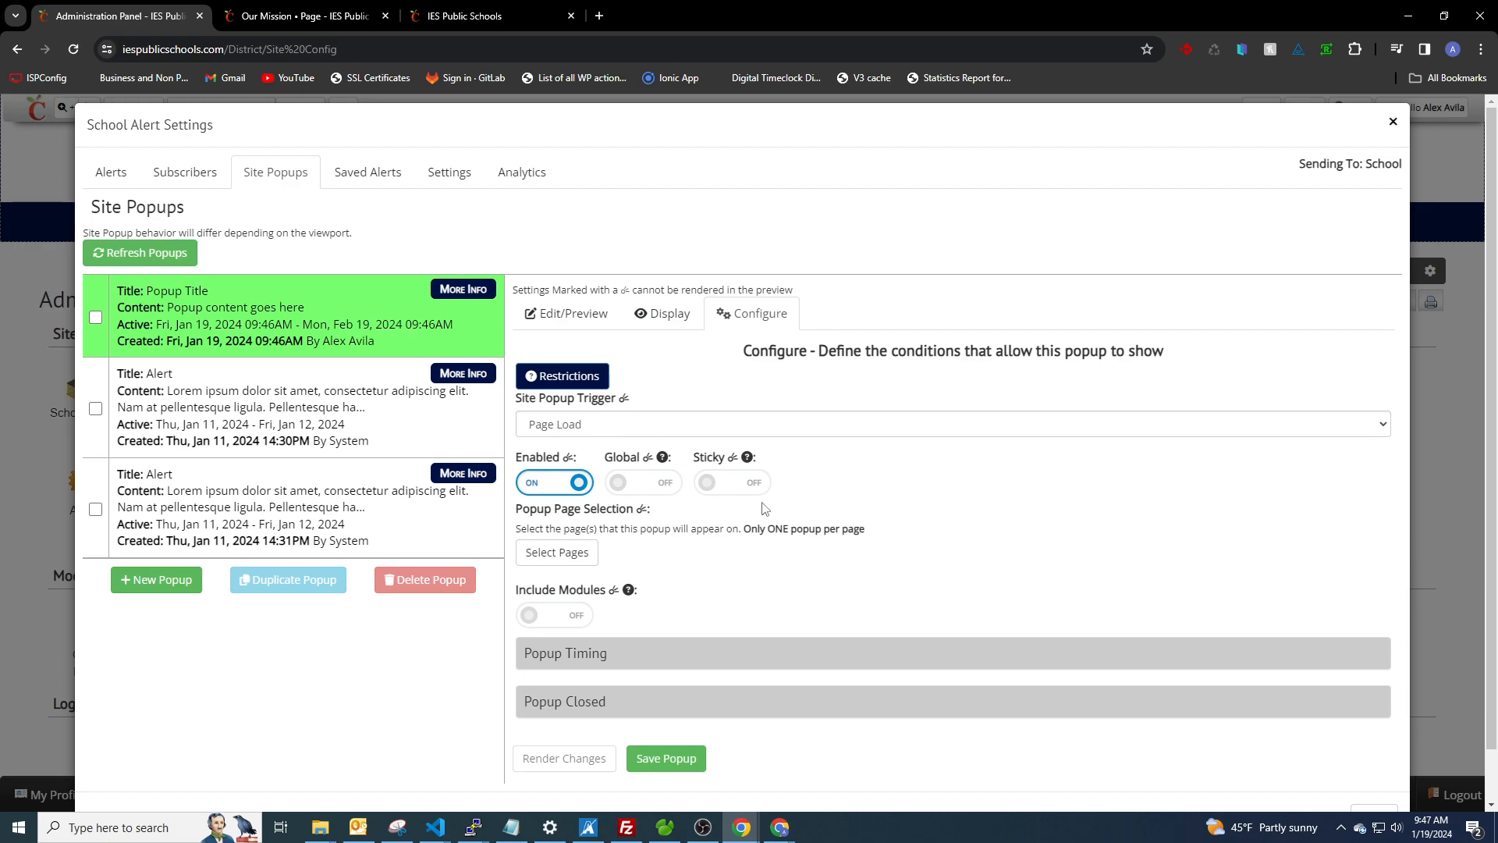
left_click(732, 483)
scroll(702, 499, "down", 1)
left_click(631, 597)
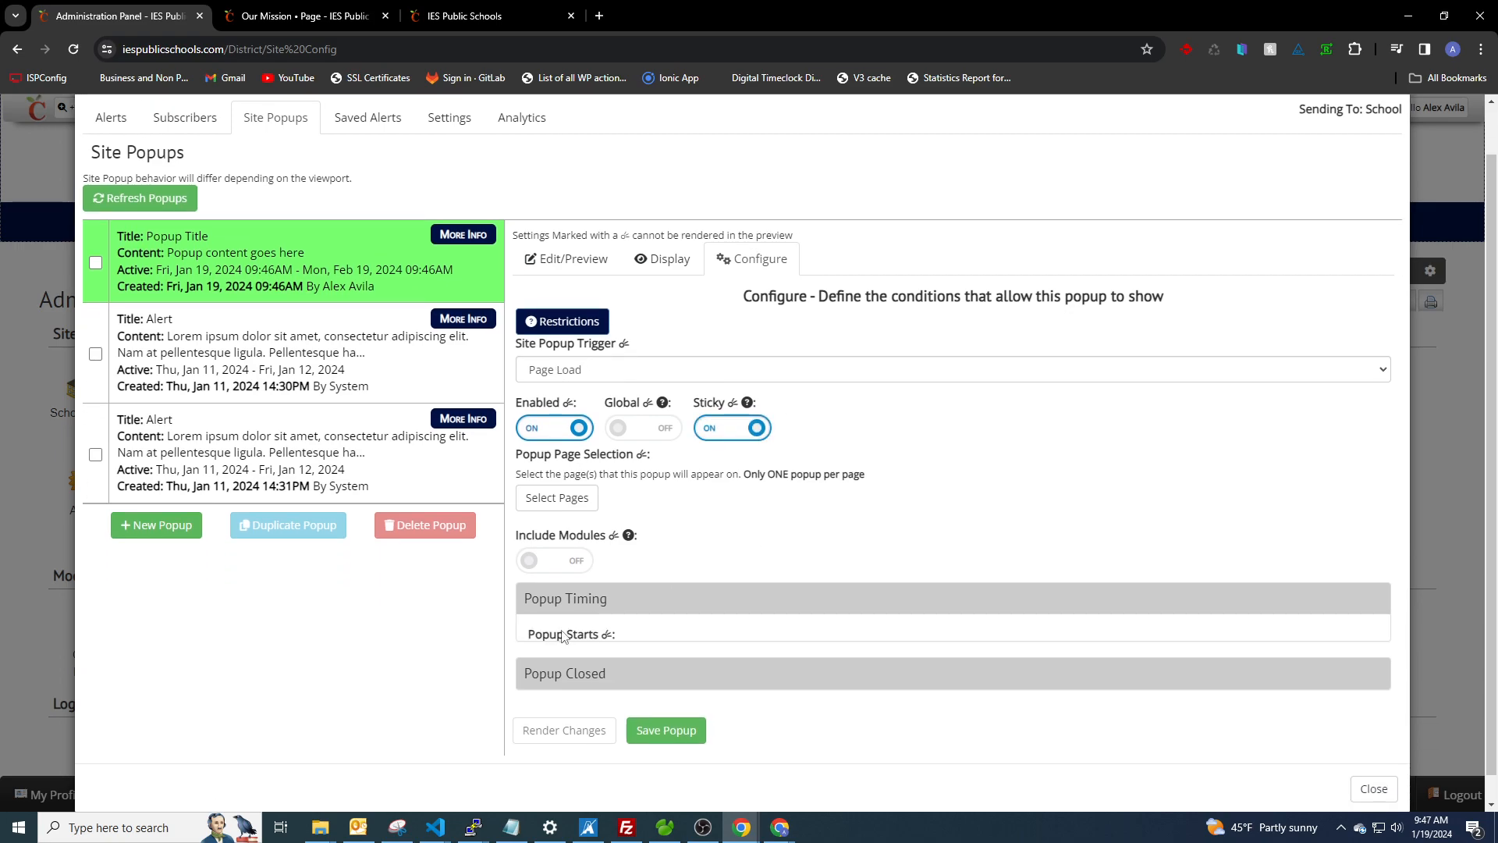
scroll(555, 657, "down", 1)
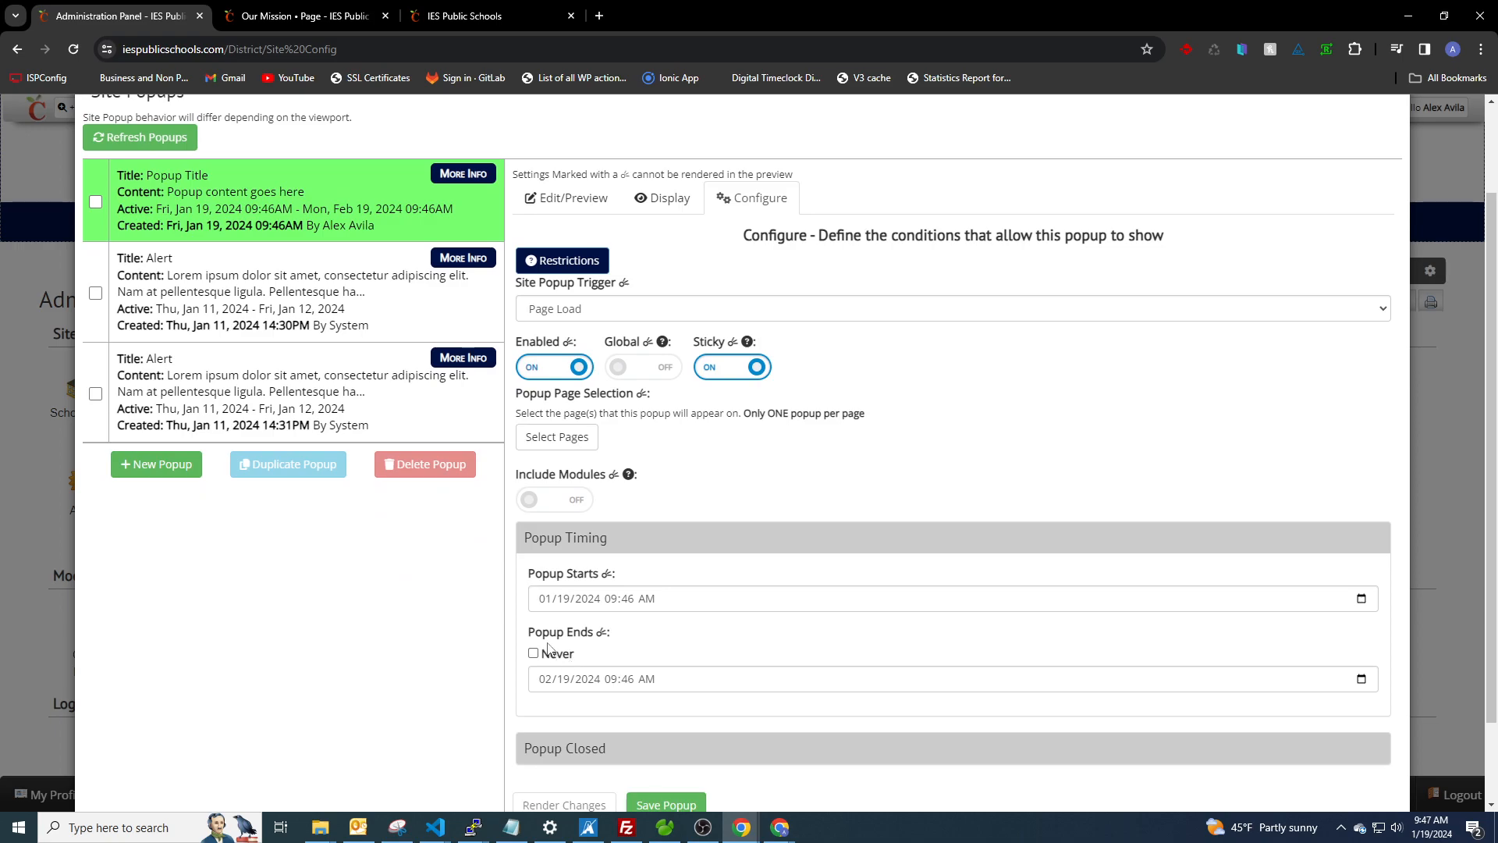
left_click(629, 541)
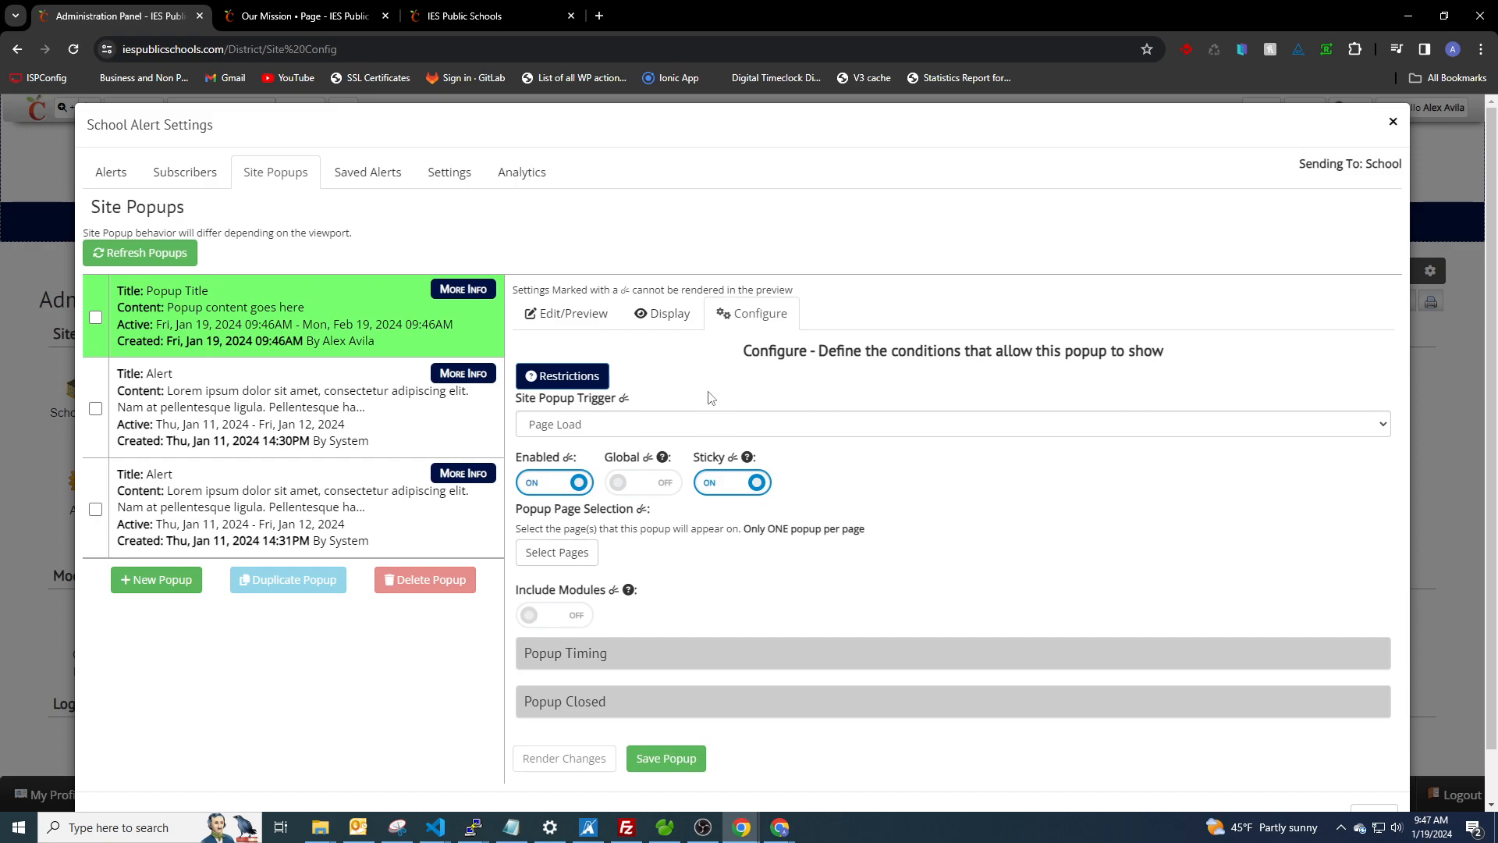
Step: Look at the available display types in the popup's display settings and return to its configuration
left_click(664, 313)
left_click(650, 414)
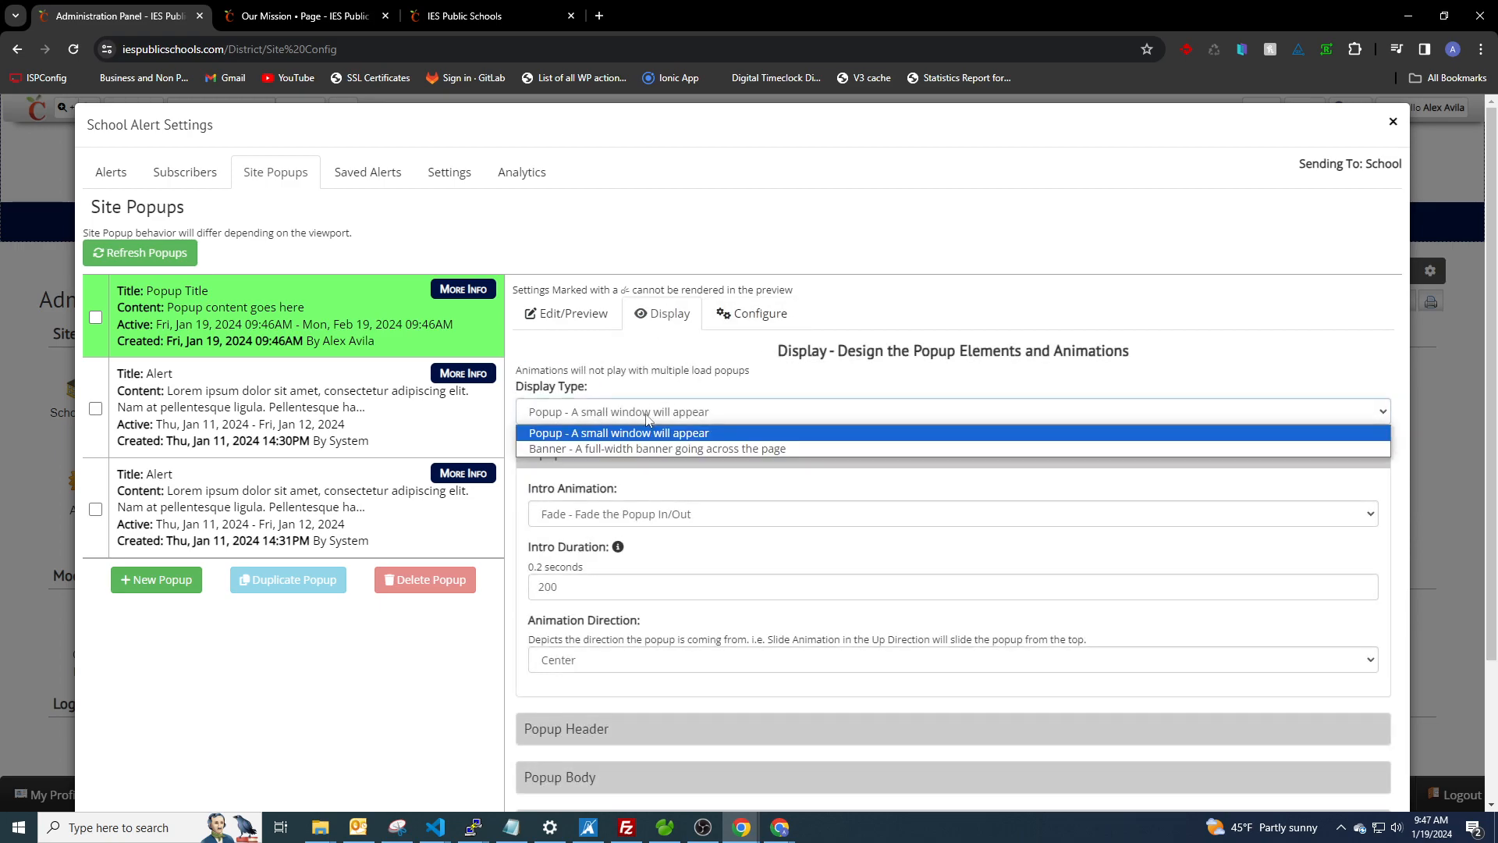
left_click(654, 410)
left_click(753, 313)
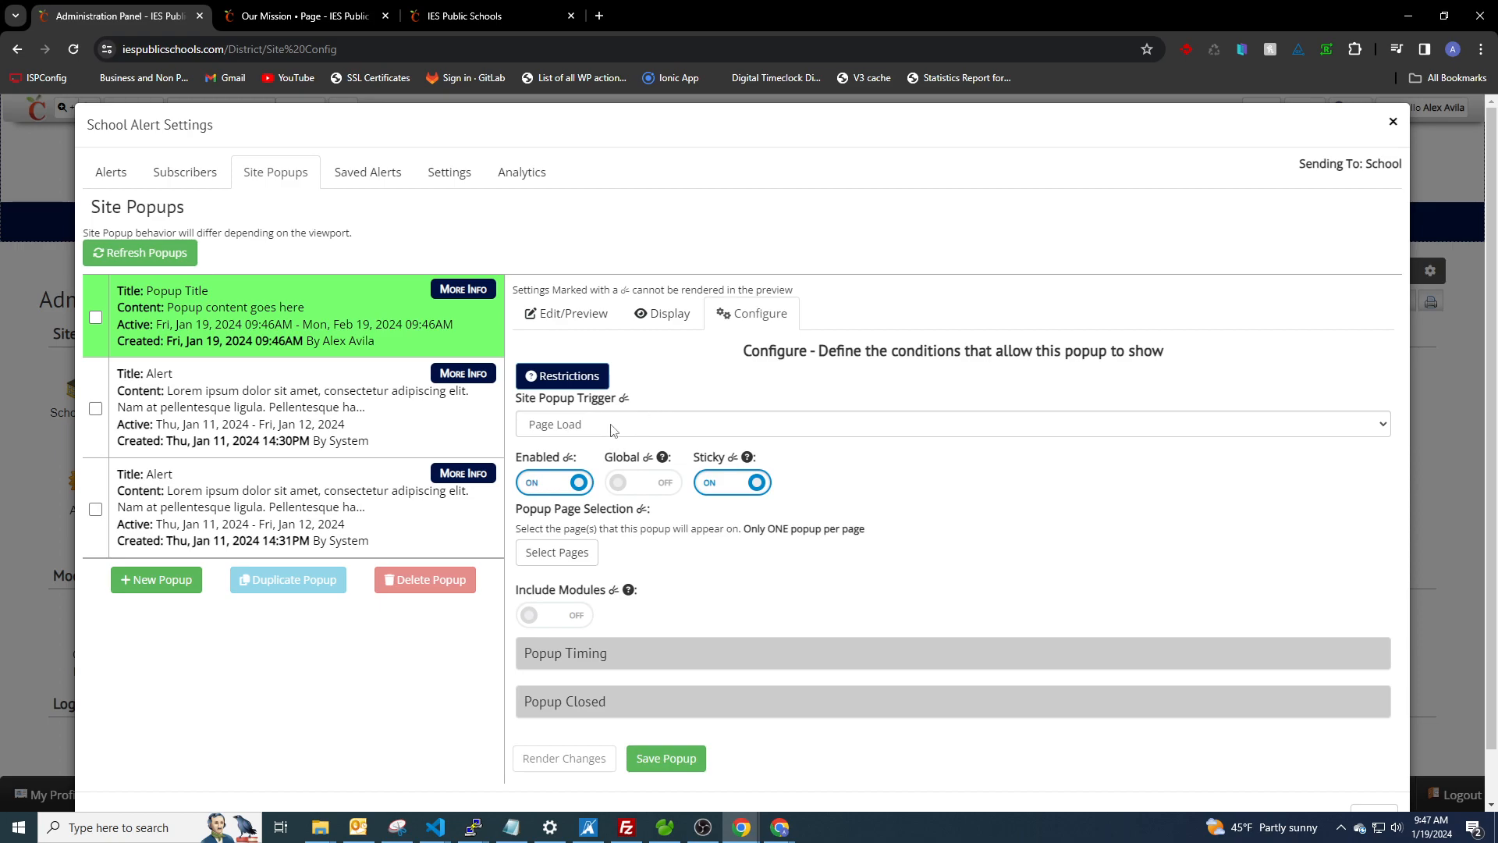
Step: Try the Click trigger for the site popup, examine its popup selector, and switch the trigger to Hover
left_click(581, 431)
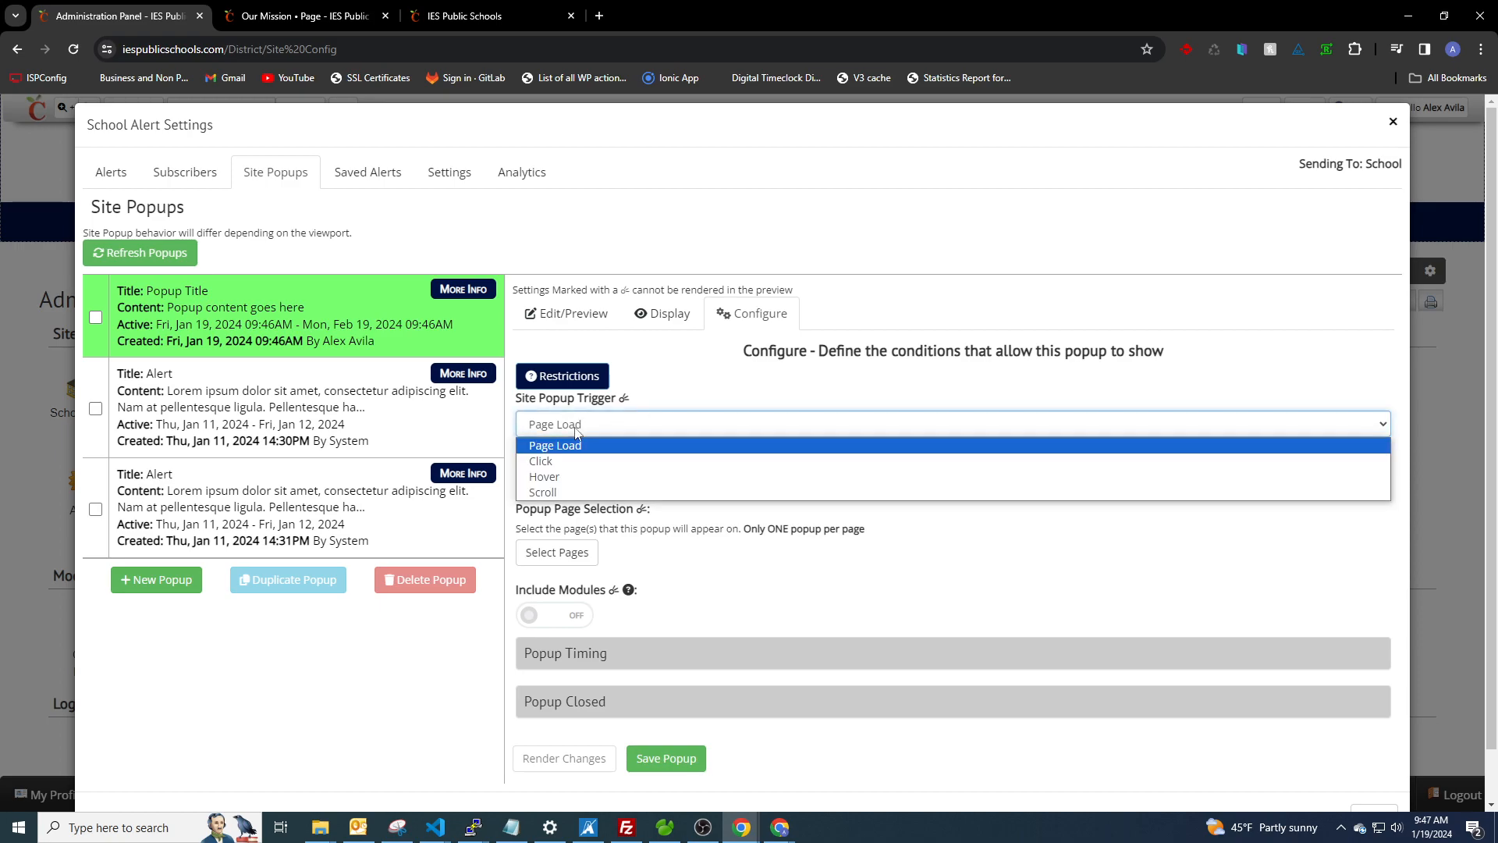
left_click(563, 460)
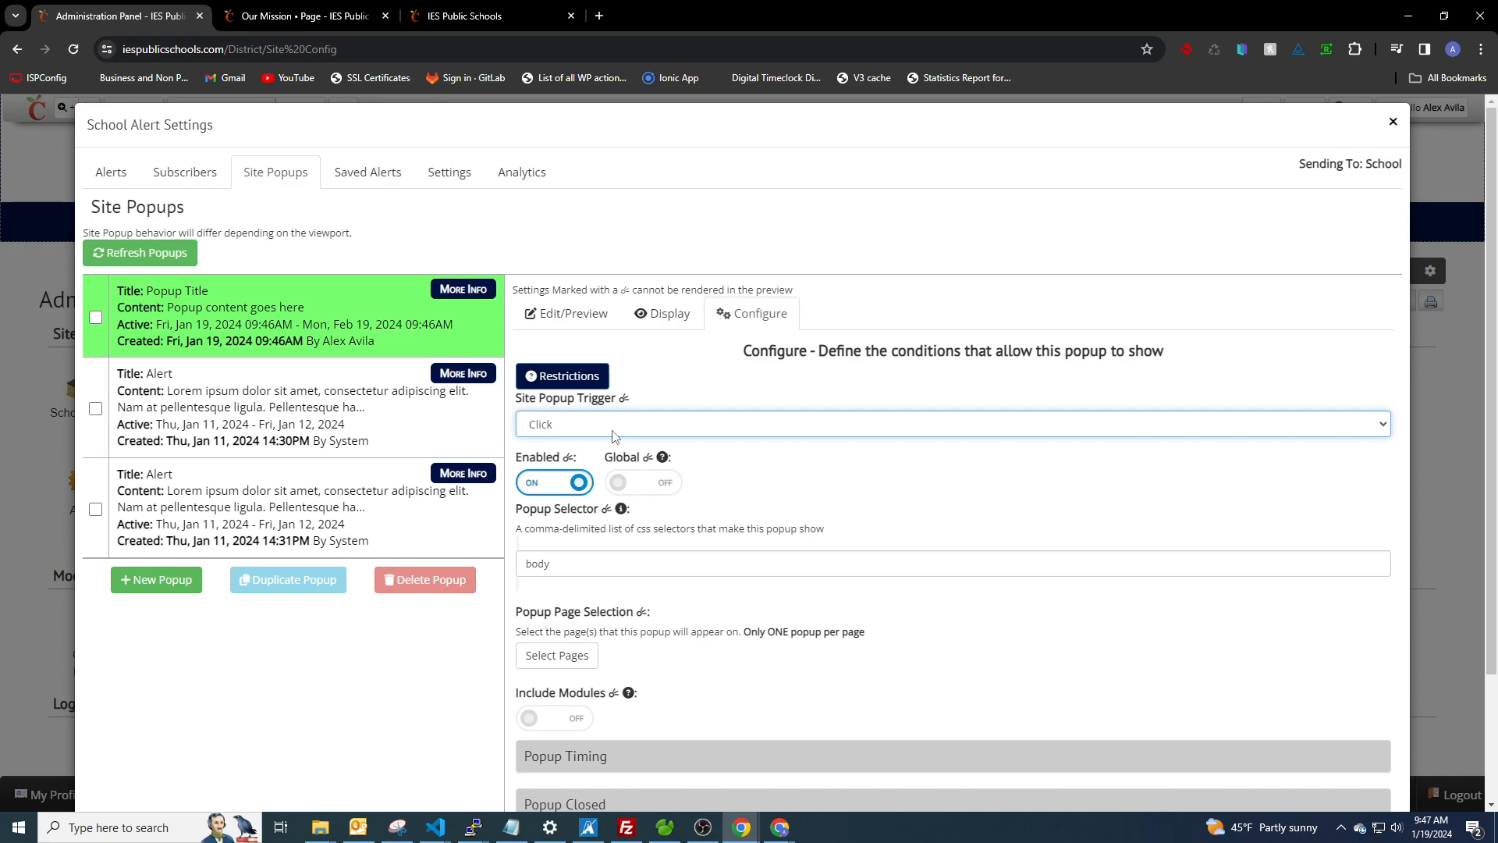
double_click(581, 567)
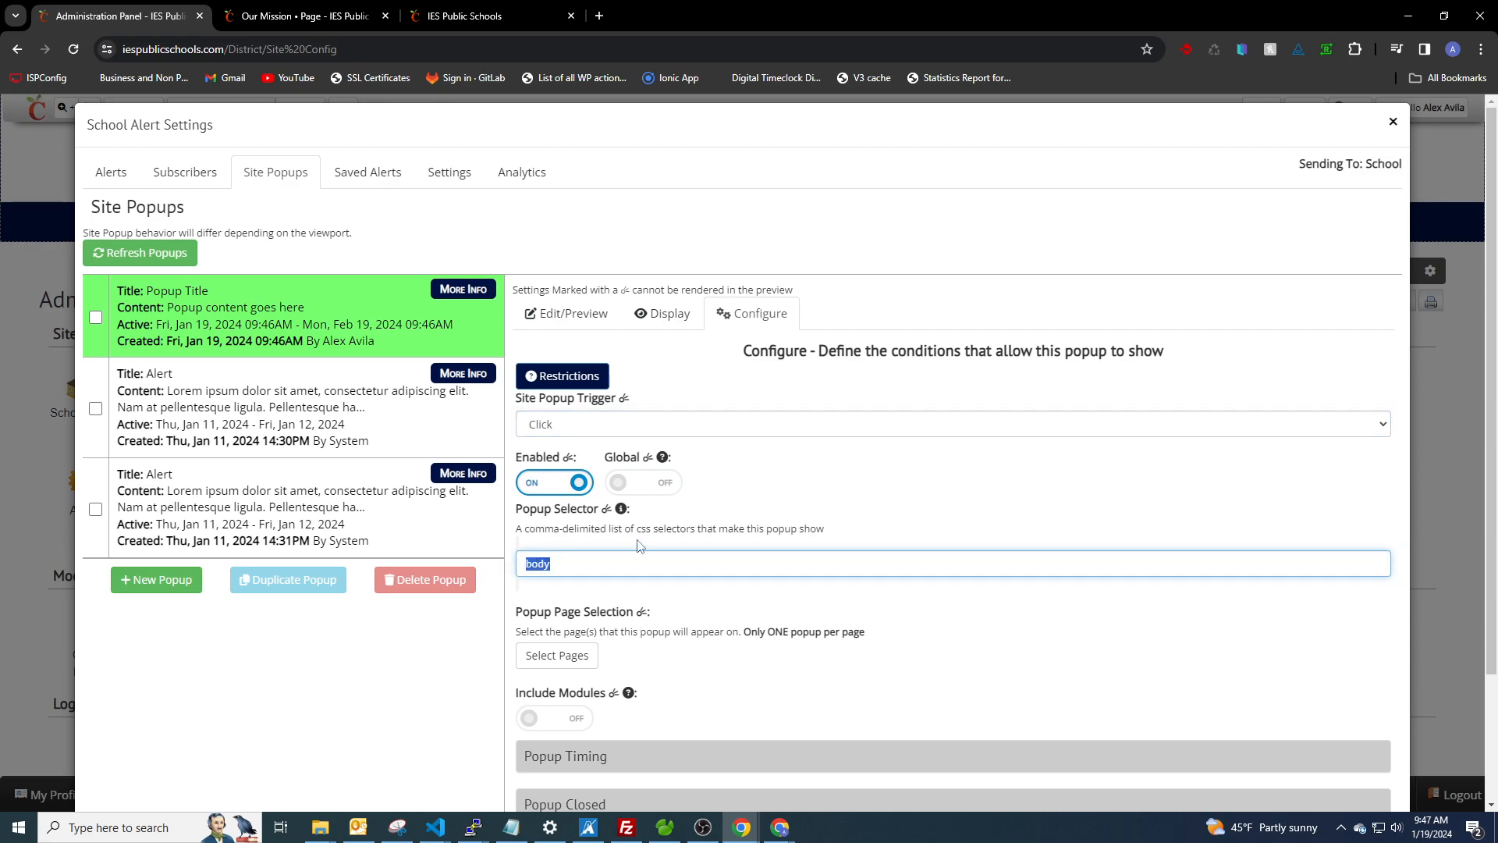
left_click(575, 565)
left_click(712, 432)
left_click(565, 483)
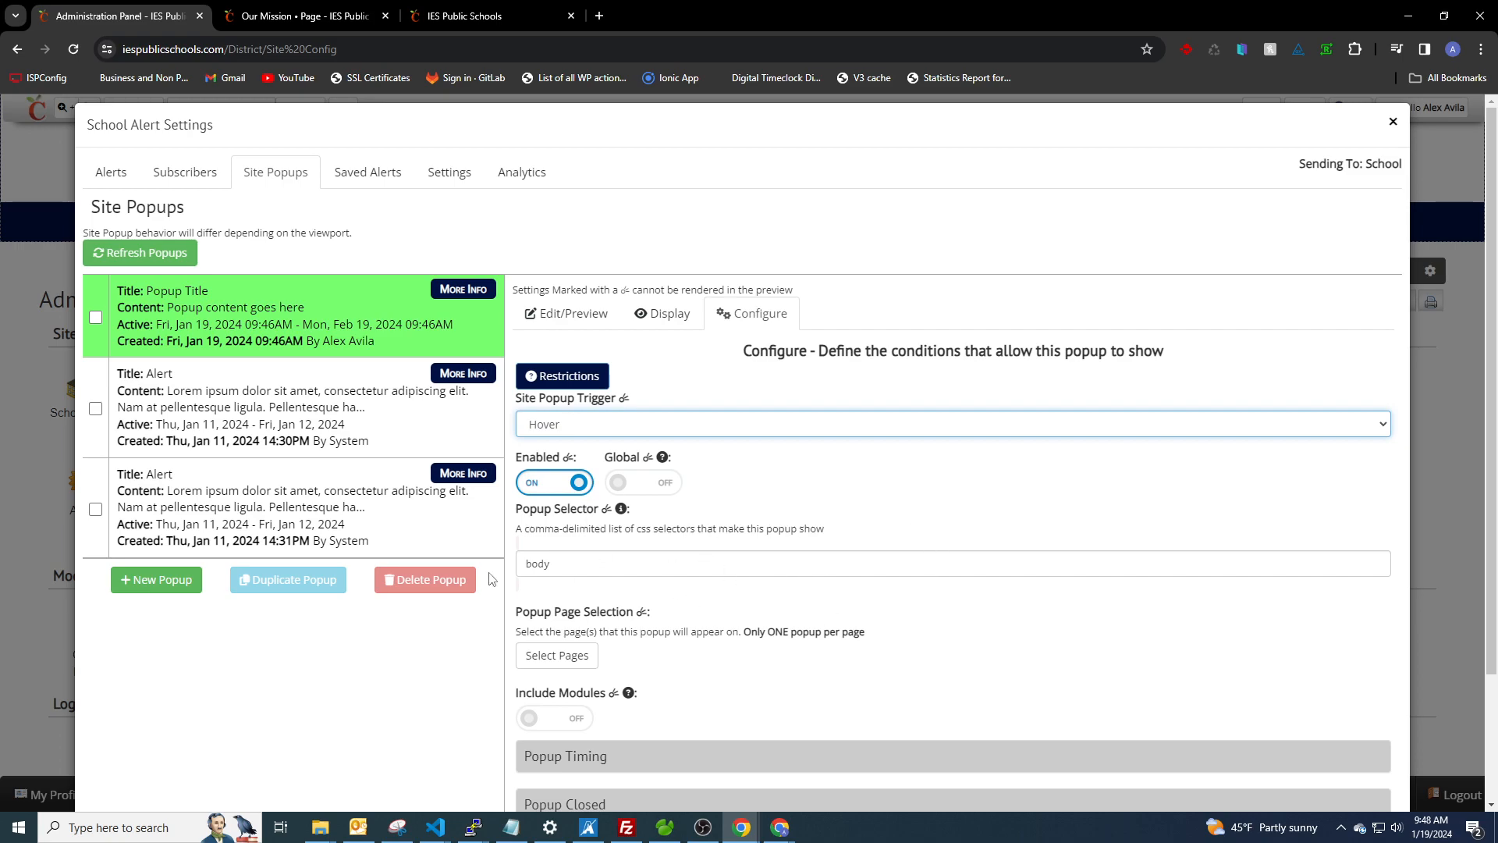
Step: Try the Scroll trigger with a popup scroll size of 75, and set the size back to 50
left_click(741, 431)
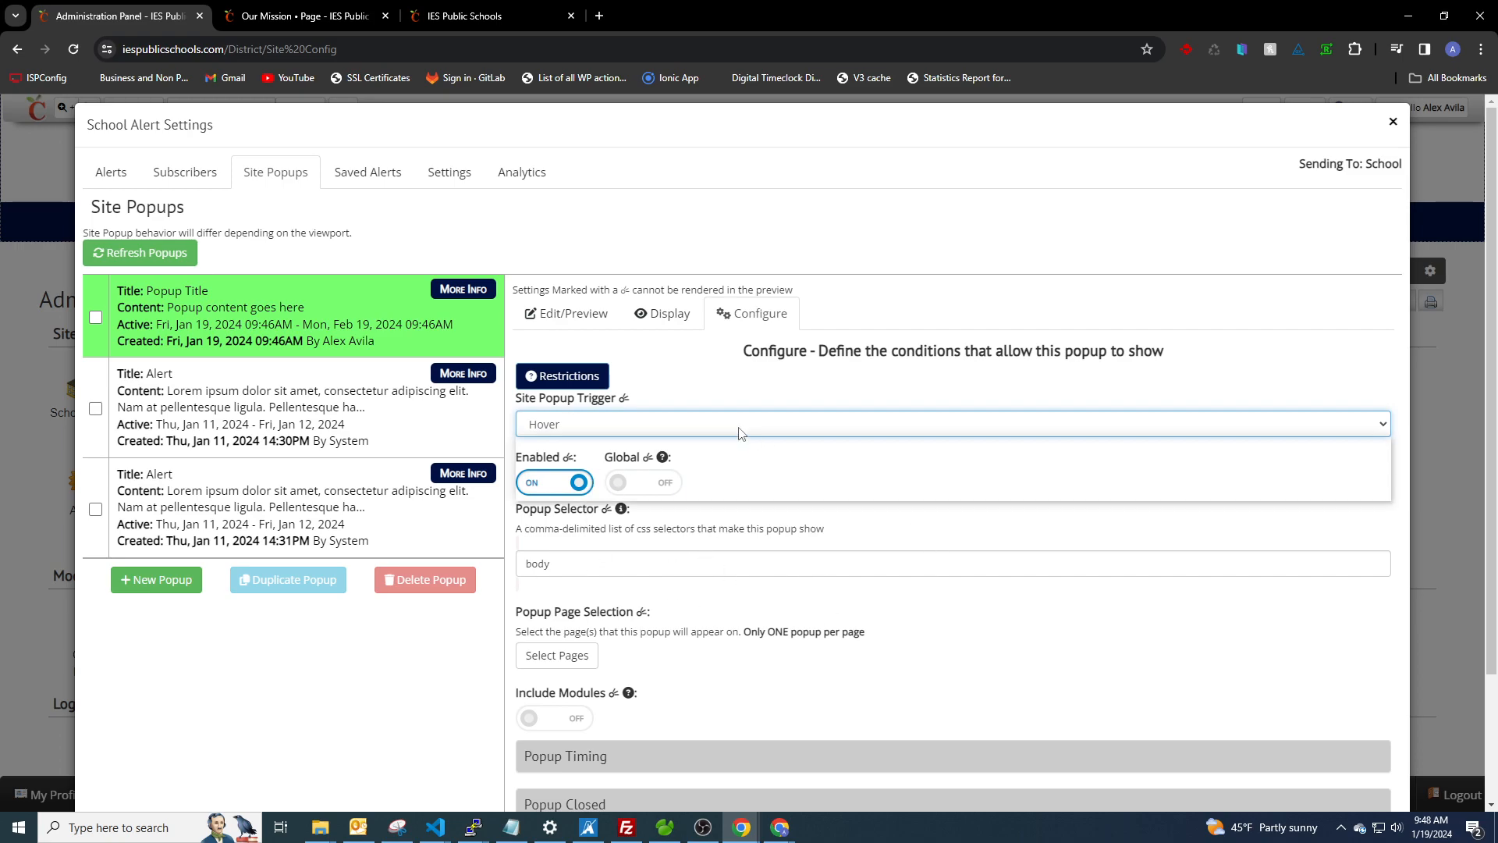
left_click(570, 494)
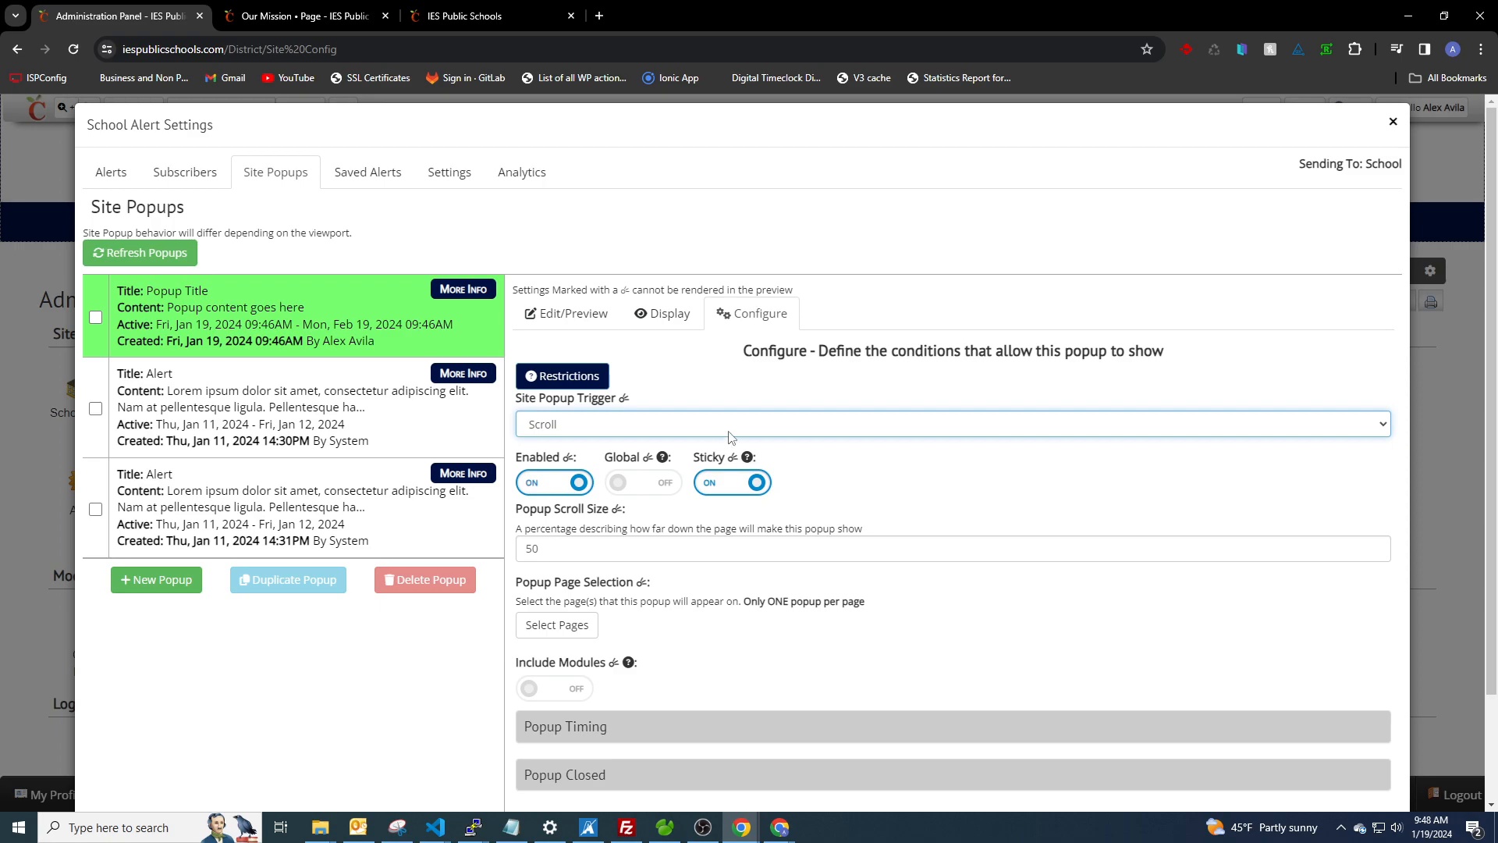
left_click(544, 553)
double_click(532, 549)
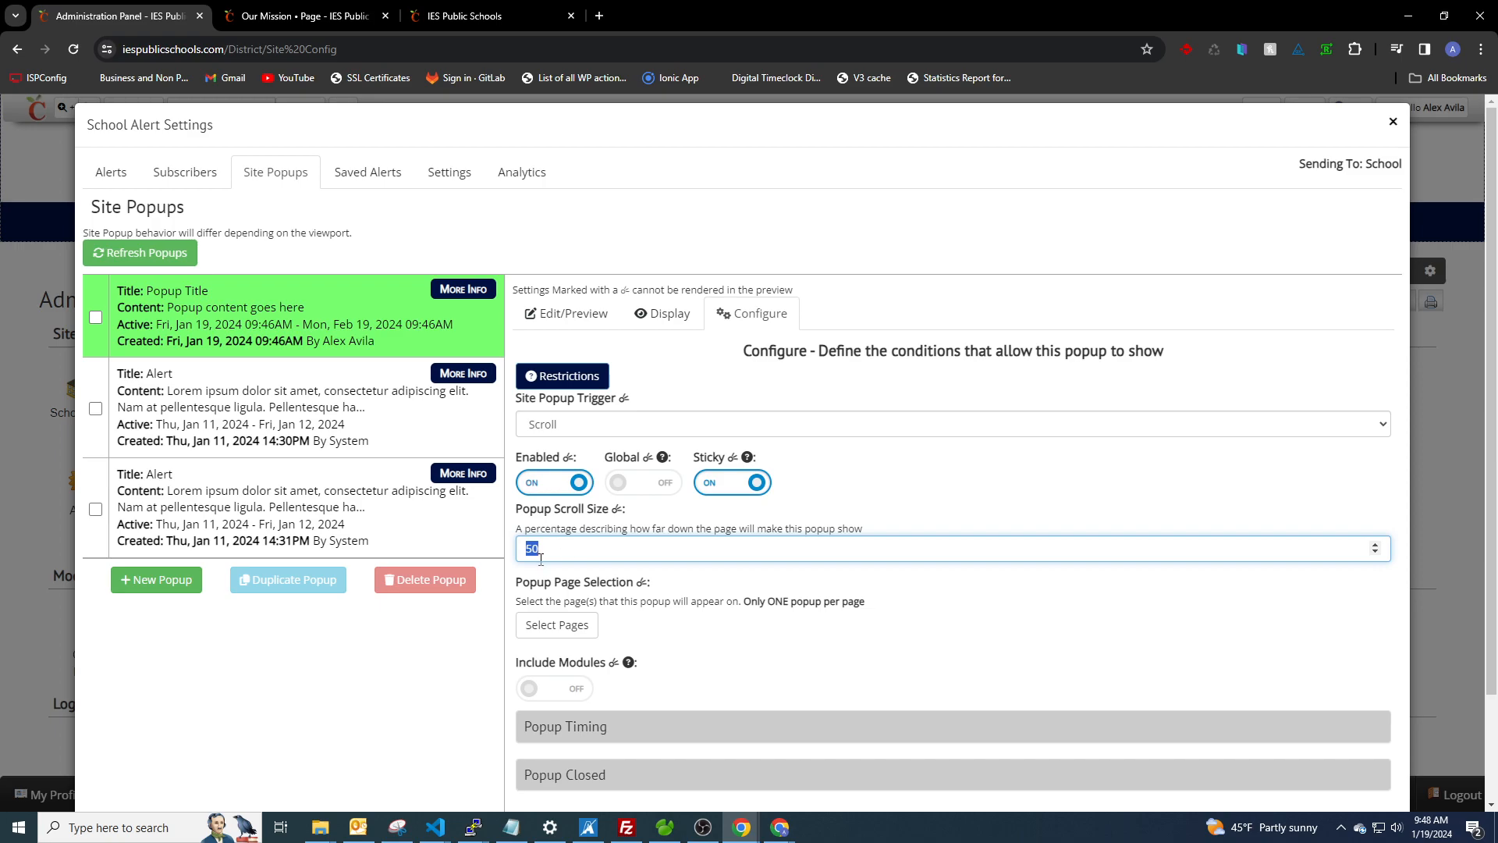
left_click(555, 552)
double_click(559, 551)
type("75")
double_click(531, 548)
type("50")
Step: Set the Site Popup Trigger to Click
left_click(618, 425)
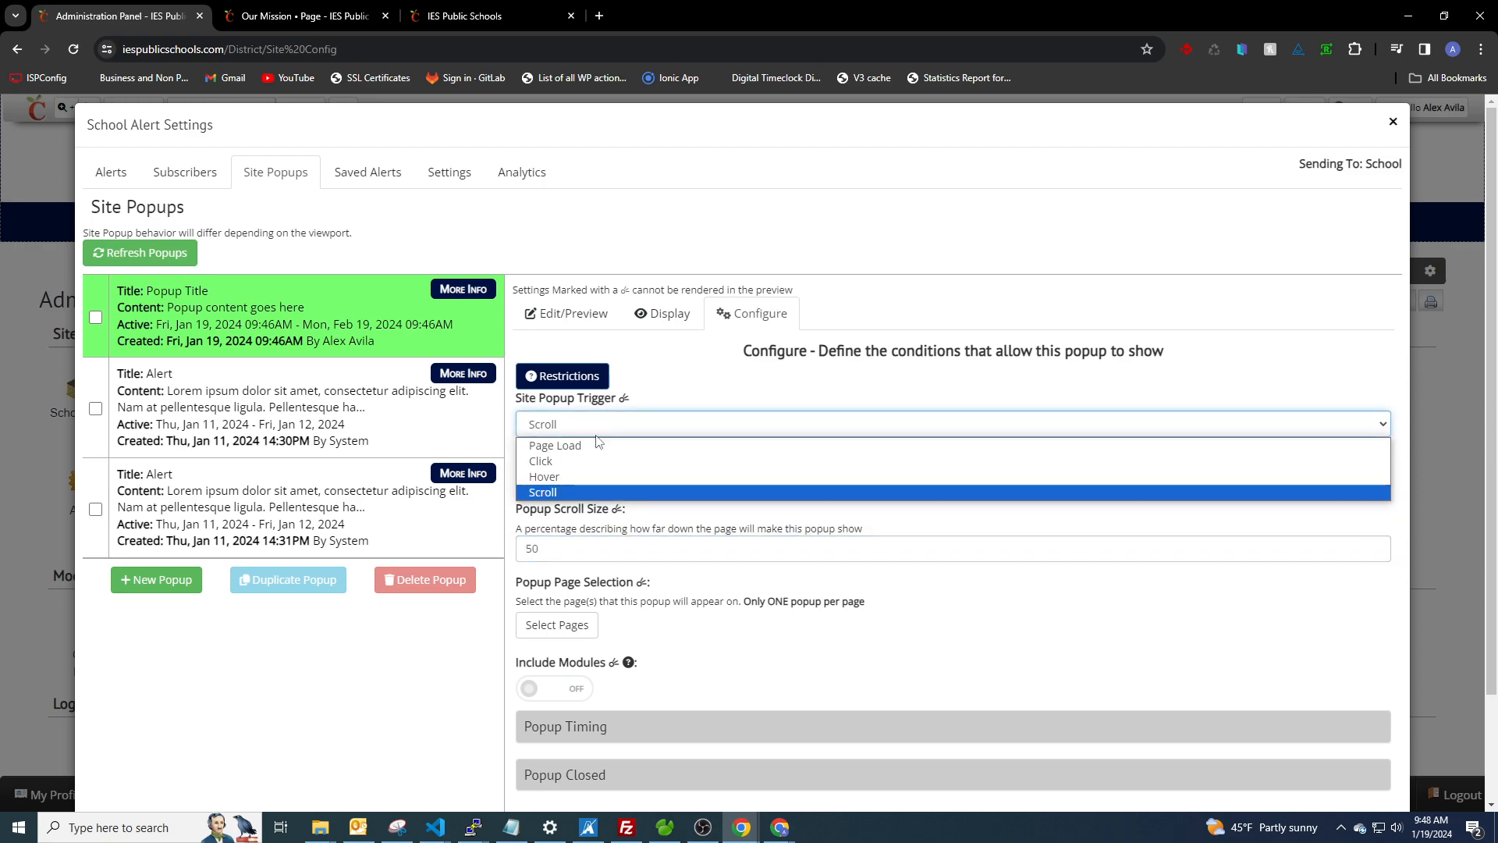
left_click(613, 461)
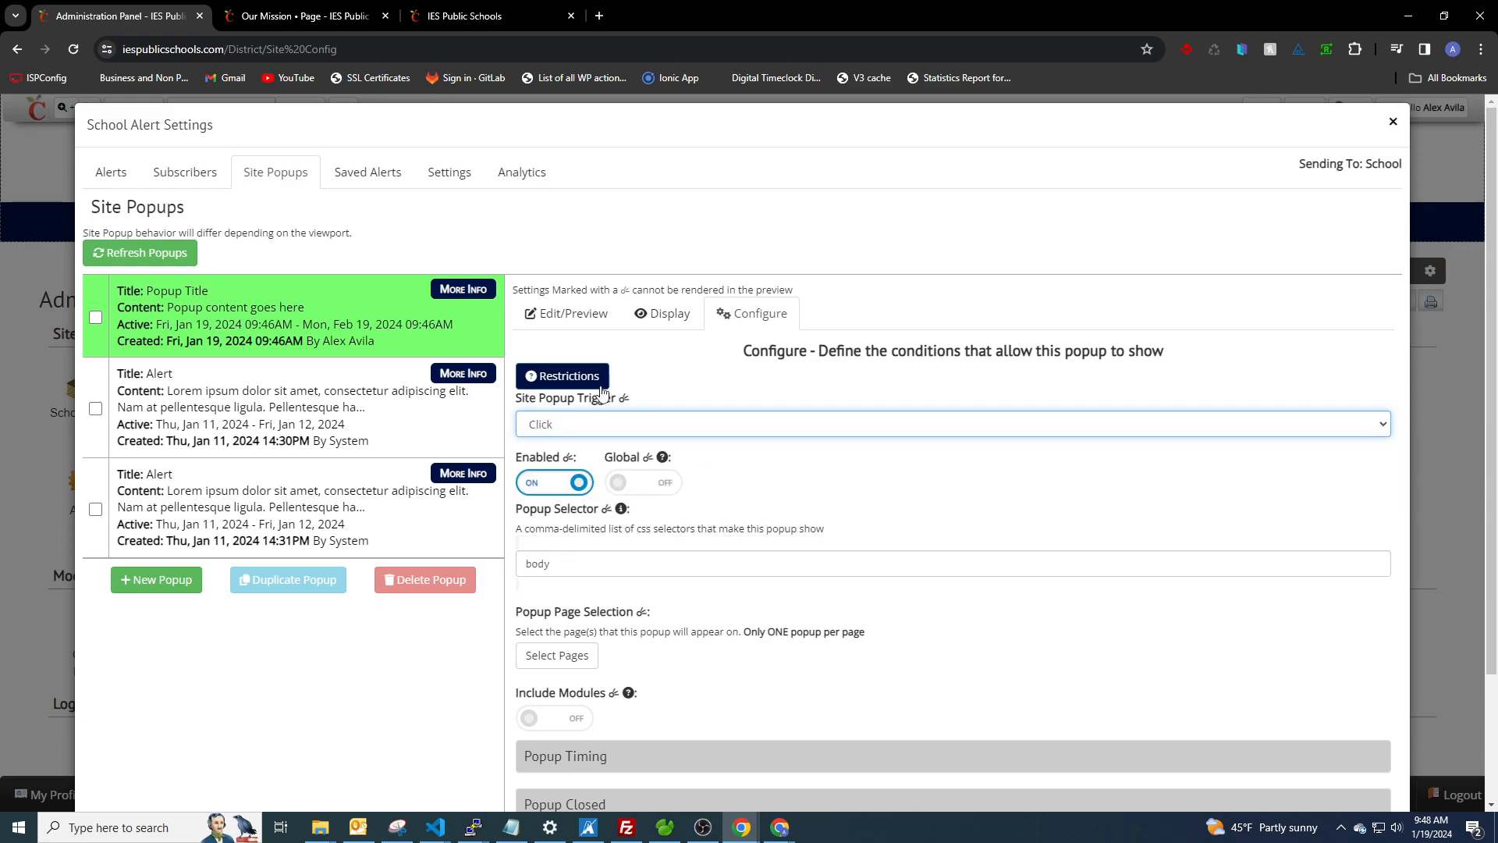
scroll(625, 488, "down", 1)
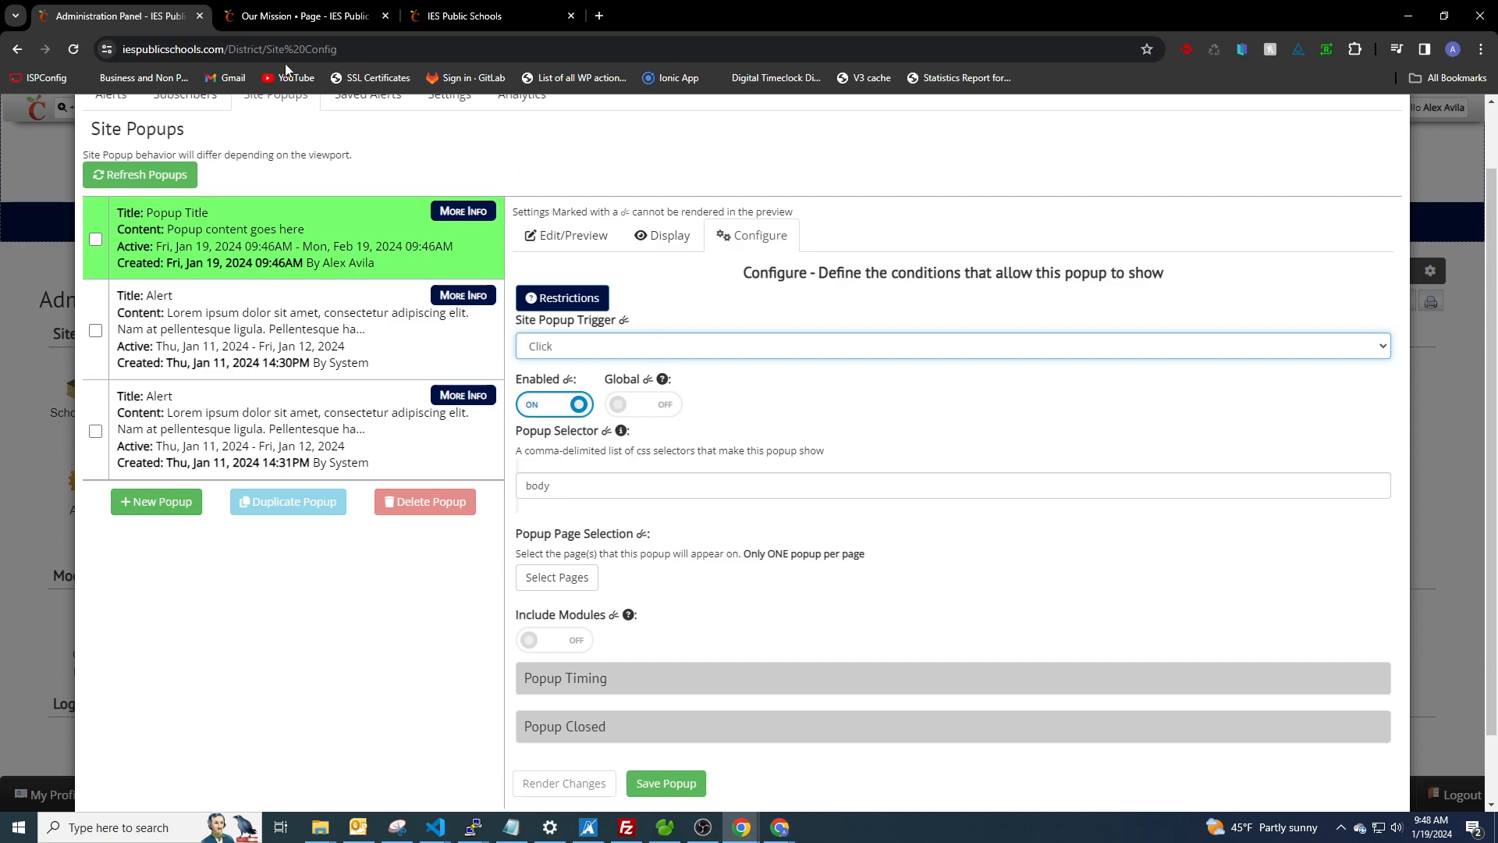
Step: Test the popup on the Our Mission page by activating the Click Me text several times, closing the popup each time
left_click(287, 17)
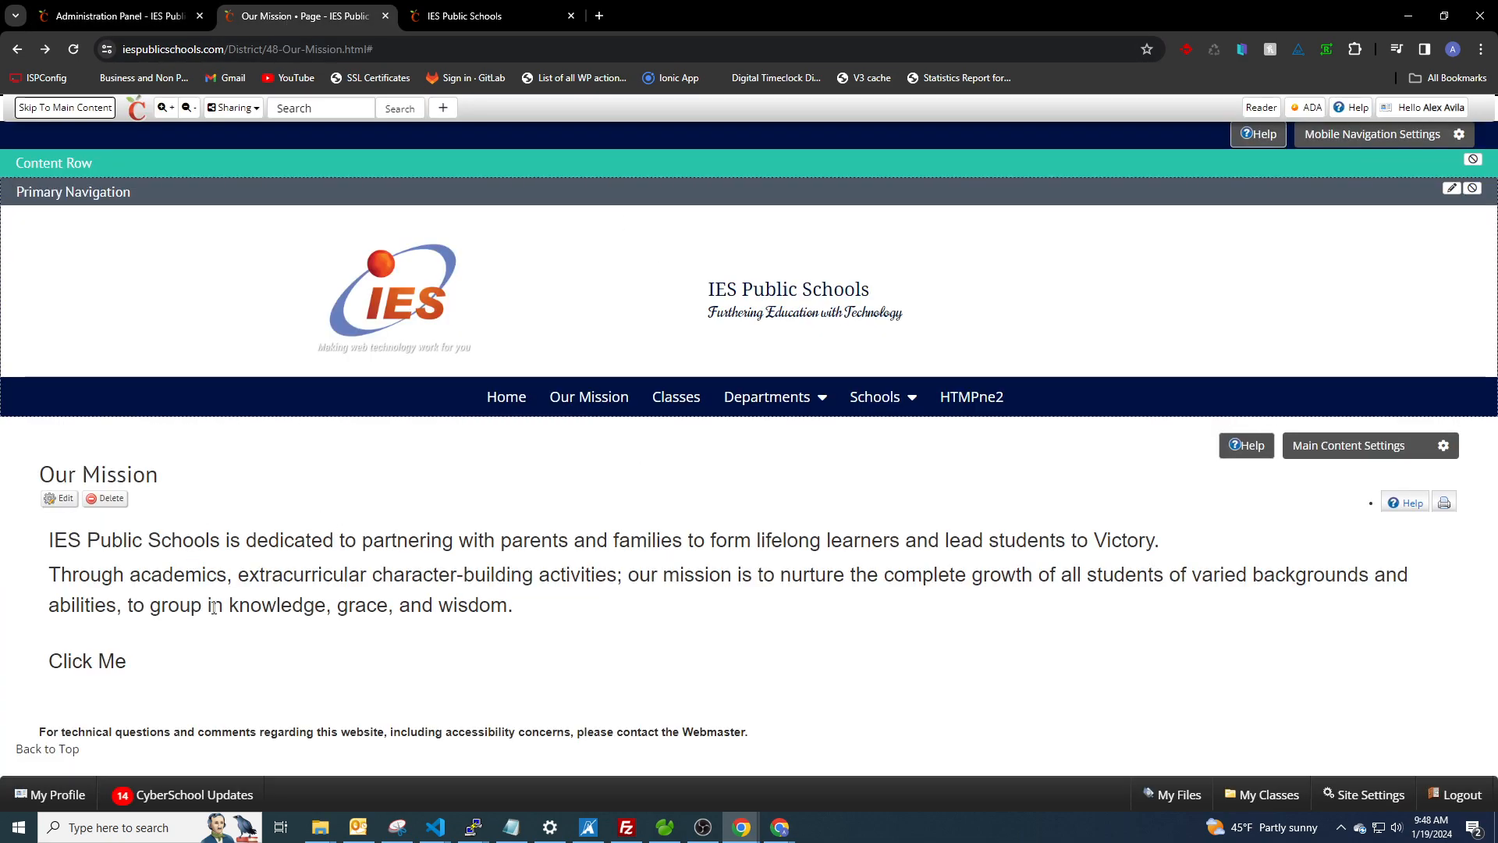
left_click(109, 659)
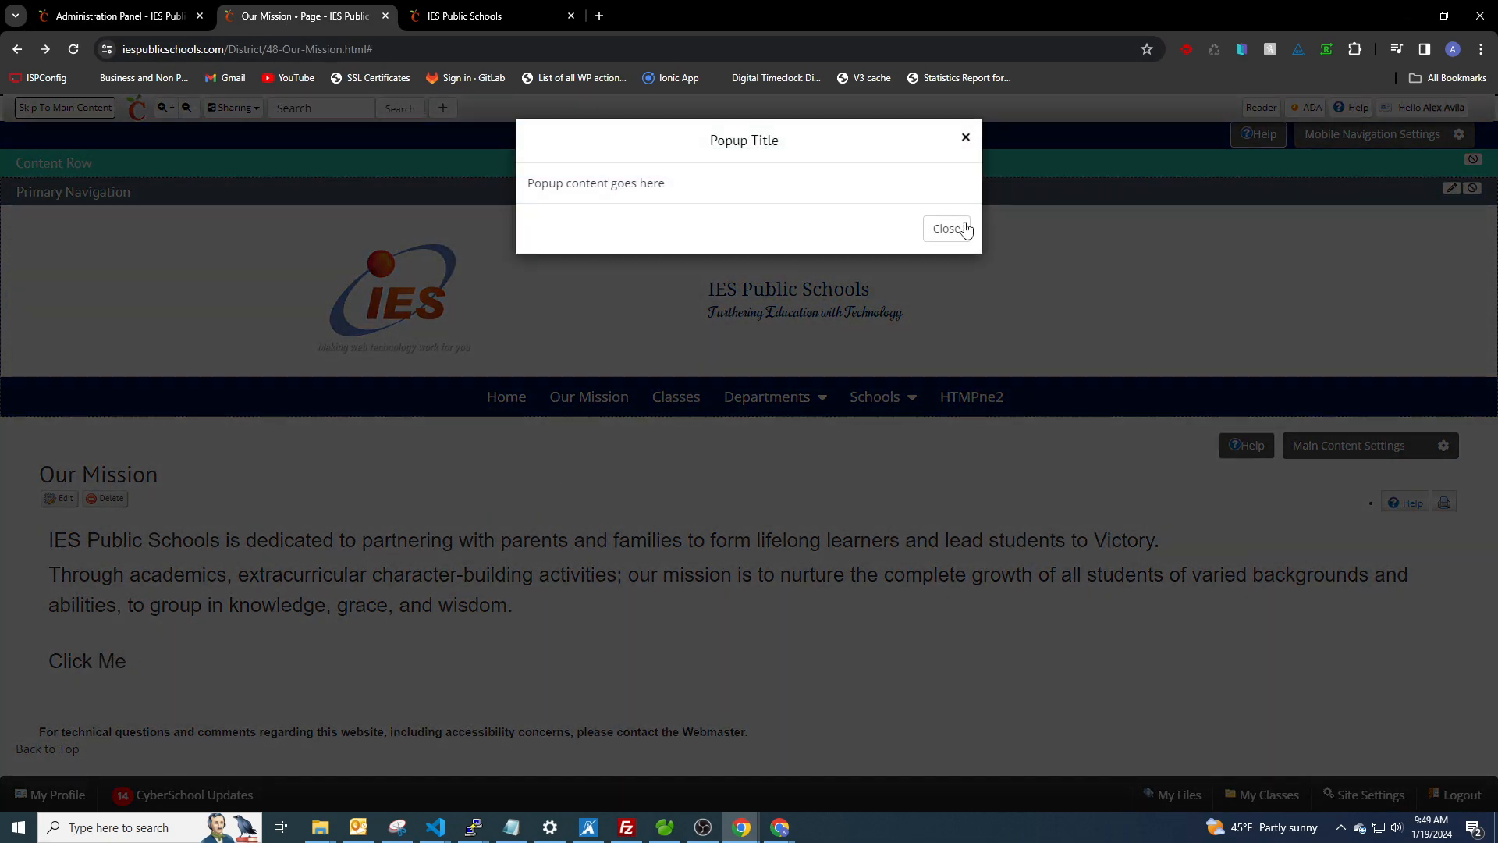
left_click(946, 229)
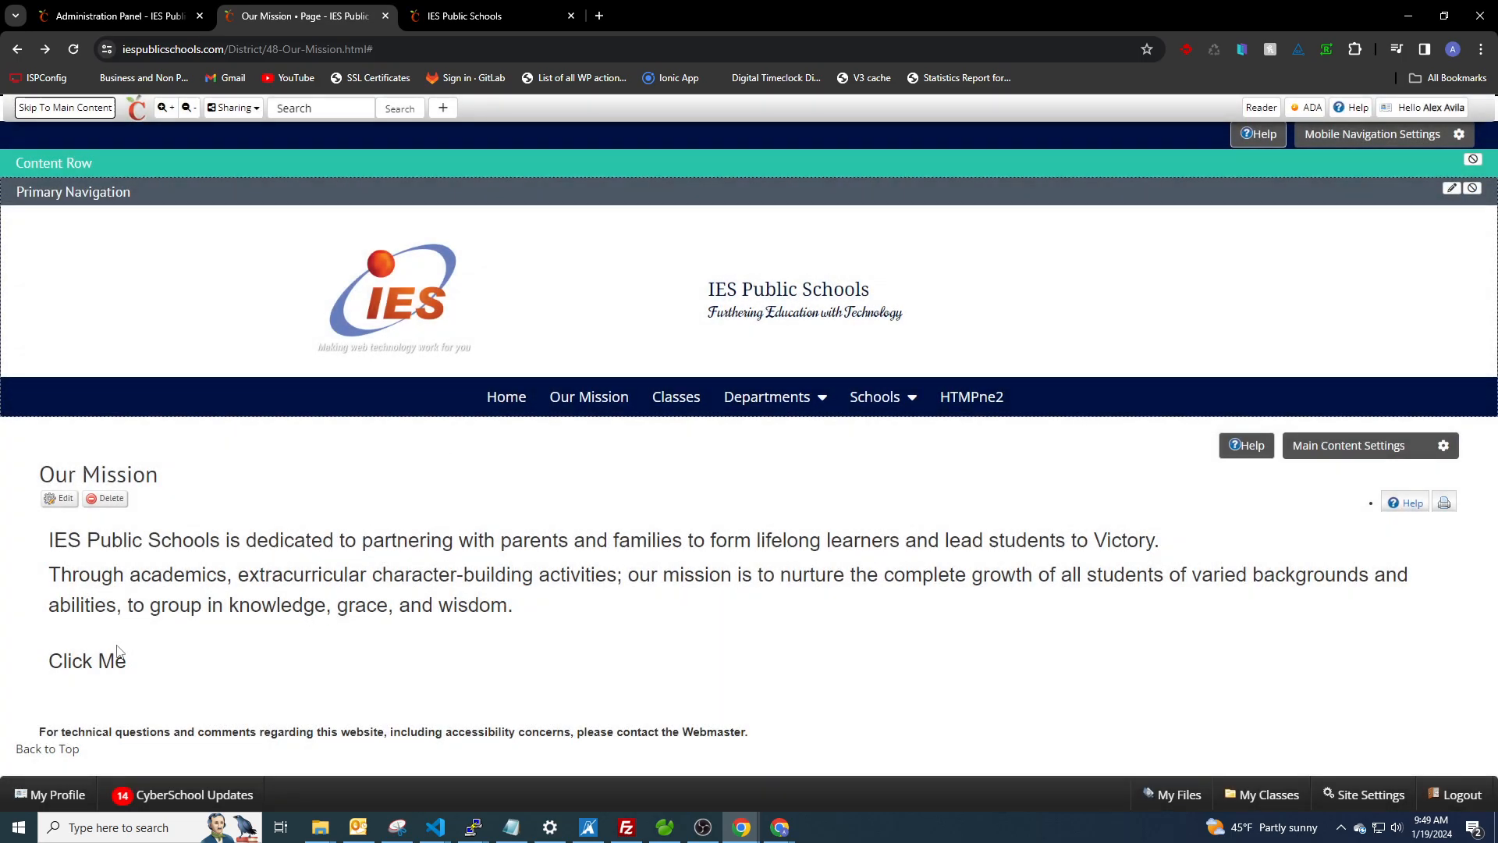
left_click(109, 661)
left_click(946, 229)
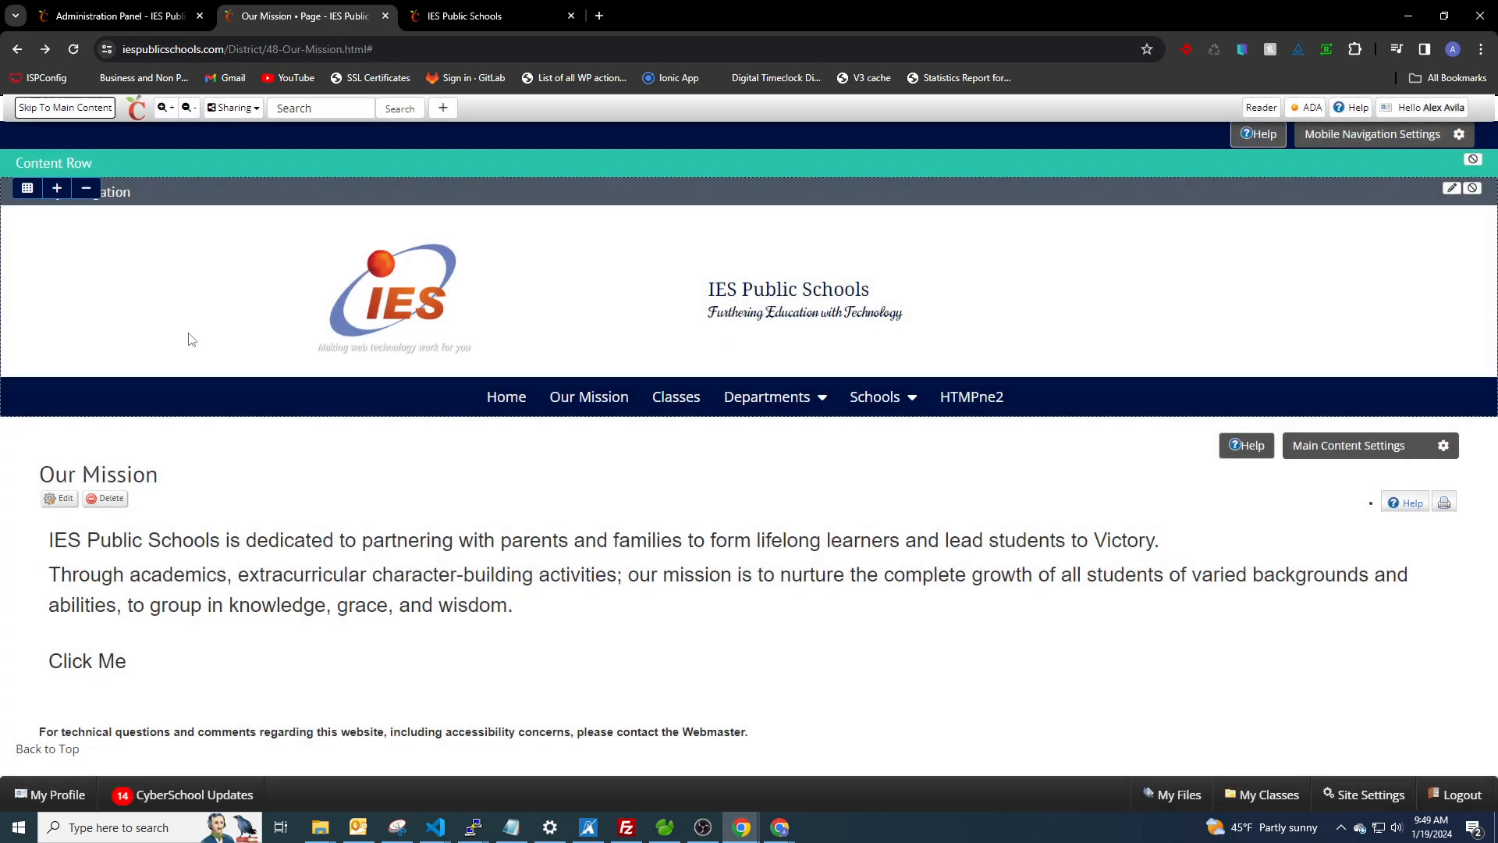
left_click(87, 661)
left_click(947, 228)
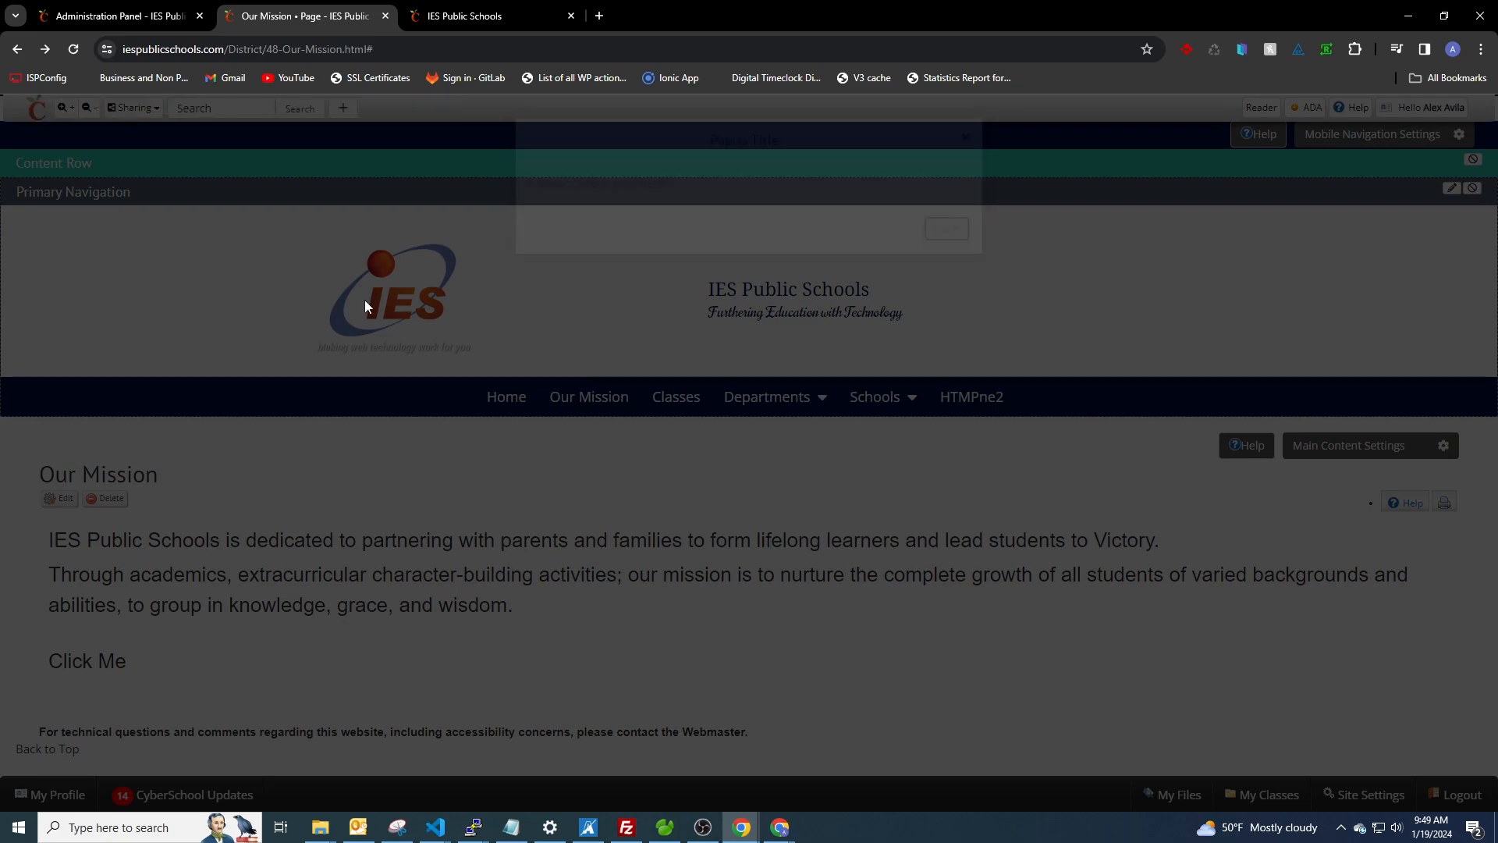
Step: Edit the Our Mission page and replace the linked Click Me text with plain "Click Me" text
left_click(62, 498)
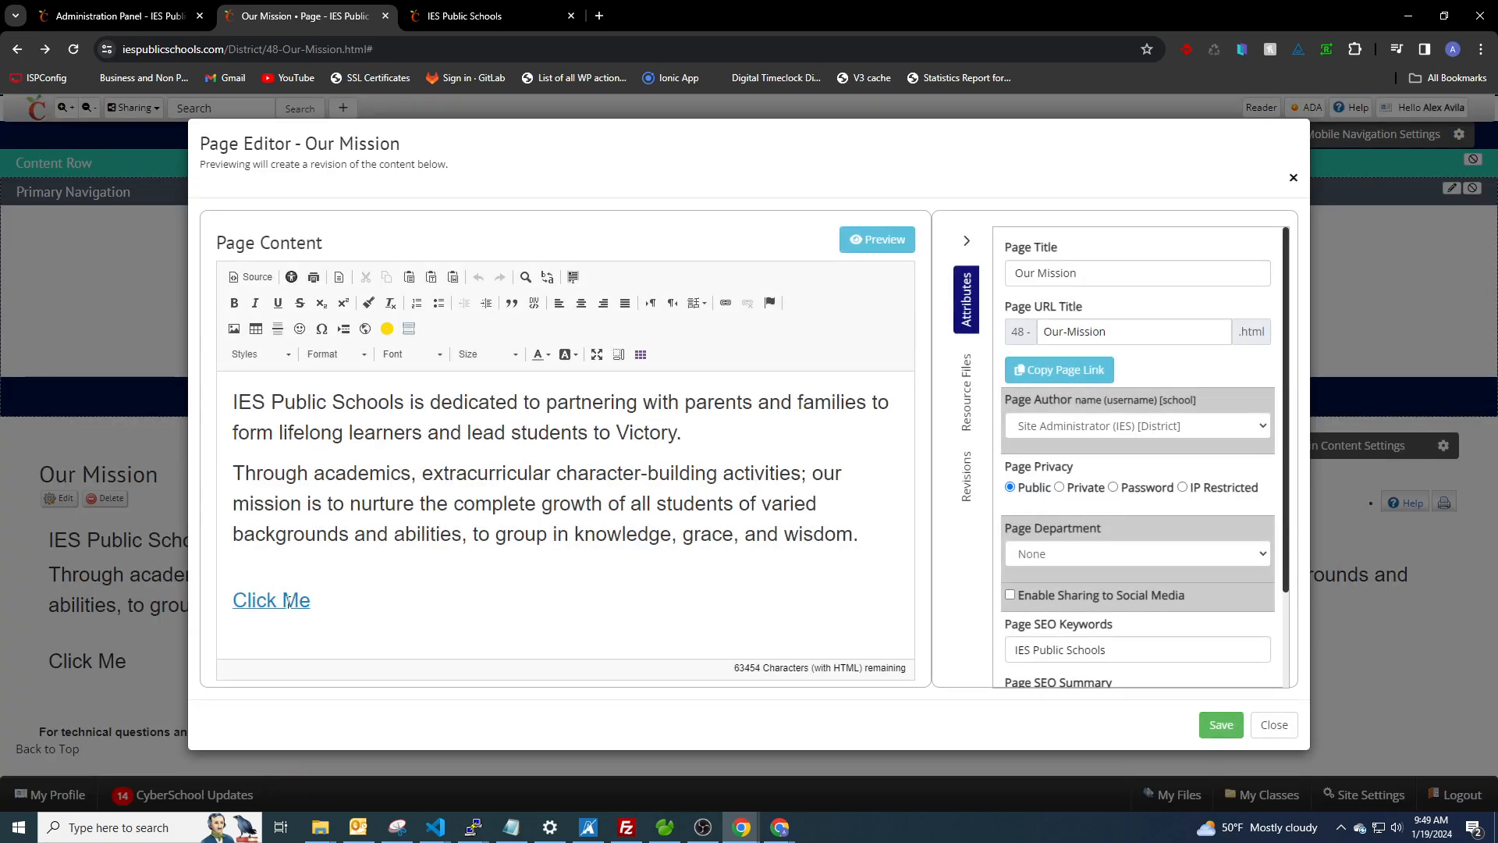
left_click_drag(319, 604, 249, 593)
key("BackSpace")
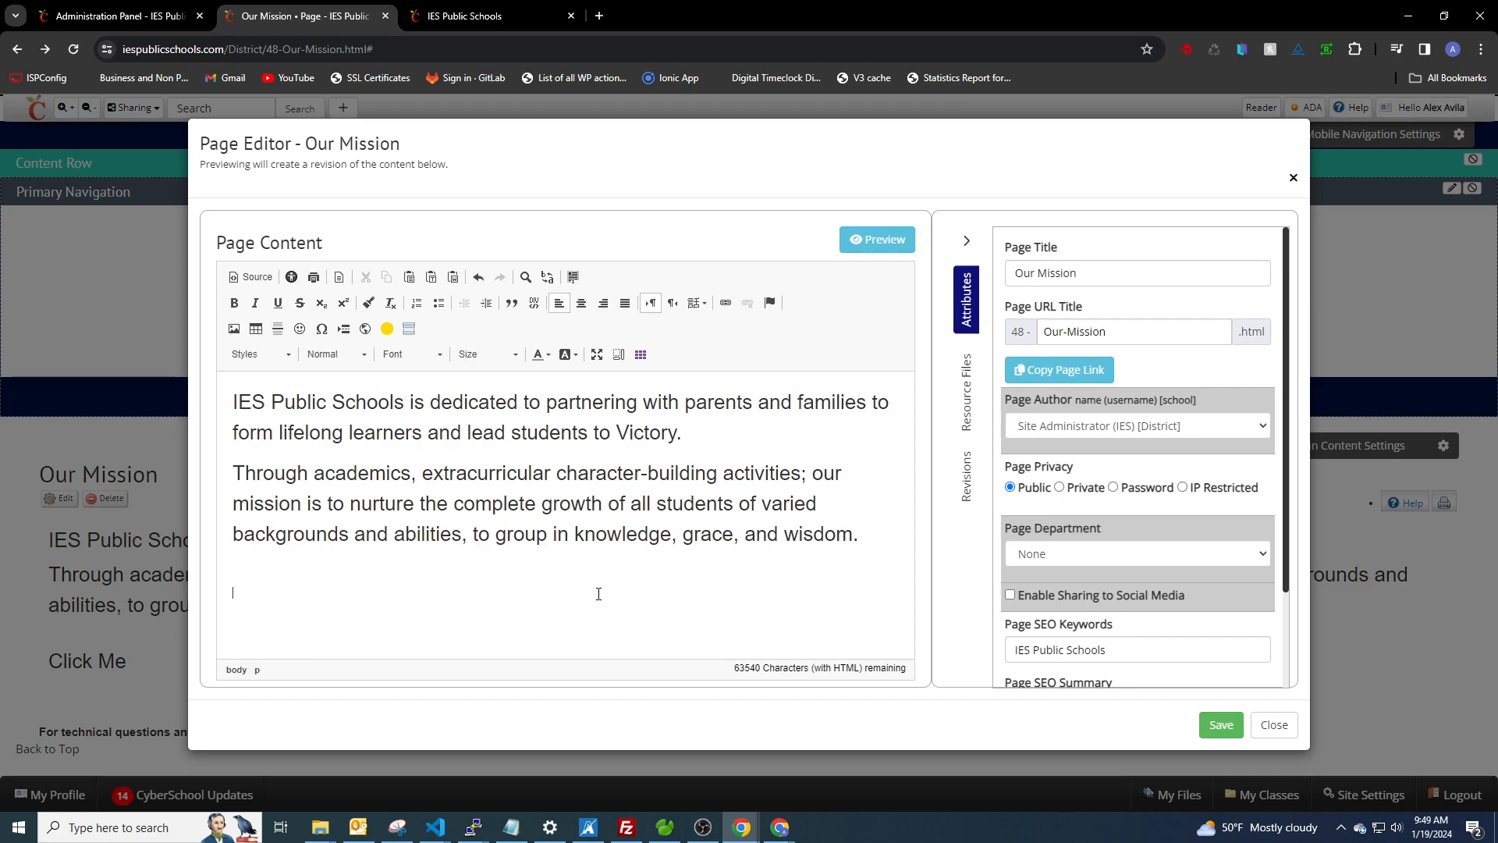
type("Click Me")
left_click_drag(306, 601, 233, 601)
Step: Add a link to the Click Me text with the URL # and the stylesheet class clickbtn
left_click(726, 303)
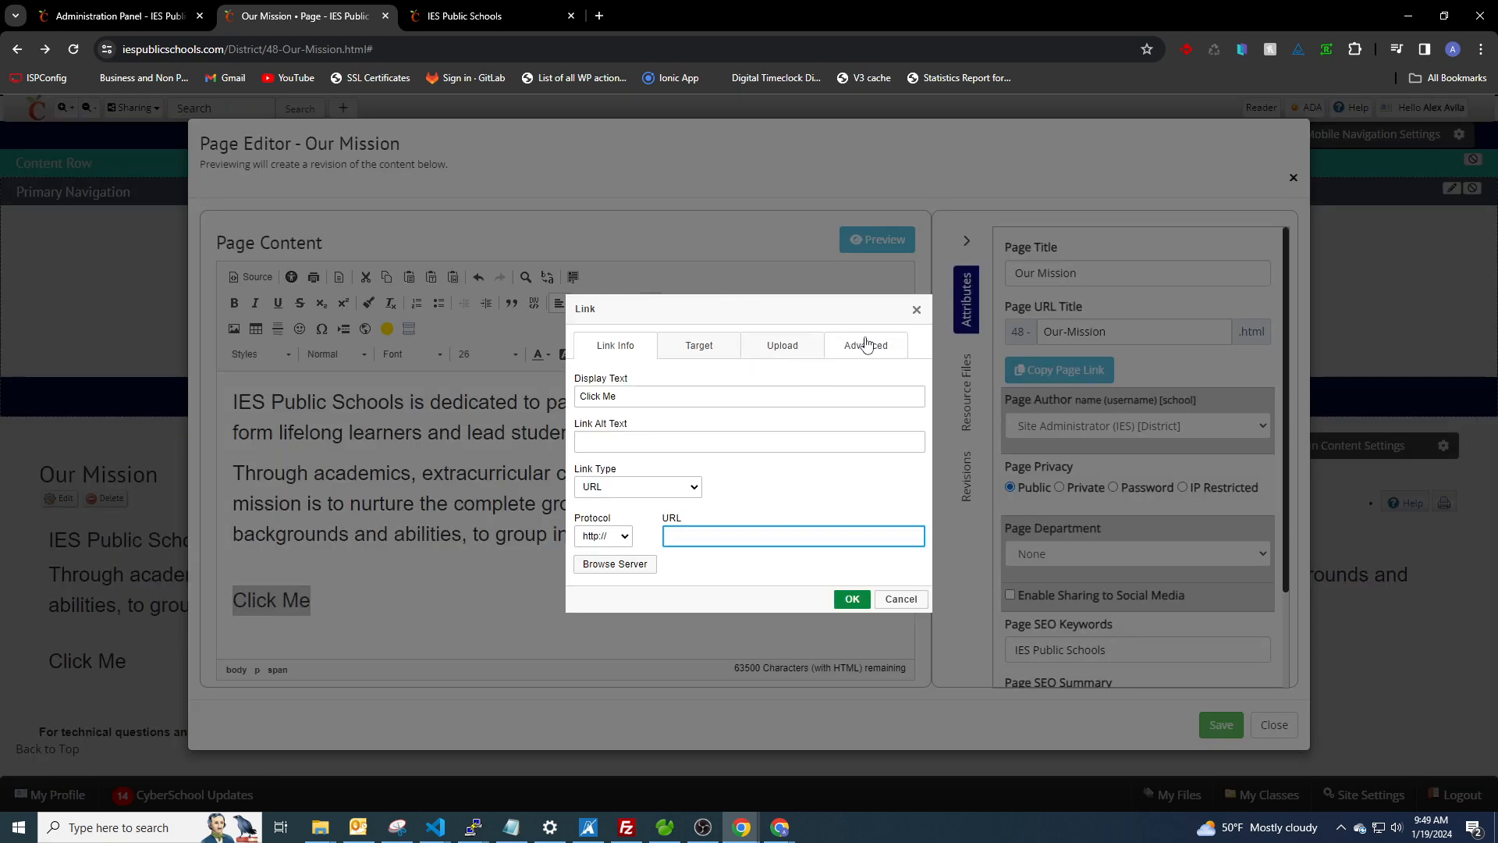
type("#")
left_click(867, 347)
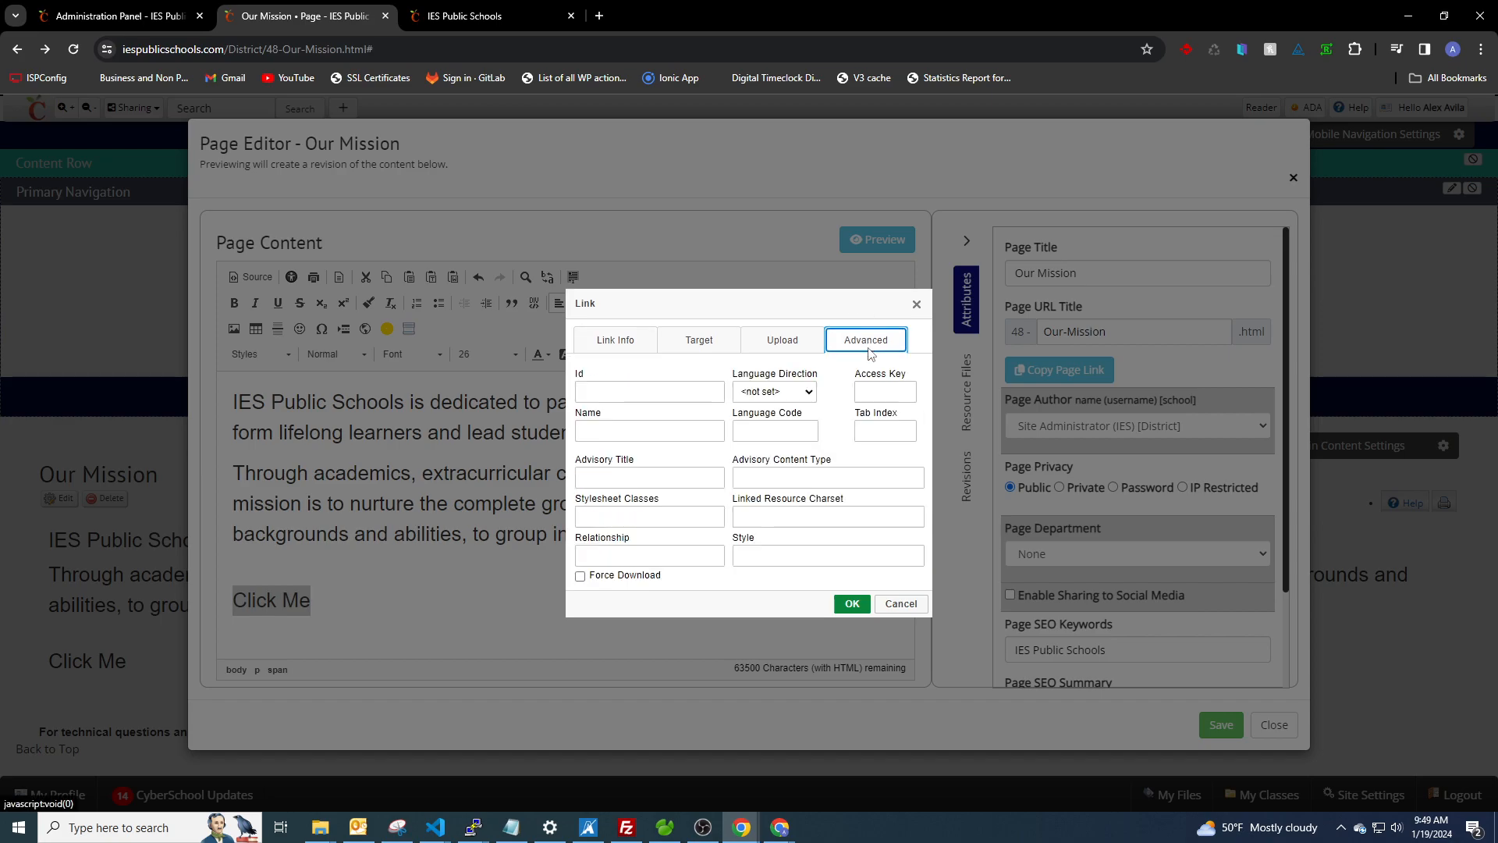
left_click(667, 516)
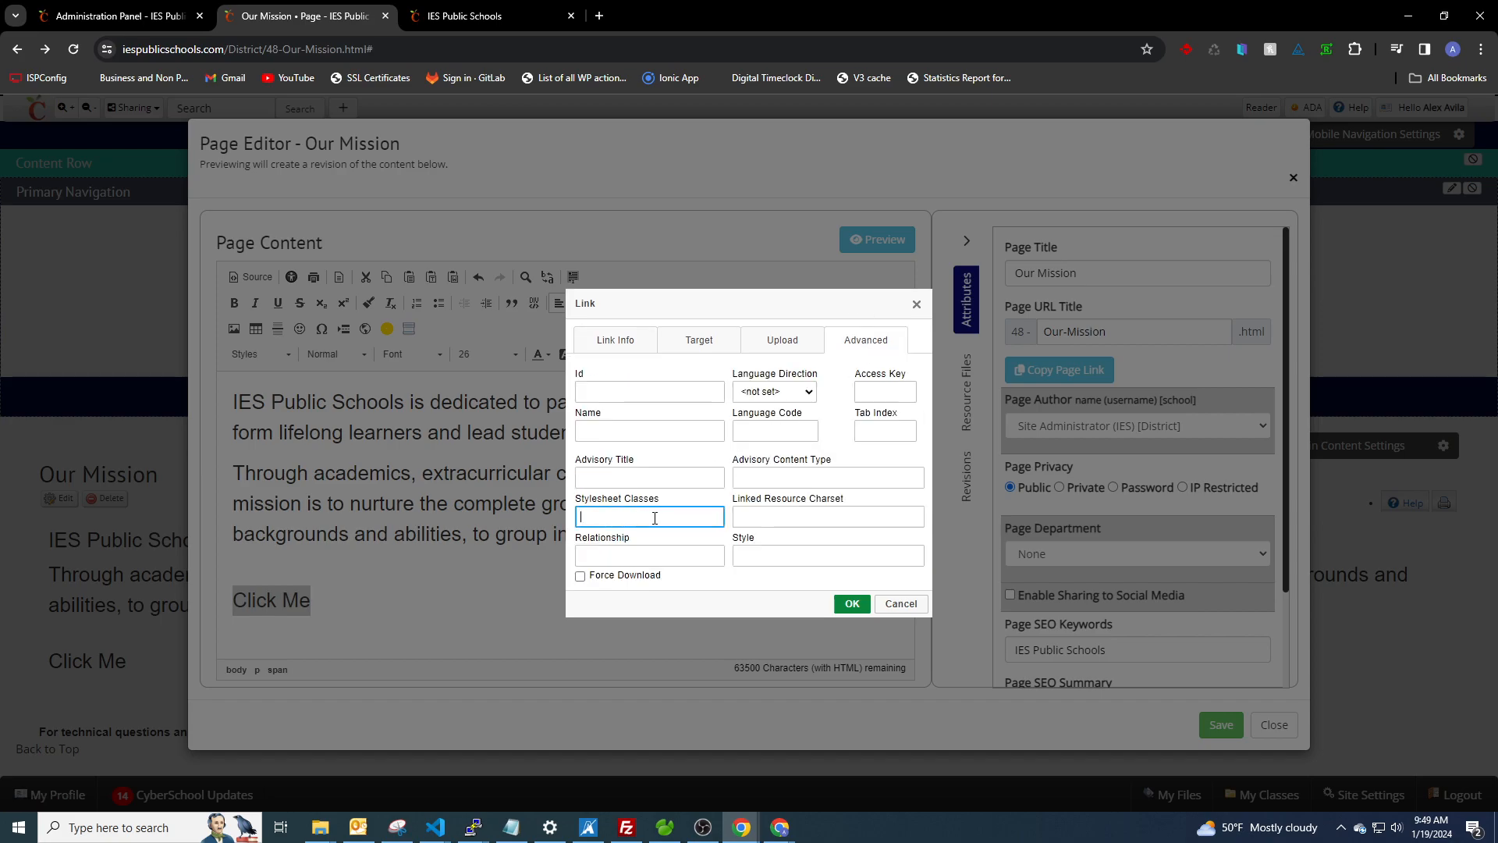
left_click(649, 394)
left_click(645, 513)
left_click(629, 387)
left_click(634, 515)
type("clickbtn")
Step: Copy the link's class name, apply the link and save the page
left_click_drag(633, 519, 570, 521)
key("ctrl+c")
left_click(841, 590)
left_click(1221, 724)
Step: Return to the administration page, replace the popup selector with the copied clickbtn, and read the selector help
left_click(153, 26)
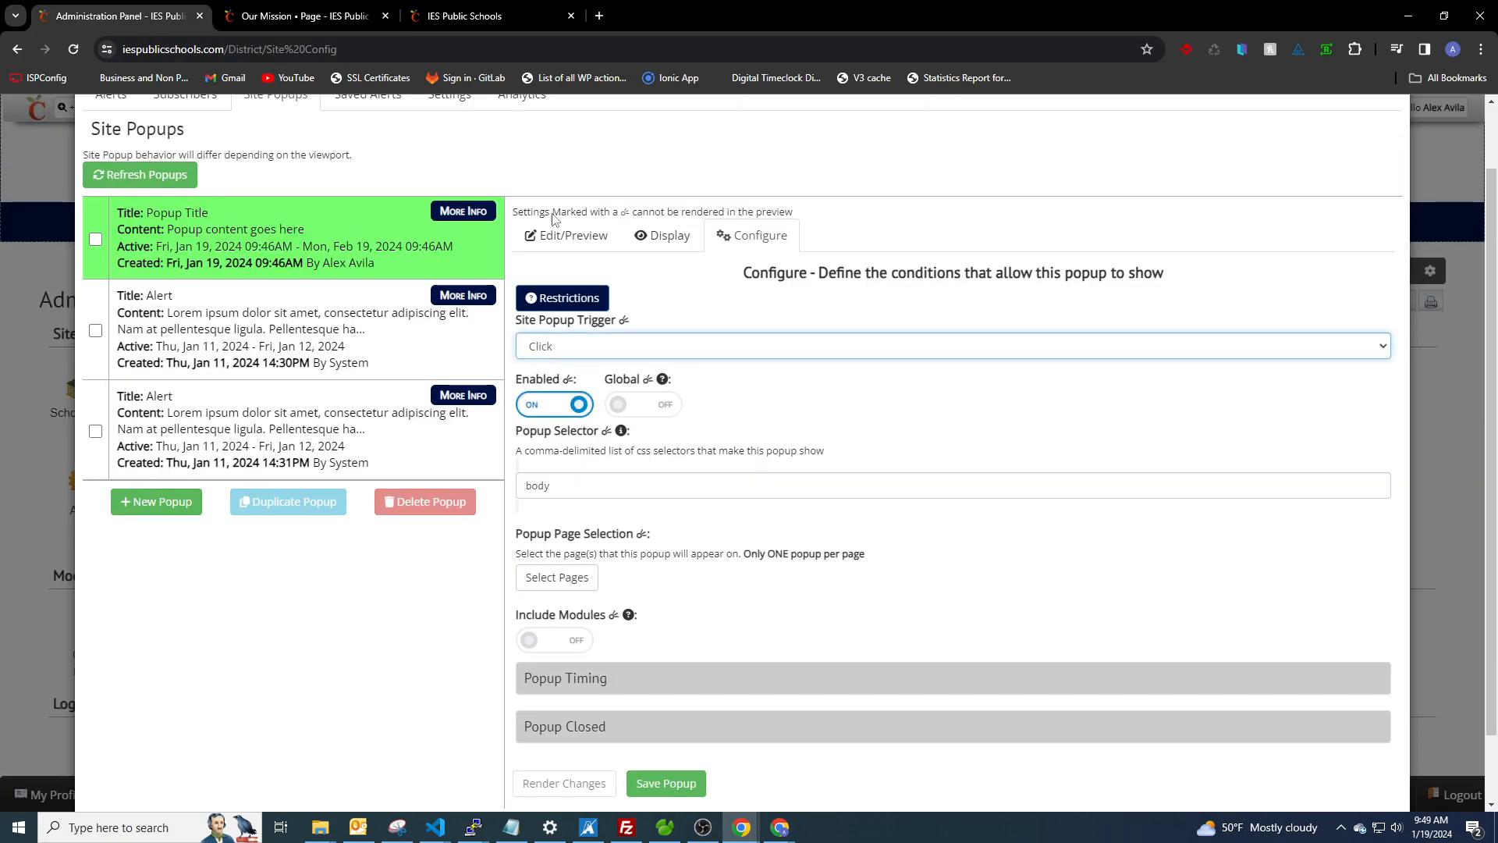
double_click(597, 489)
key("ctrl+v")
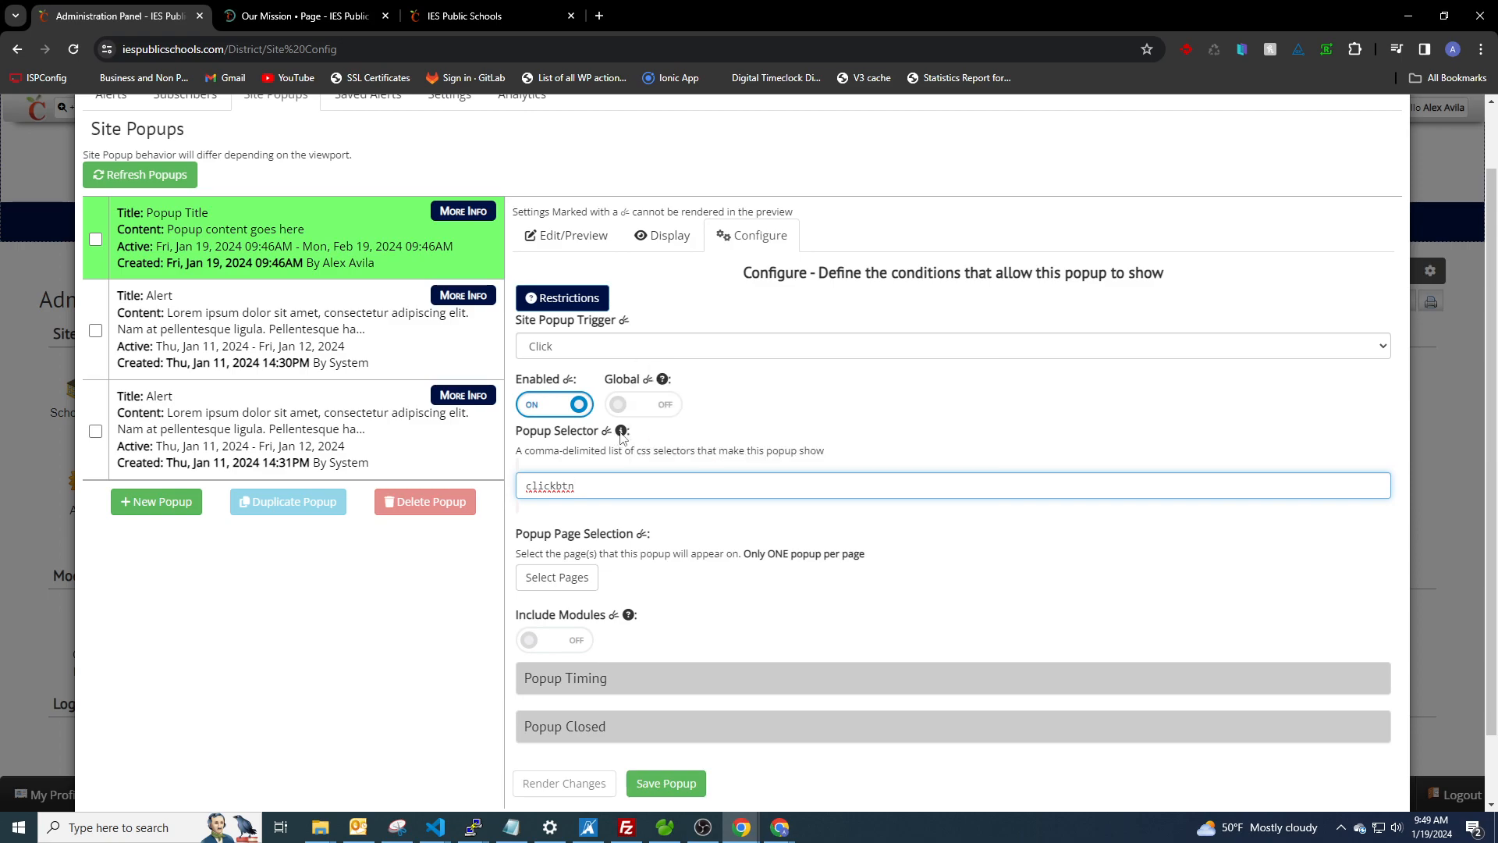
mouse_move(623, 434)
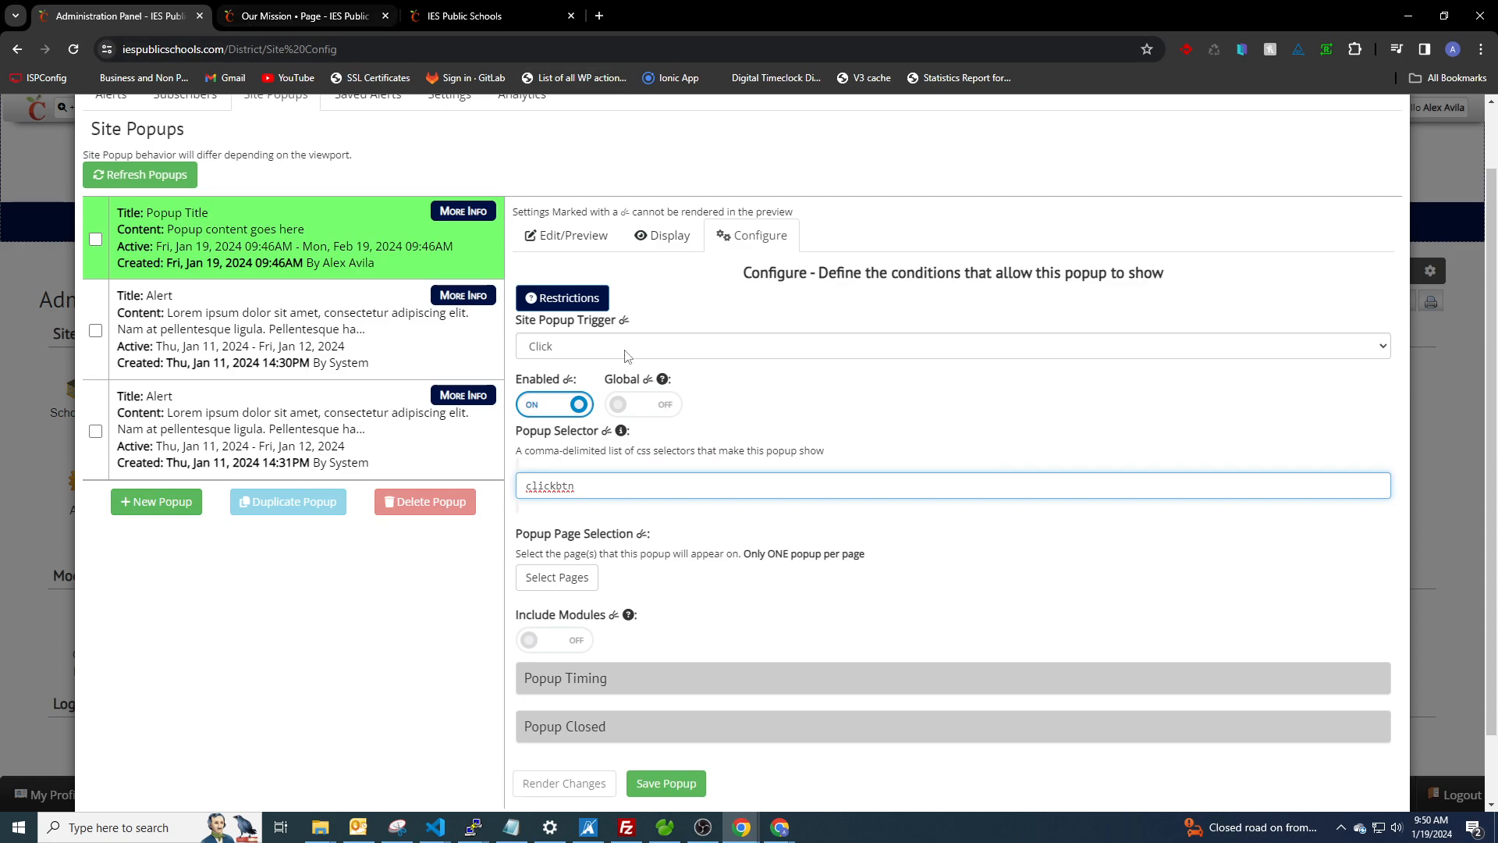
mouse_move(622, 434)
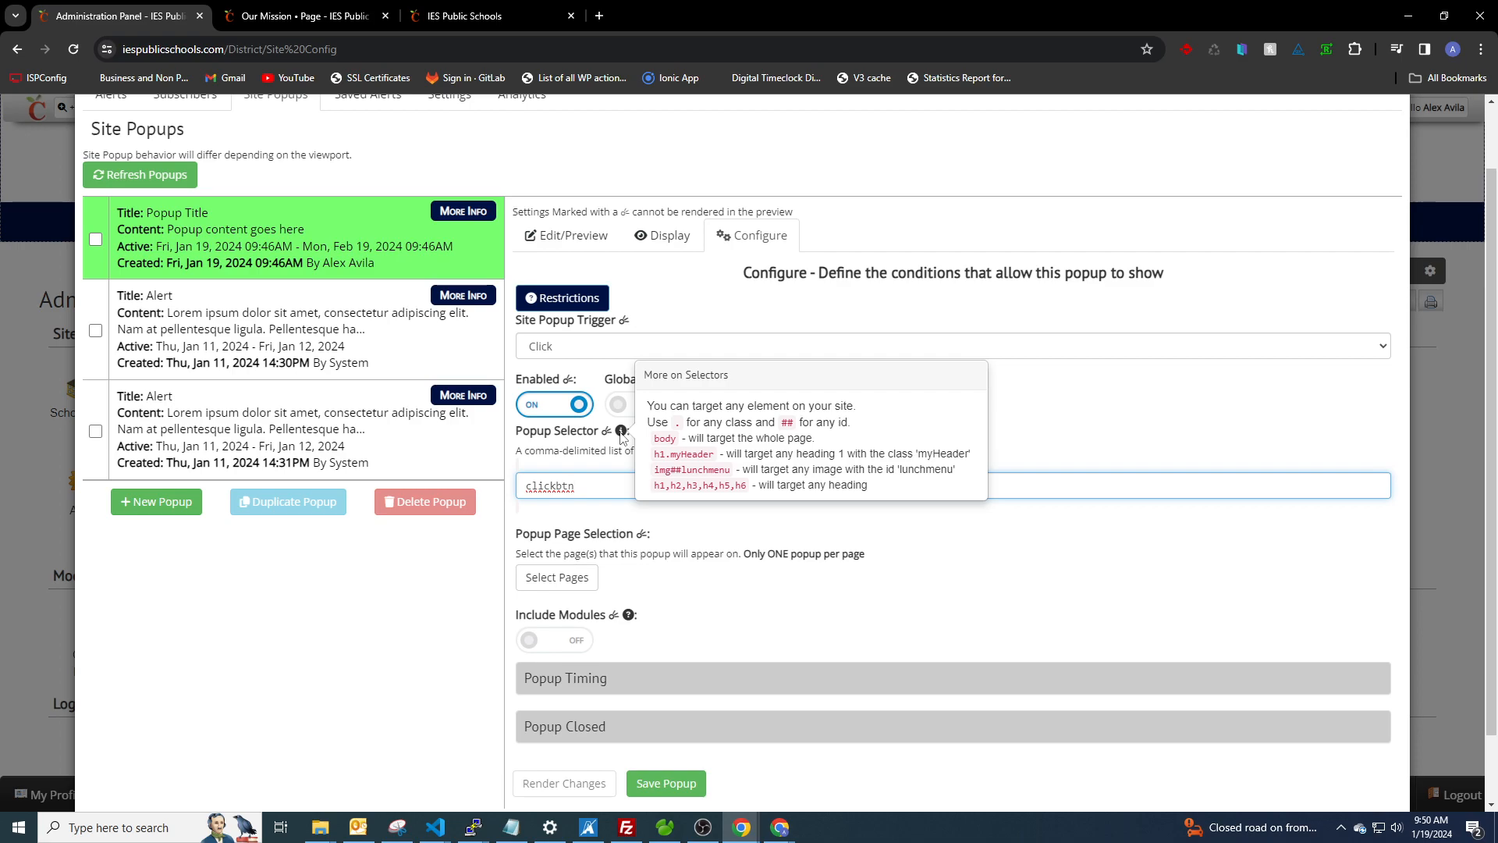
Step: Try the element selectors p and body as the popup selector
double_click(666, 498)
key("BackSpace")
type("p")
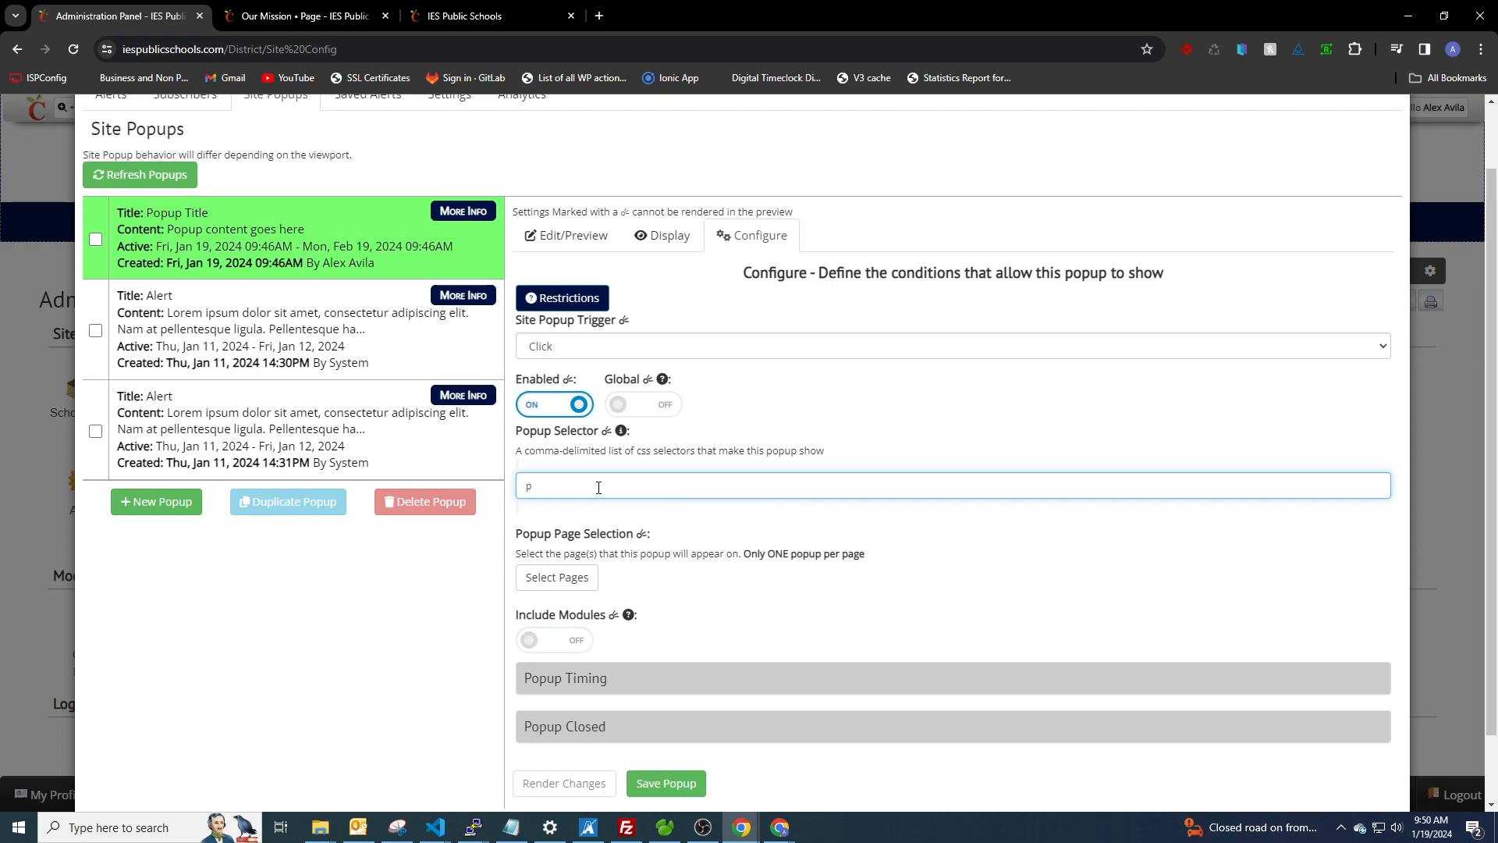
key("BackSpace")
type("body")
left_click_drag(585, 485, 524, 490)
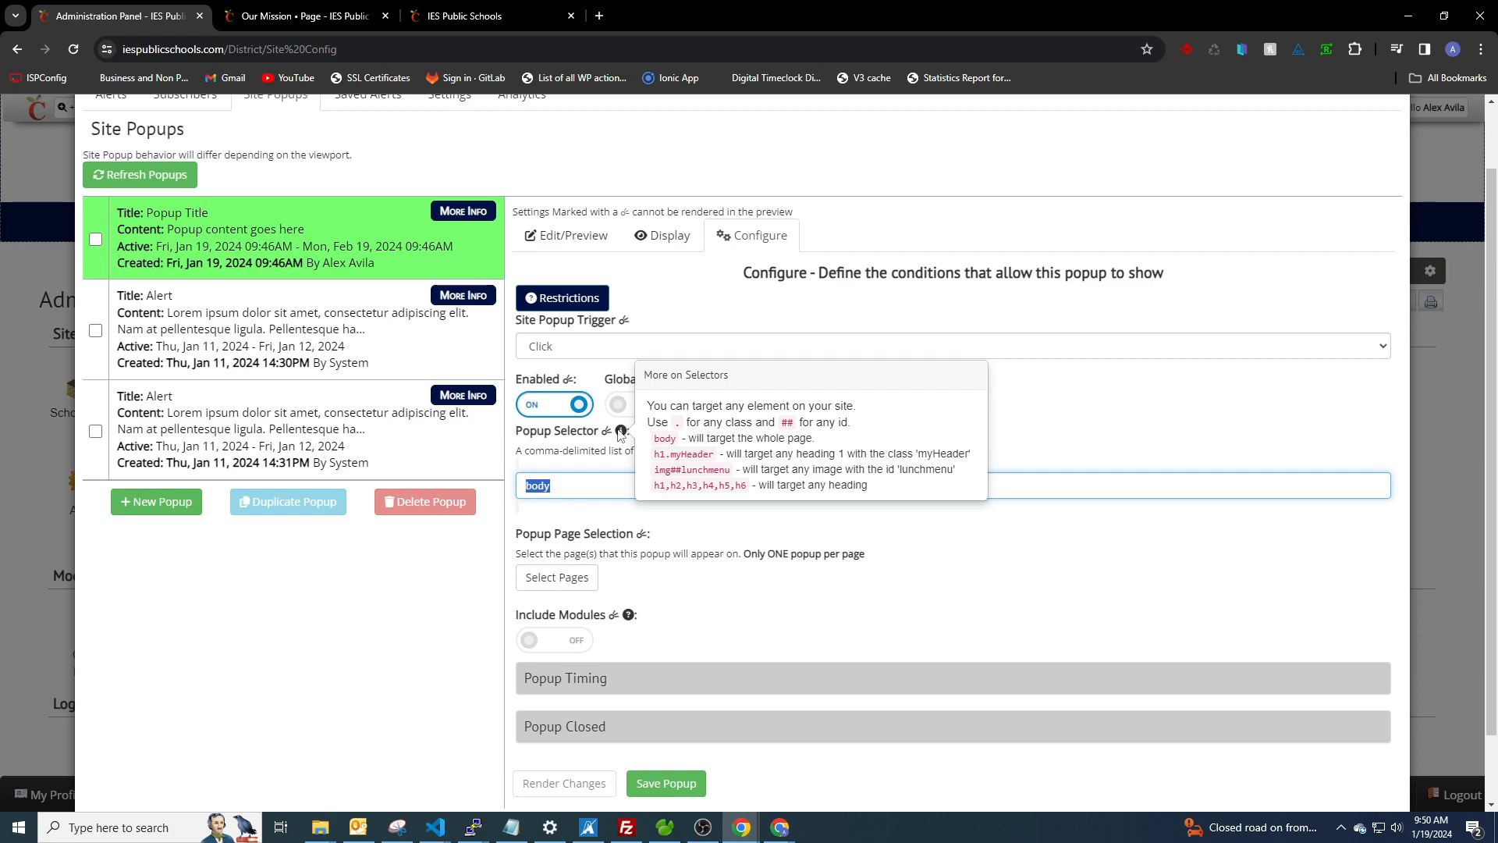
Step: Restore the popup selector to clickbtn and review the selector syntax for classes and ids
left_click(614, 484)
key("BackSpace")
type("clickbtn")
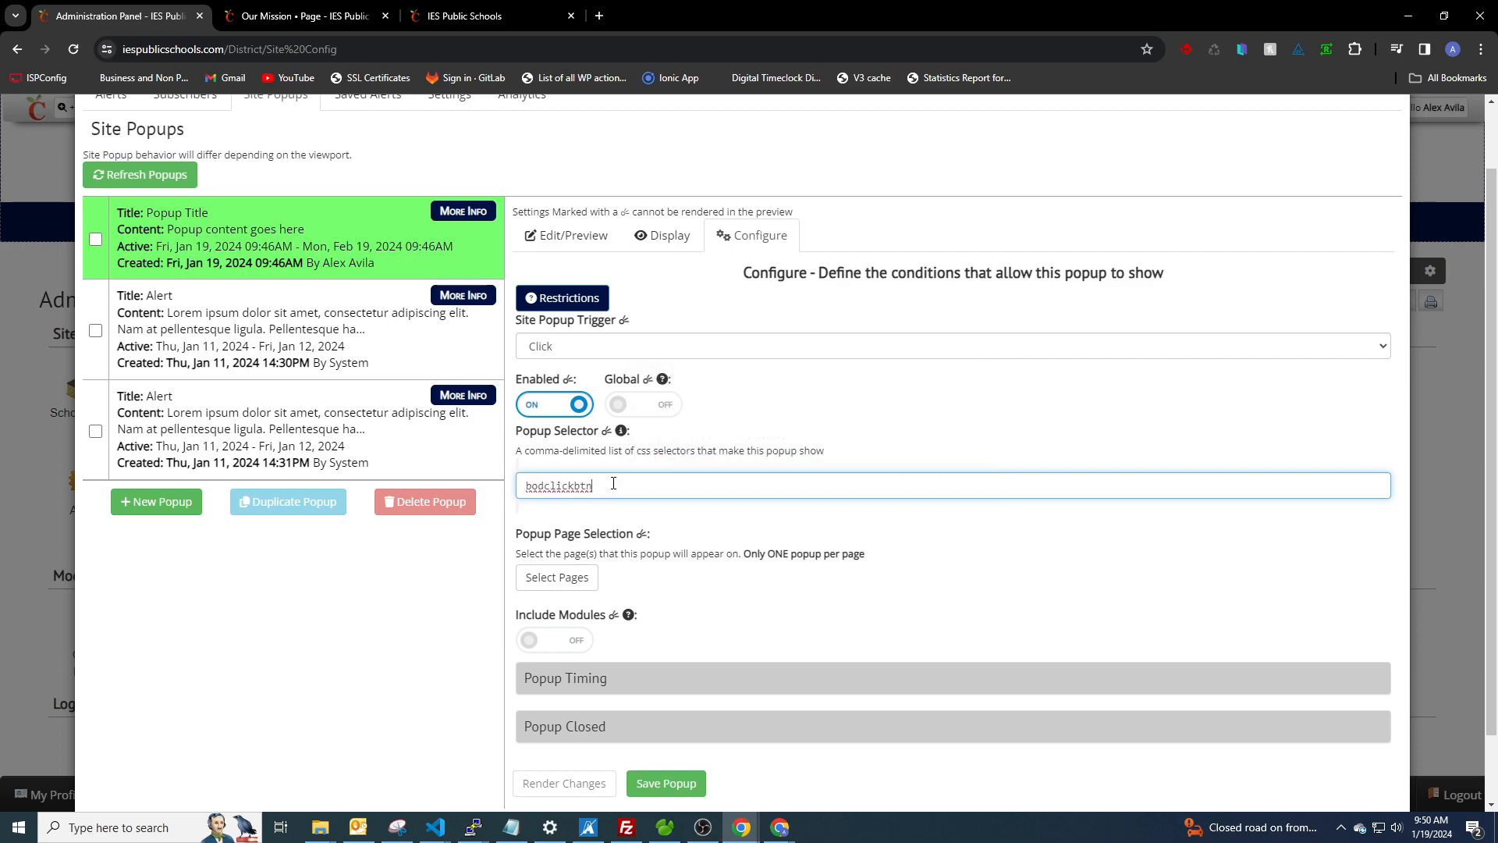
key("ctrl+a")
type("clickbtn")
mouse_move(622, 432)
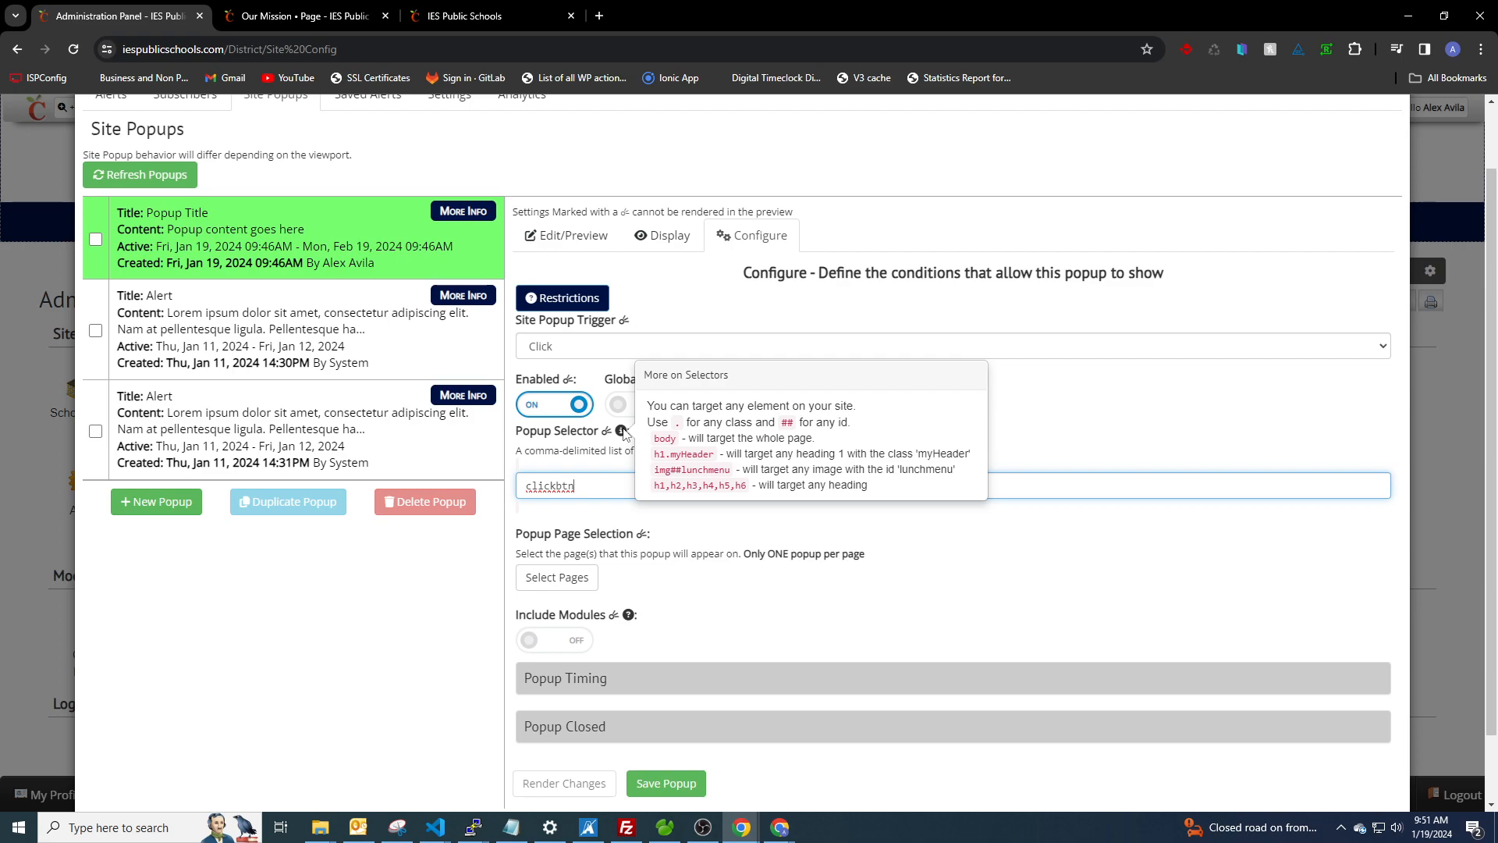
Step: Open the Our Mission page for editing, add a "Heading 1" line below the second paragraph and format it as Heading 1
left_click(302, 16)
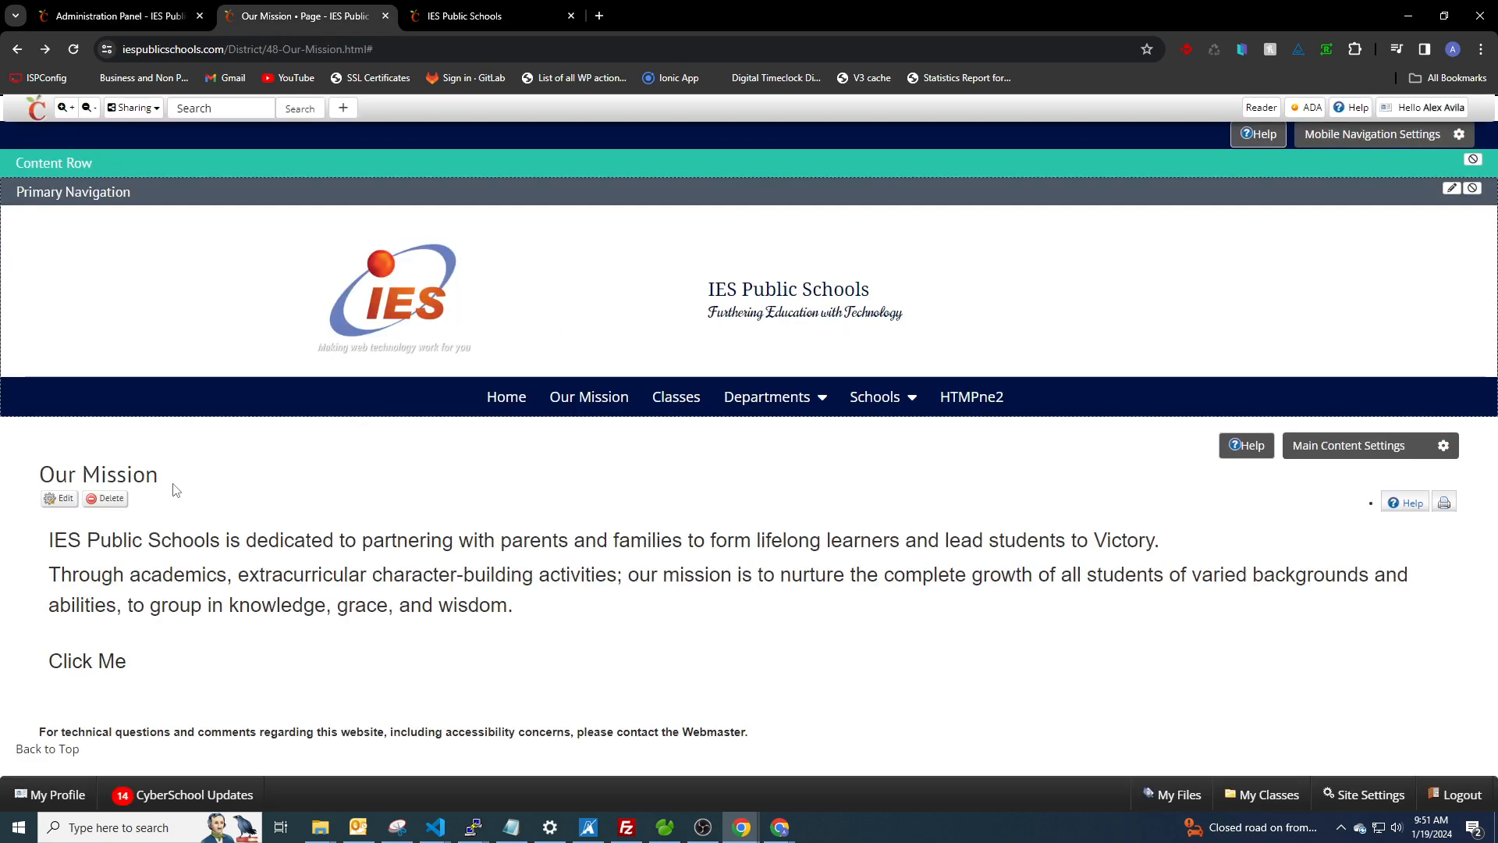
left_click(63, 498)
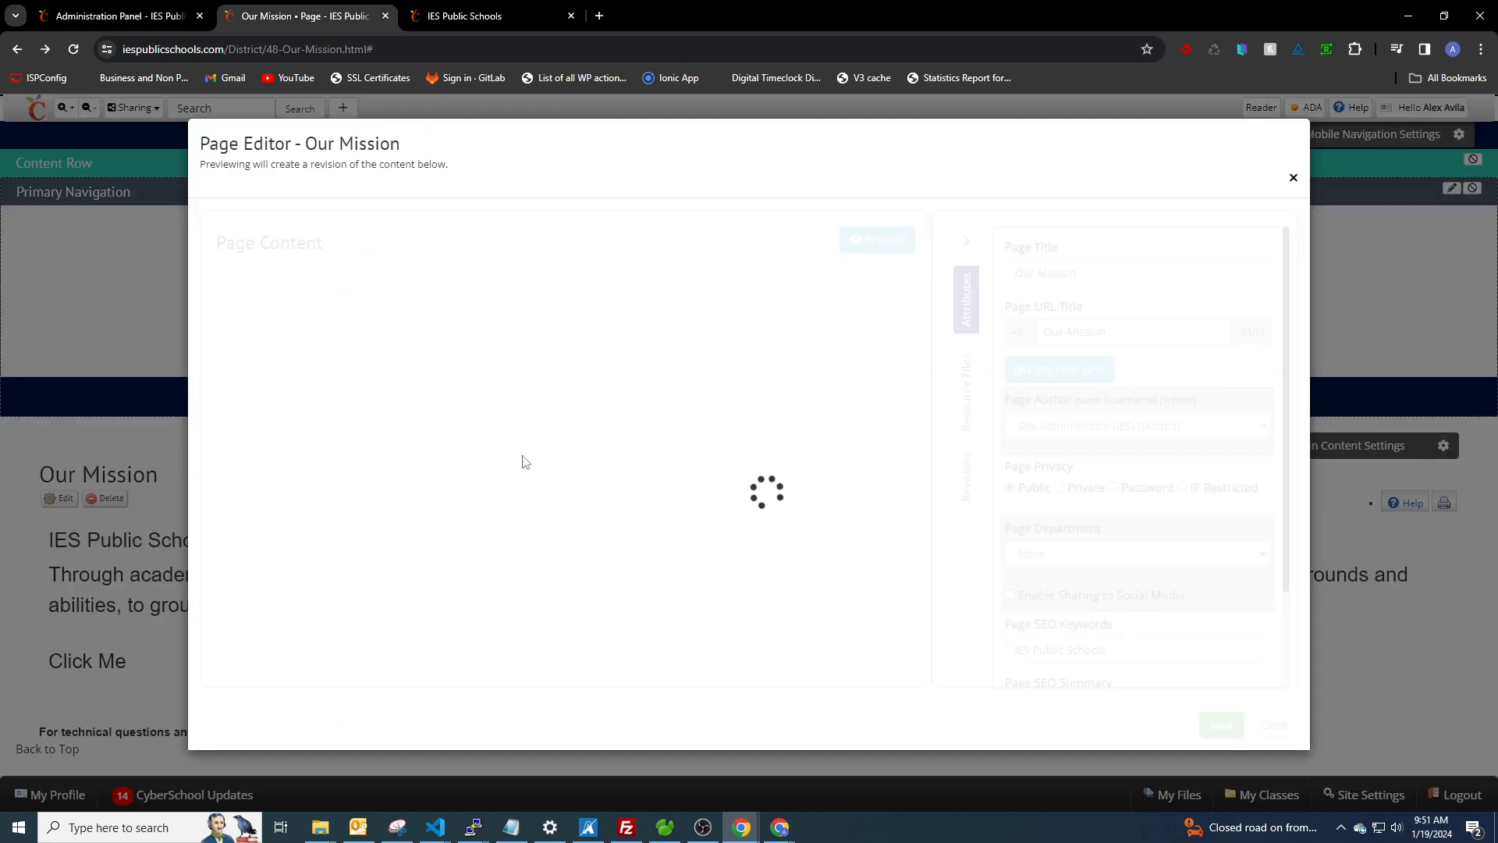
left_click(836, 562)
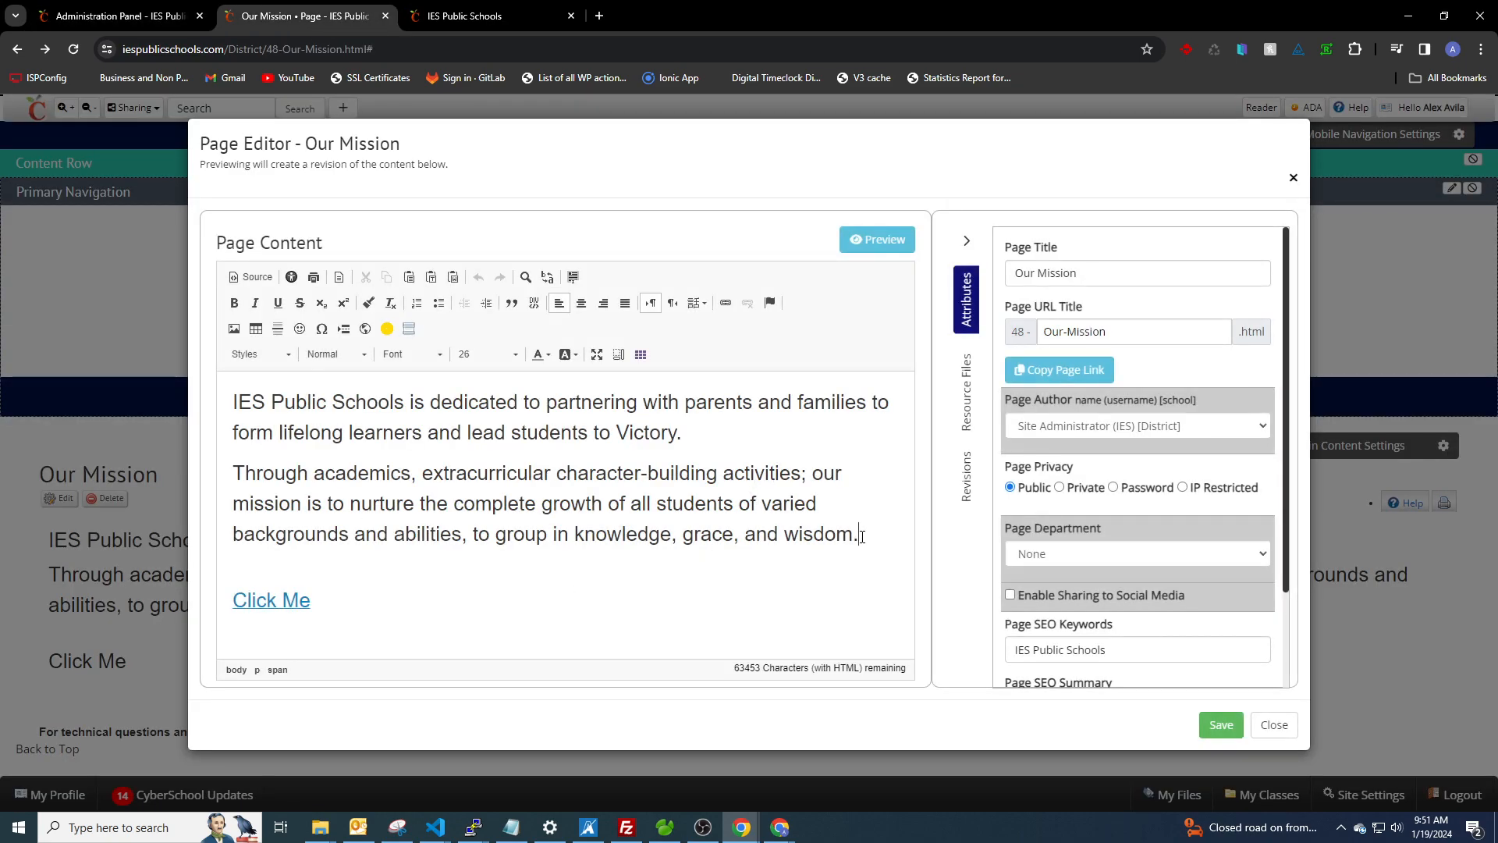
key("Return")
type("Heading 1")
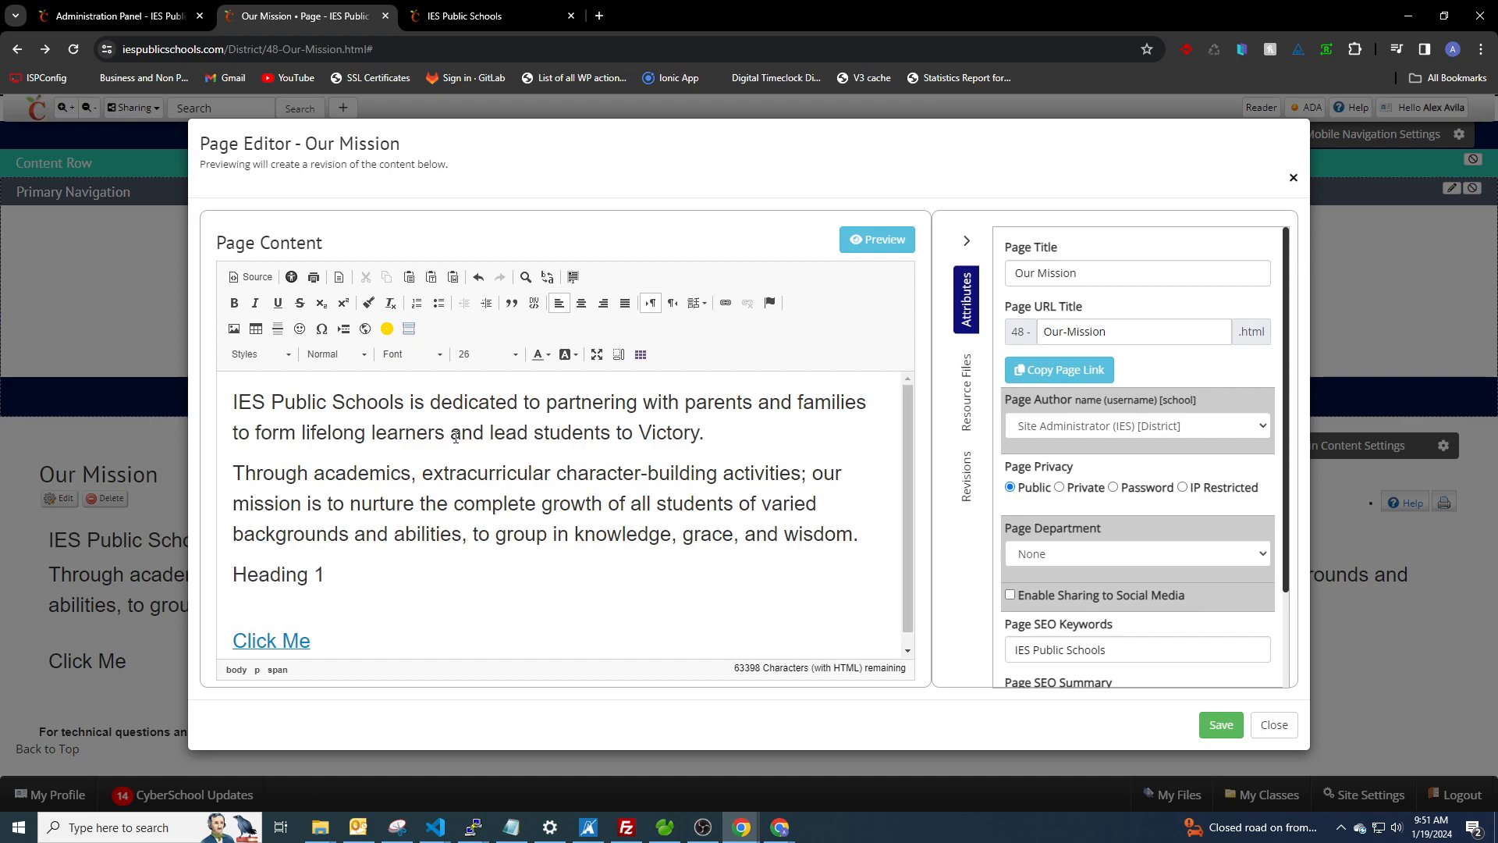
triple_click(317, 573)
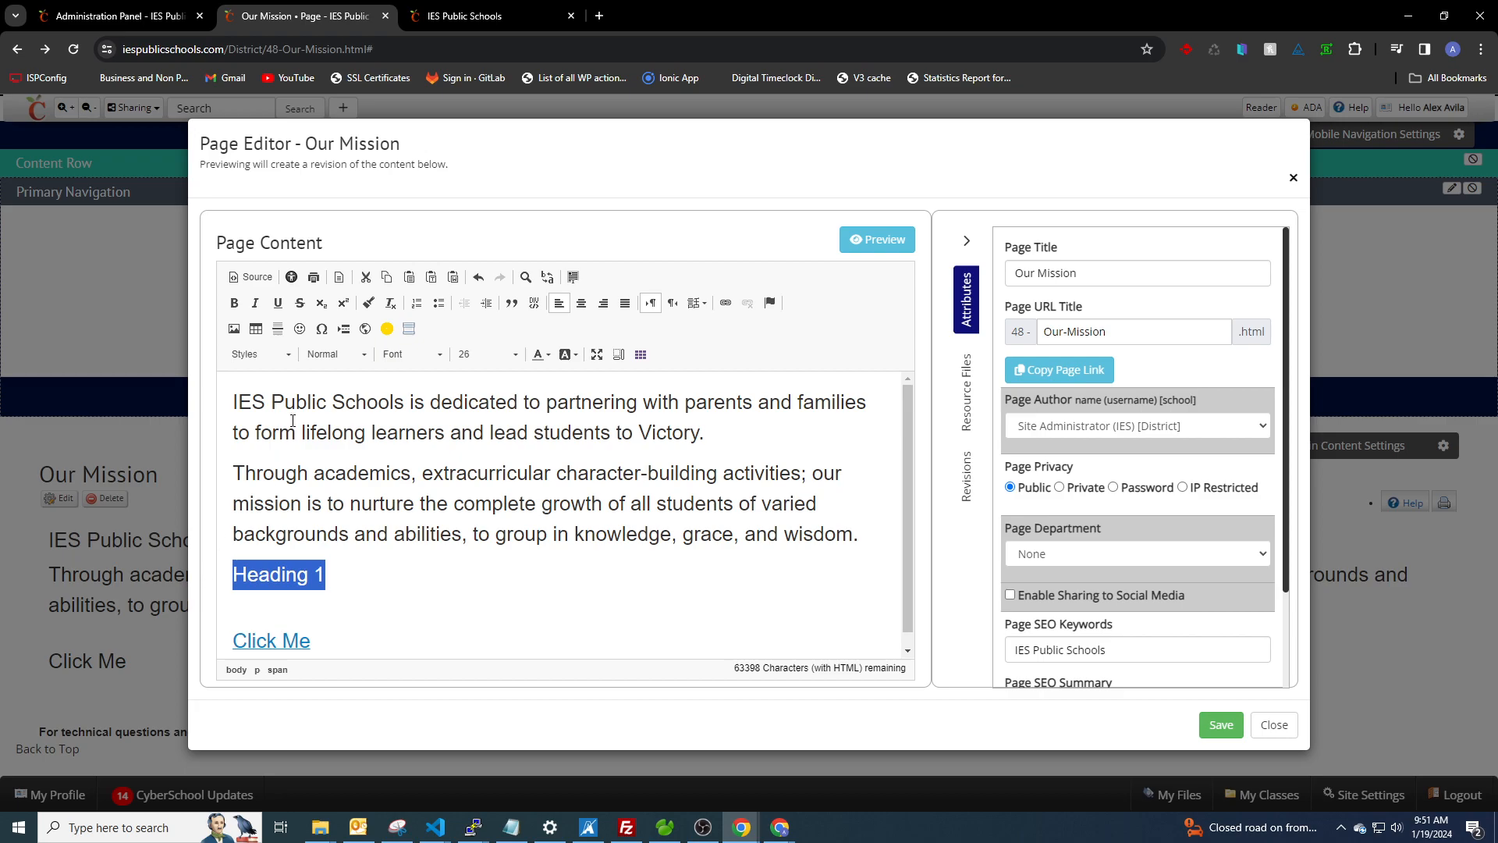
left_click(337, 354)
left_click(339, 424)
left_click(340, 571)
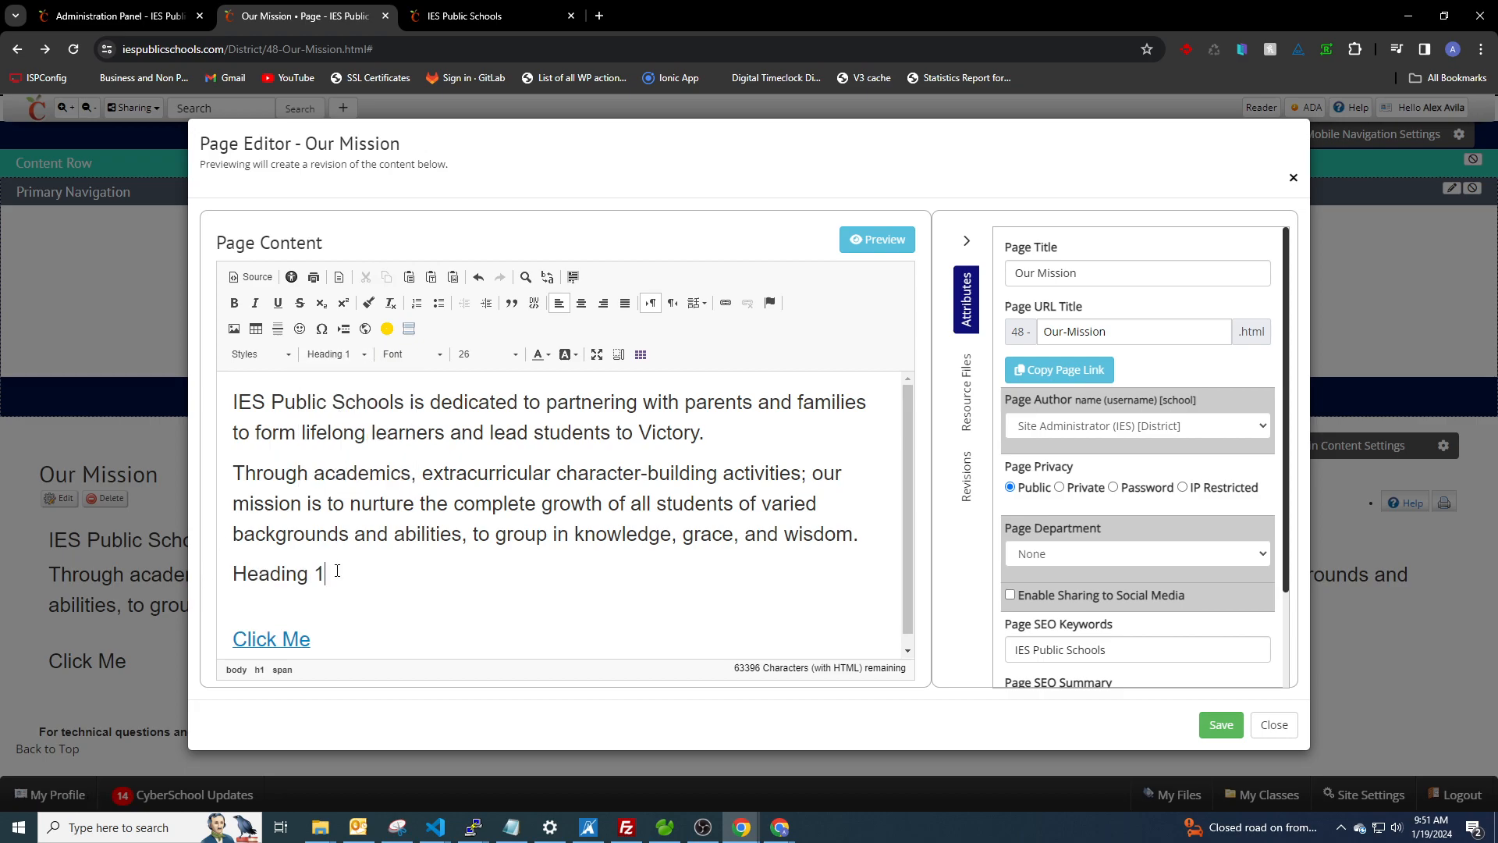
Step: Add class="myHeader" to the h1 tag in the page's HTML source and return to the visual view
left_click(256, 279)
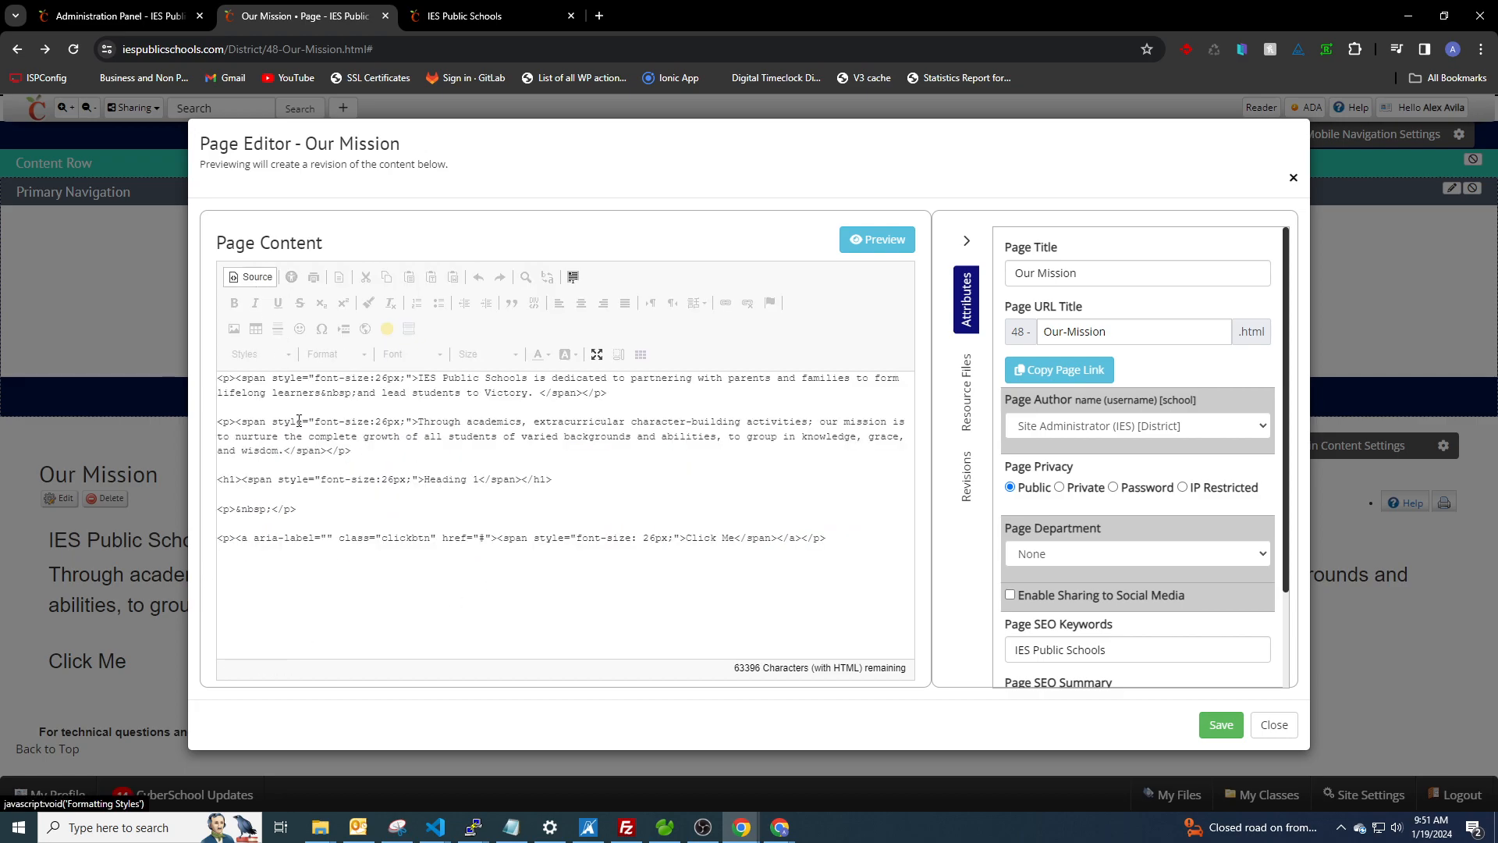
left_click_drag(235, 484, 228, 484)
left_click(235, 482)
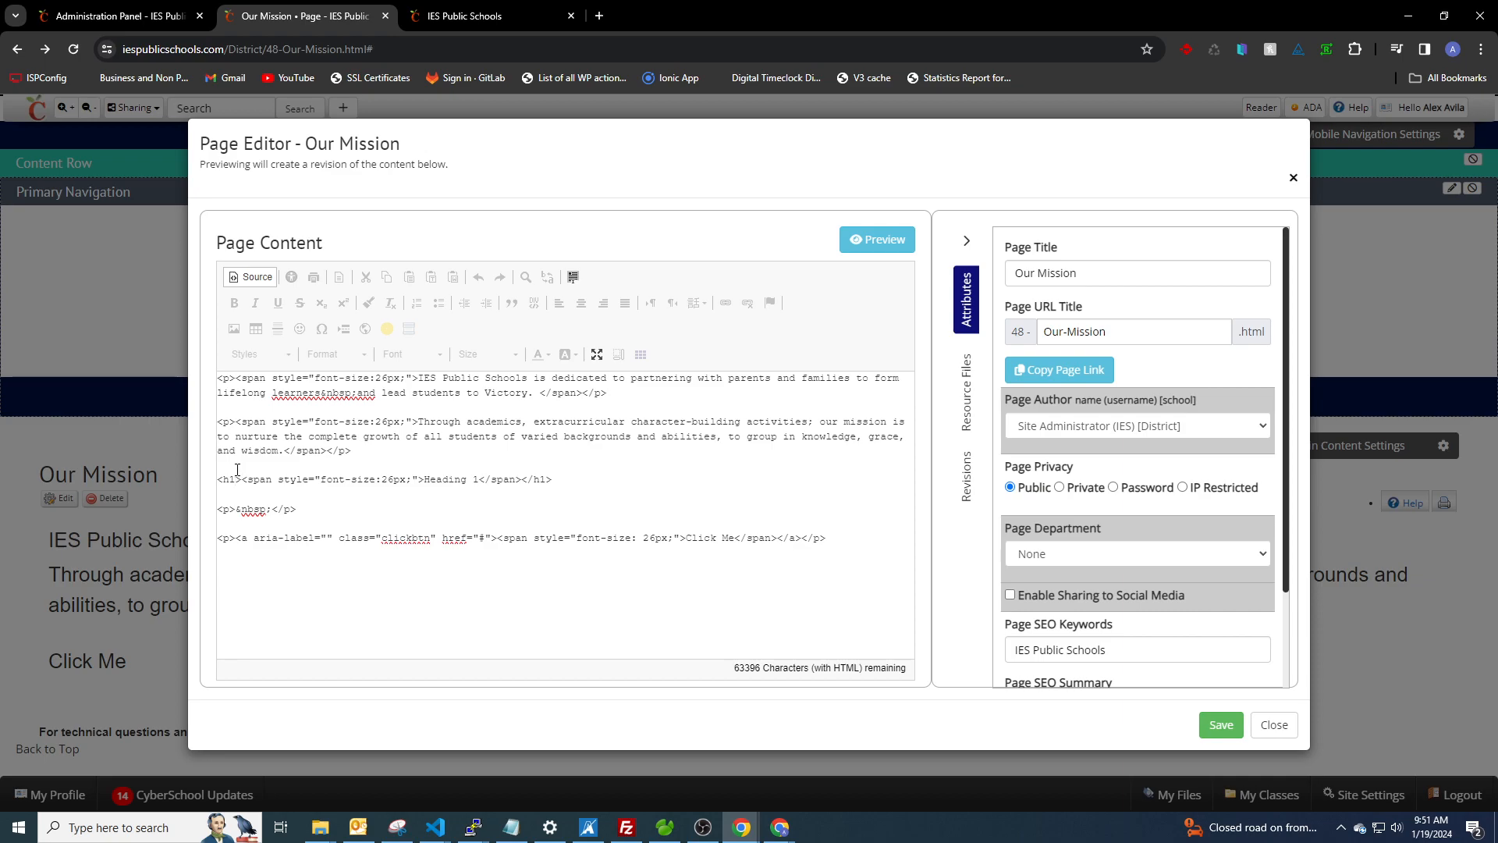
type("class=\"")
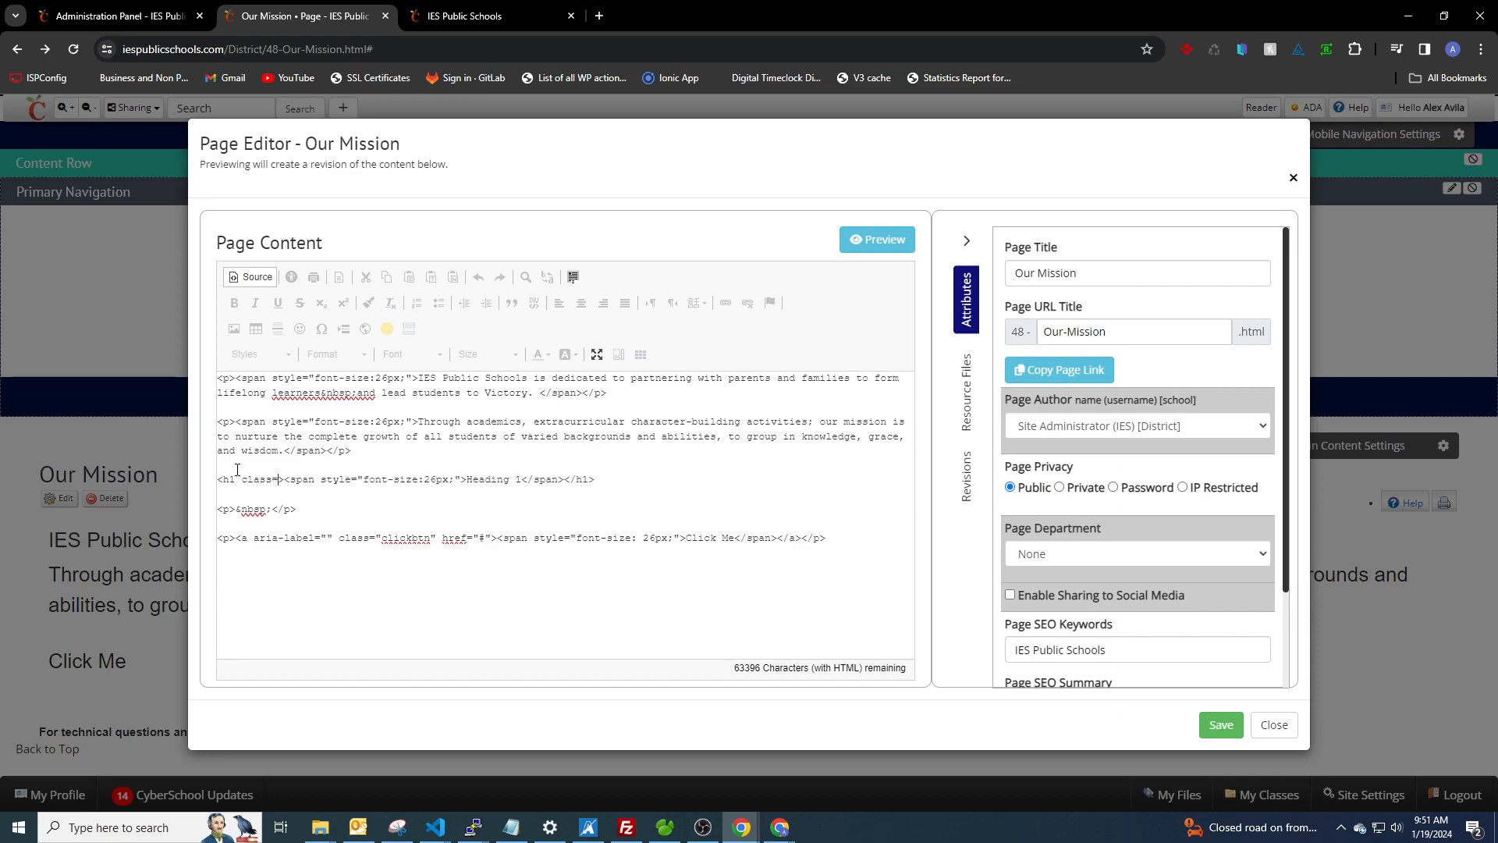
type("myHeader\"")
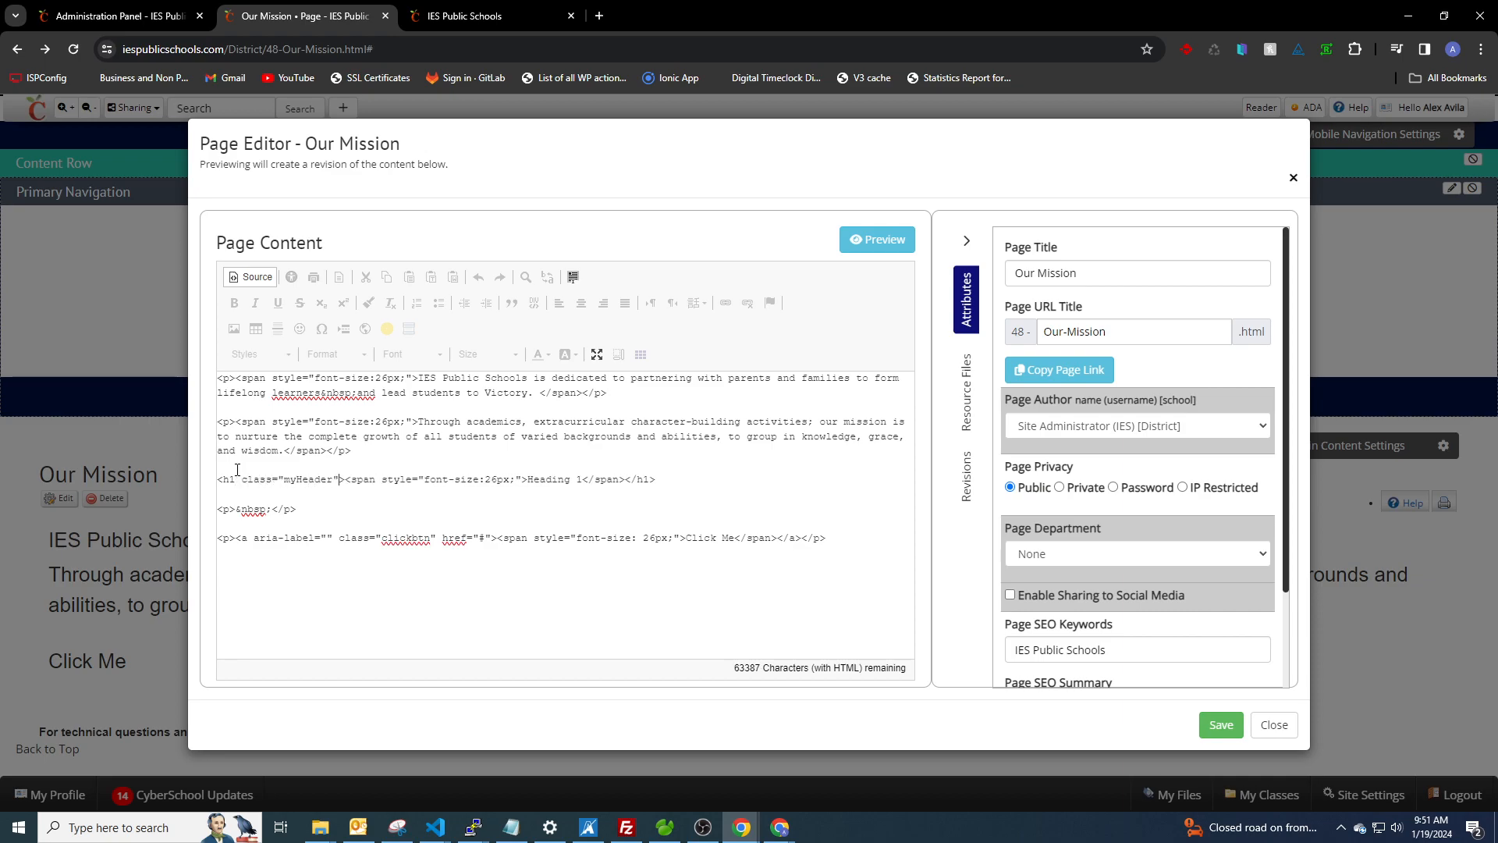
left_click(251, 279)
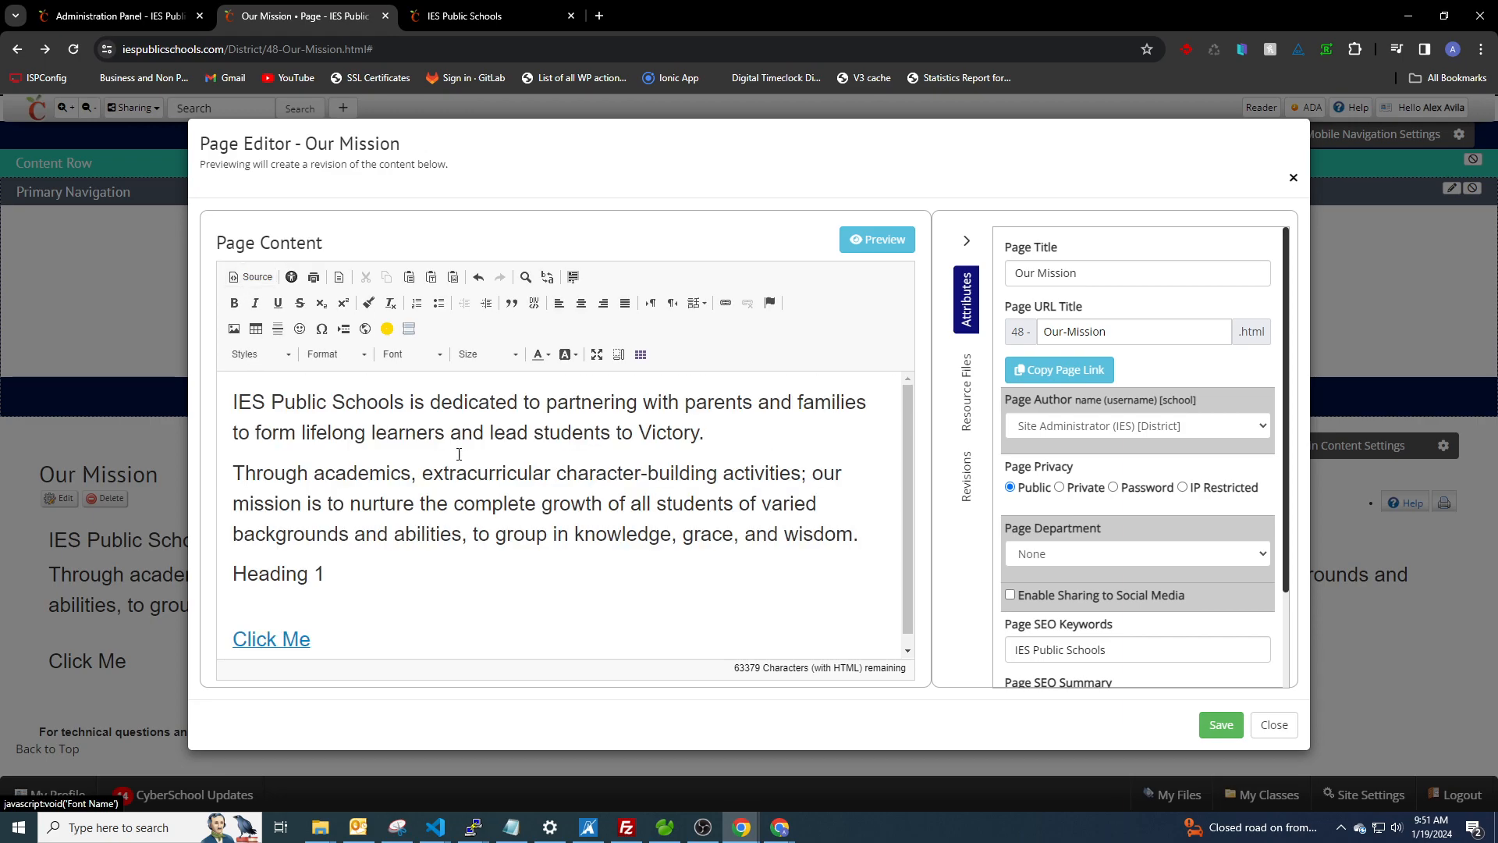
Step: Recheck the selector help, and replace the page's heading with three separate lines: Heading 1, Heading 2 and Heading 3
left_click(175, 17)
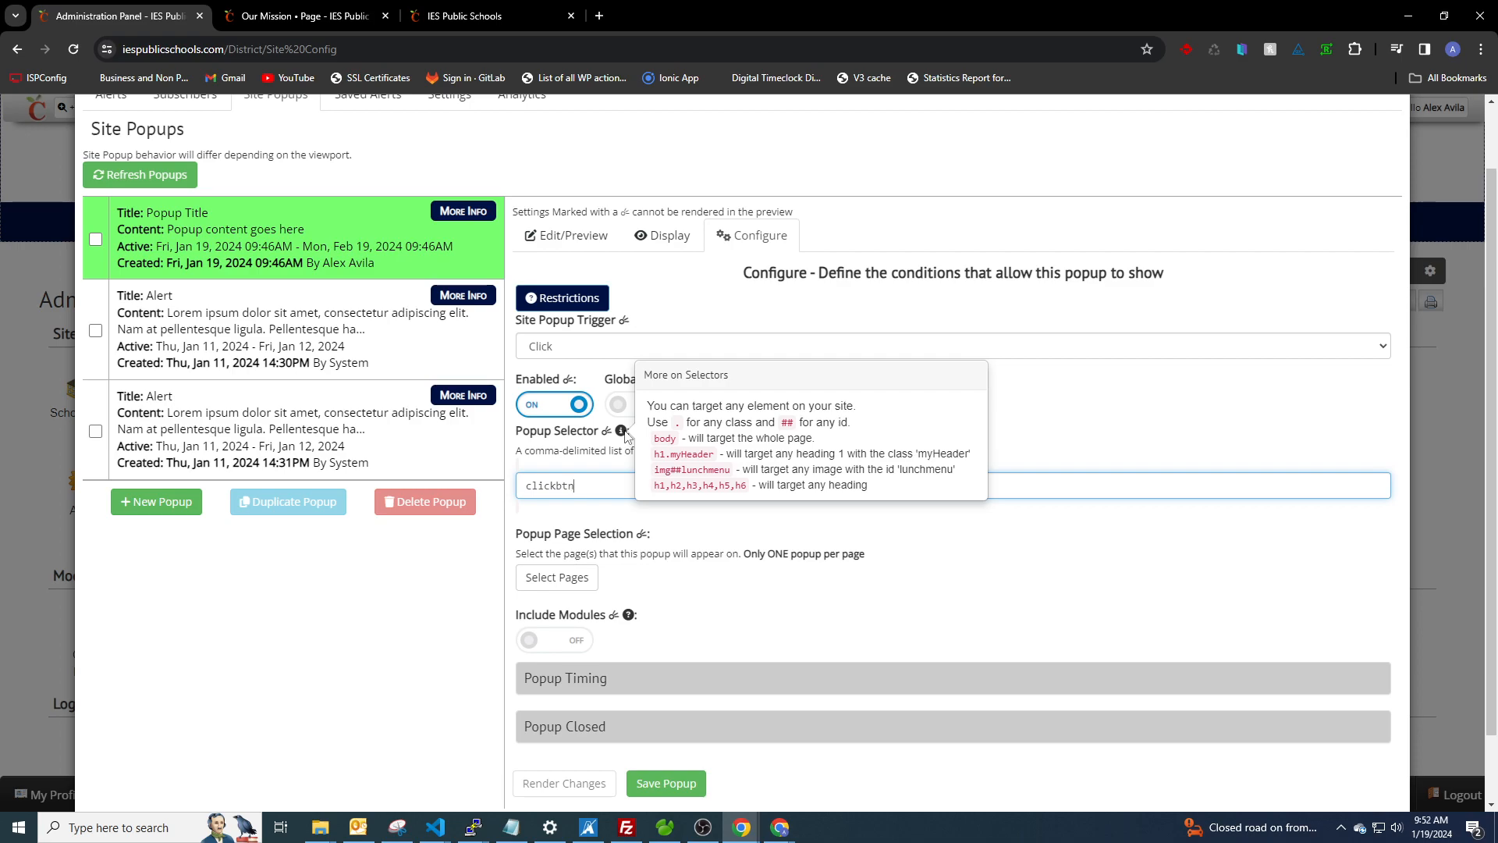
left_click(310, 19)
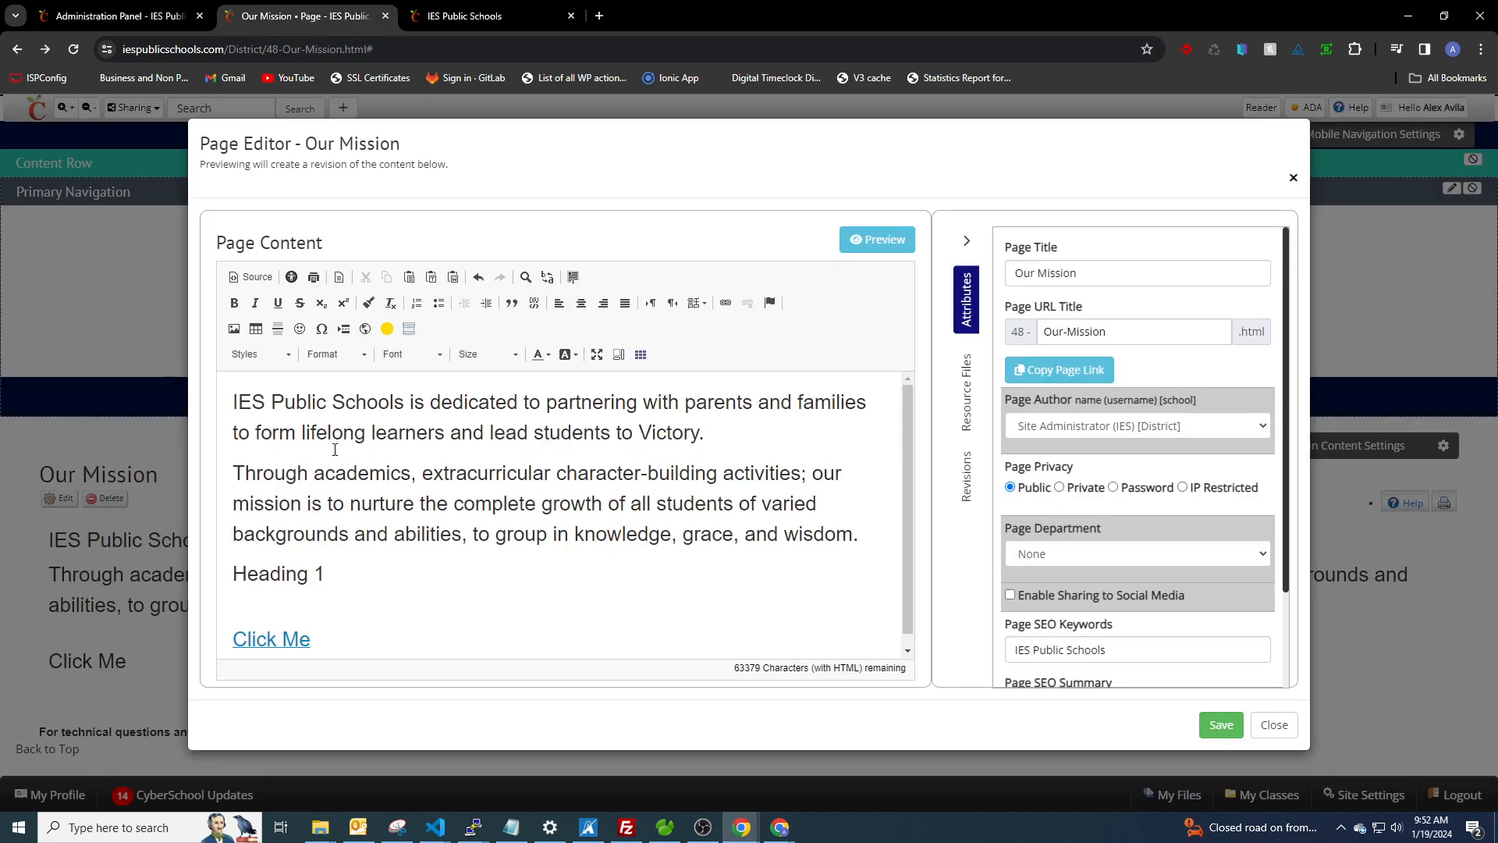
left_click_drag(348, 562, 232, 563)
key("BackSpace")
key("BackSpace")
key("Return")
type("Heading 1")
key("Return")
type("Heading 2")
key("Return")
type("Heading3")
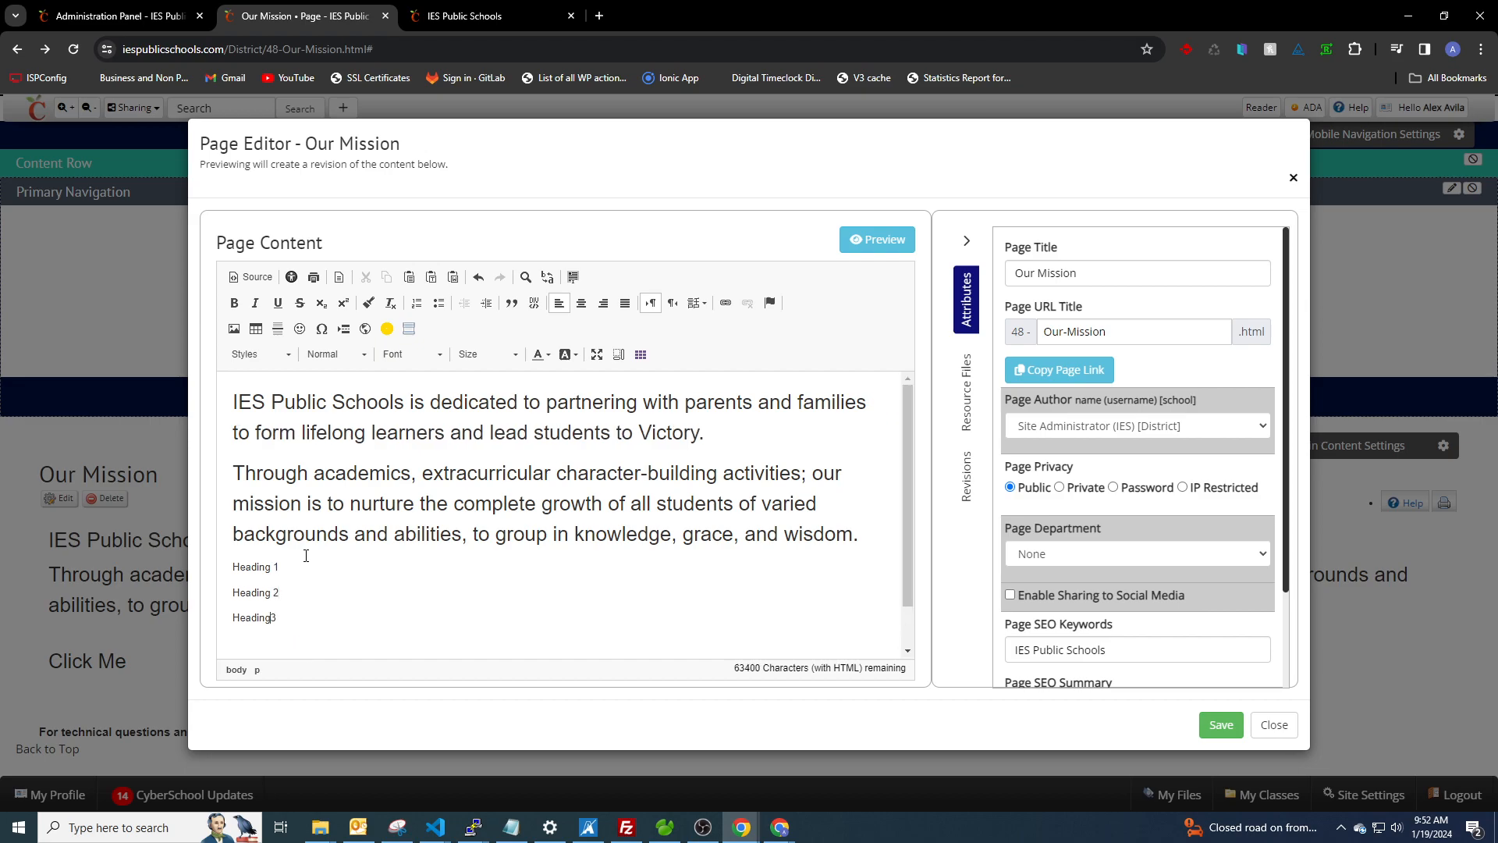
Step: Format the three lines as Heading 3, Heading 2 and Heading 1 to match their text
triple_click(257, 617)
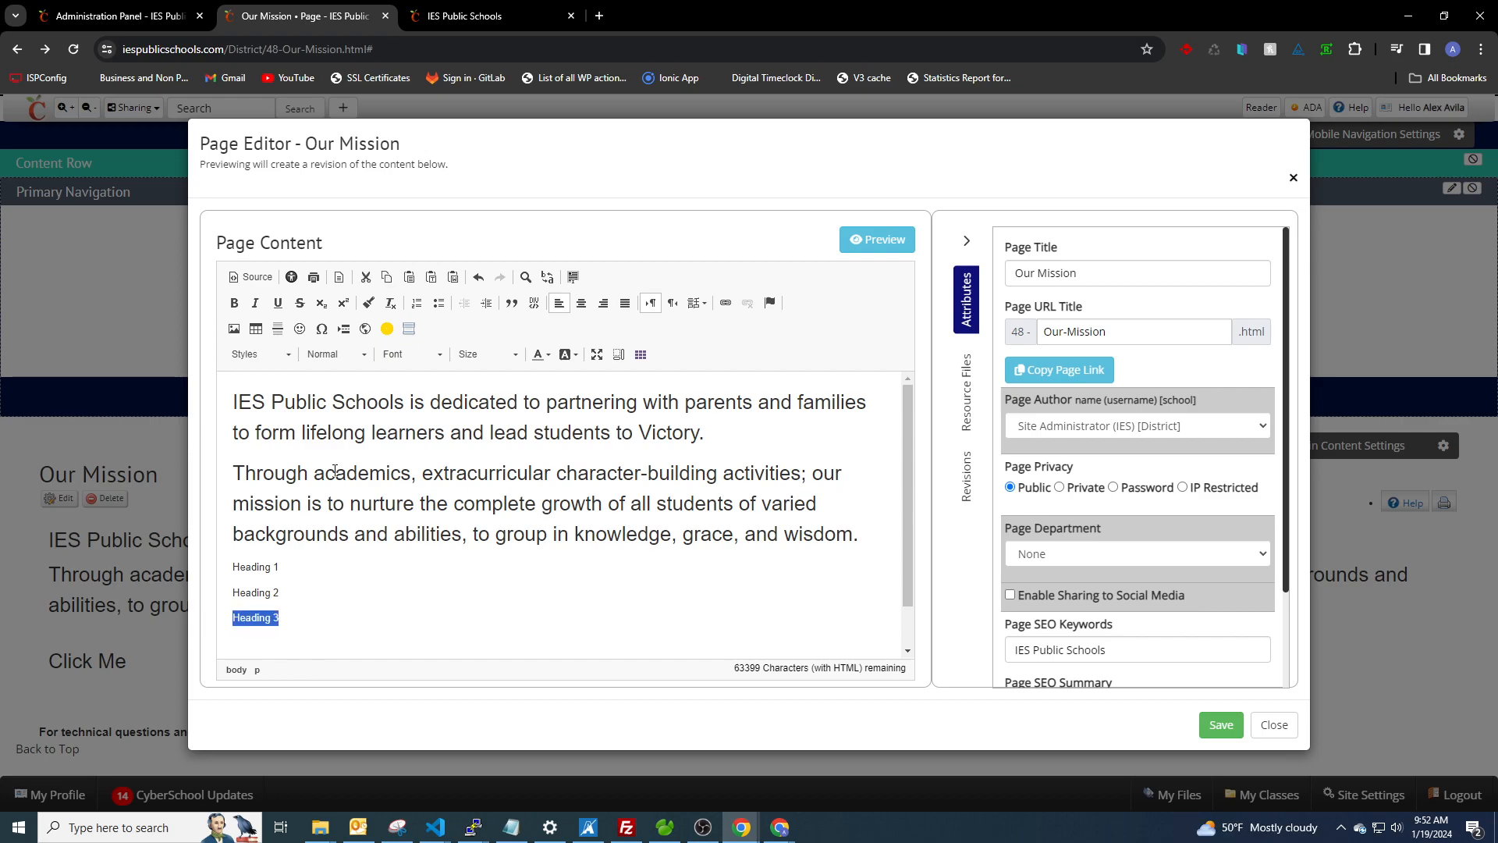
left_click(344, 356)
left_click(335, 482)
key("Up")
key("shift+Home")
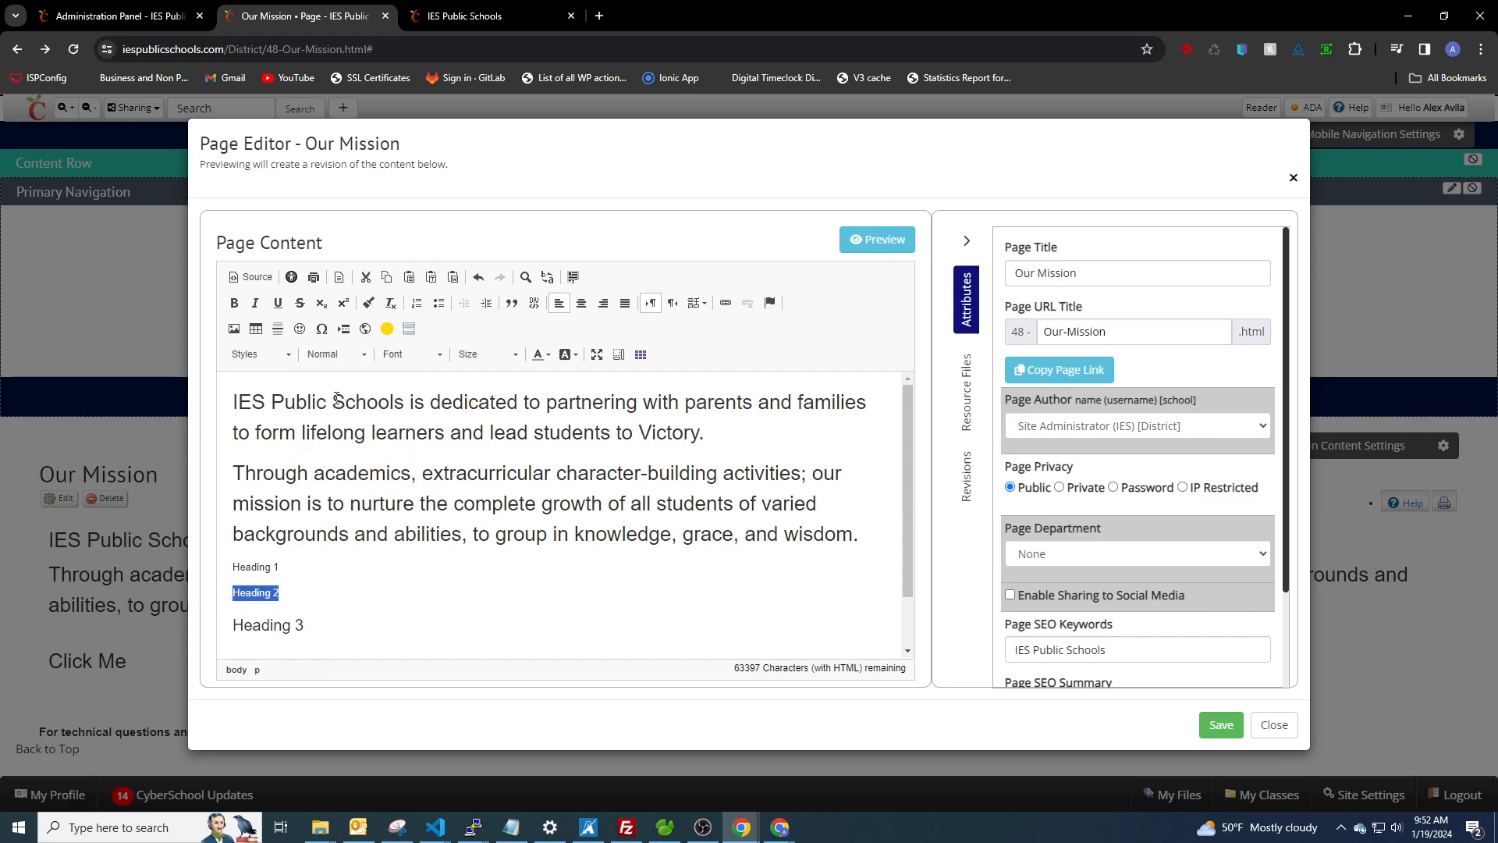
left_click(335, 355)
left_click(343, 451)
key("Up")
key("shift+Home")
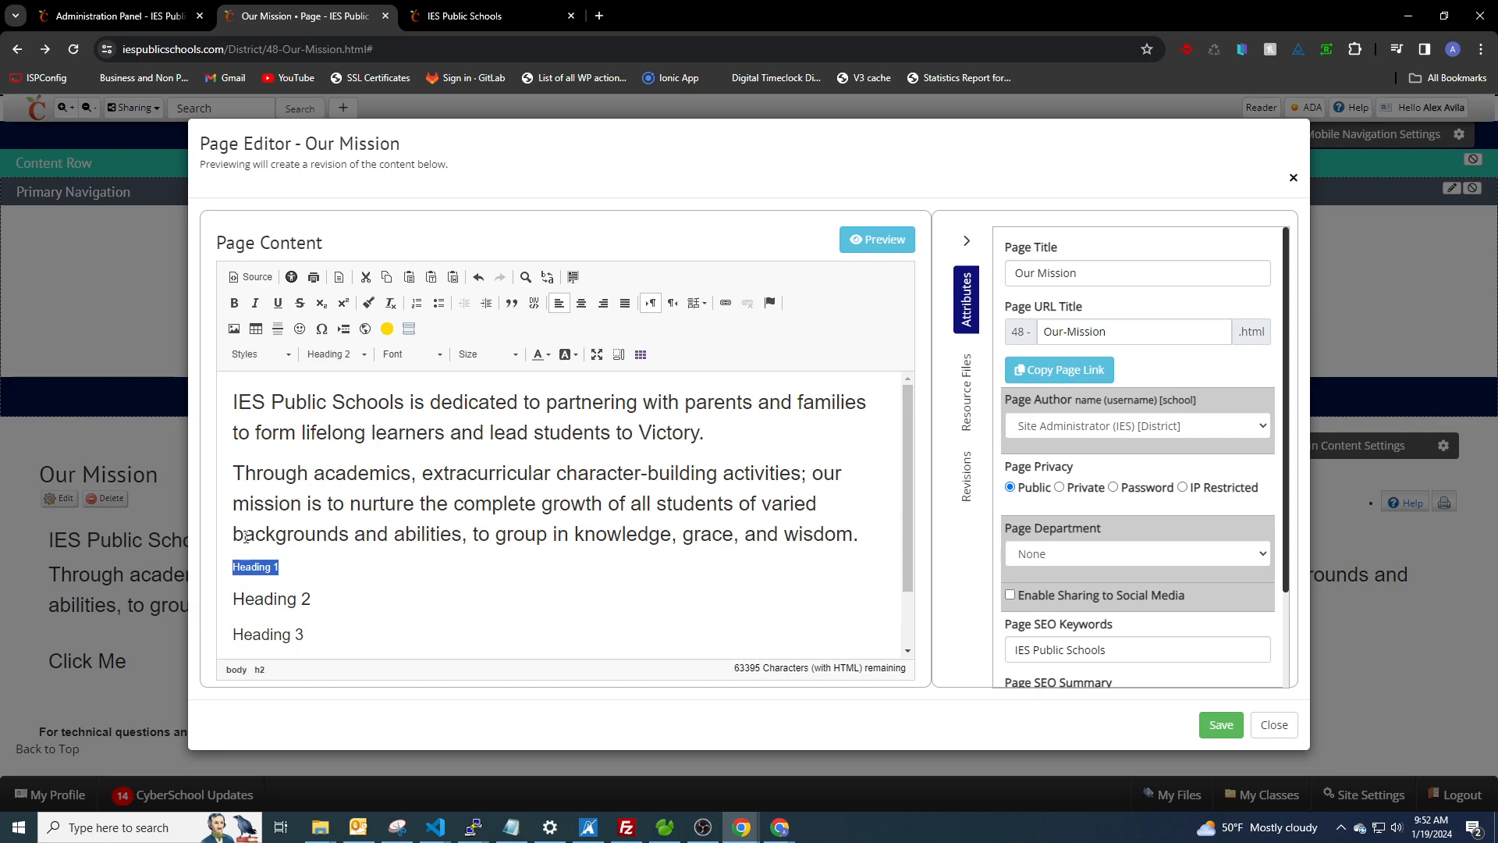
left_click(335, 355)
left_click(343, 421)
scroll(309, 522, "down", 1)
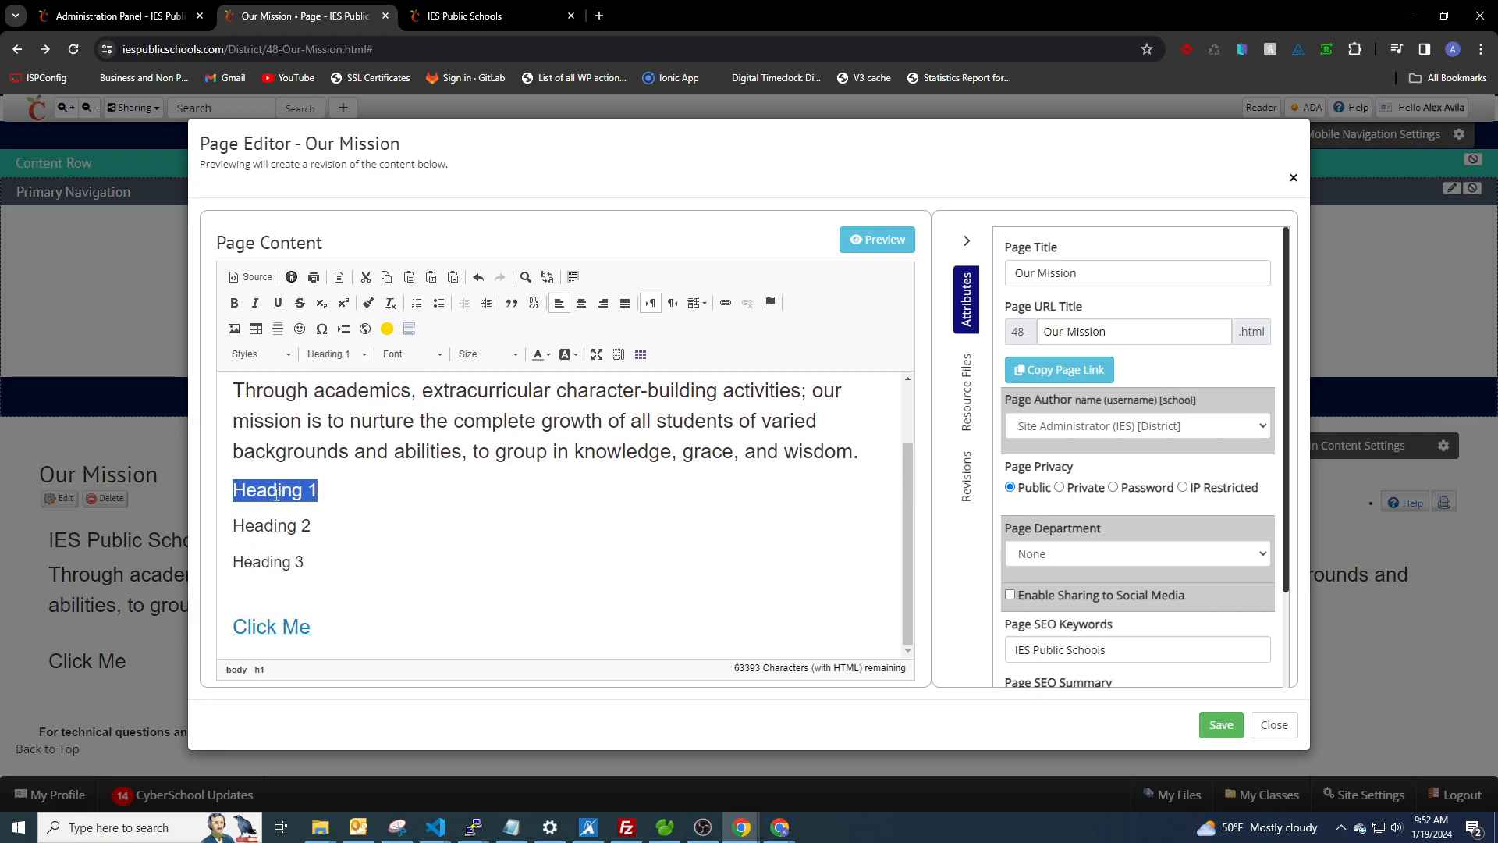
Step: Review the selector help for targeting several headings, and delete the three sample headings from the Our Mission page
left_click(121, 16)
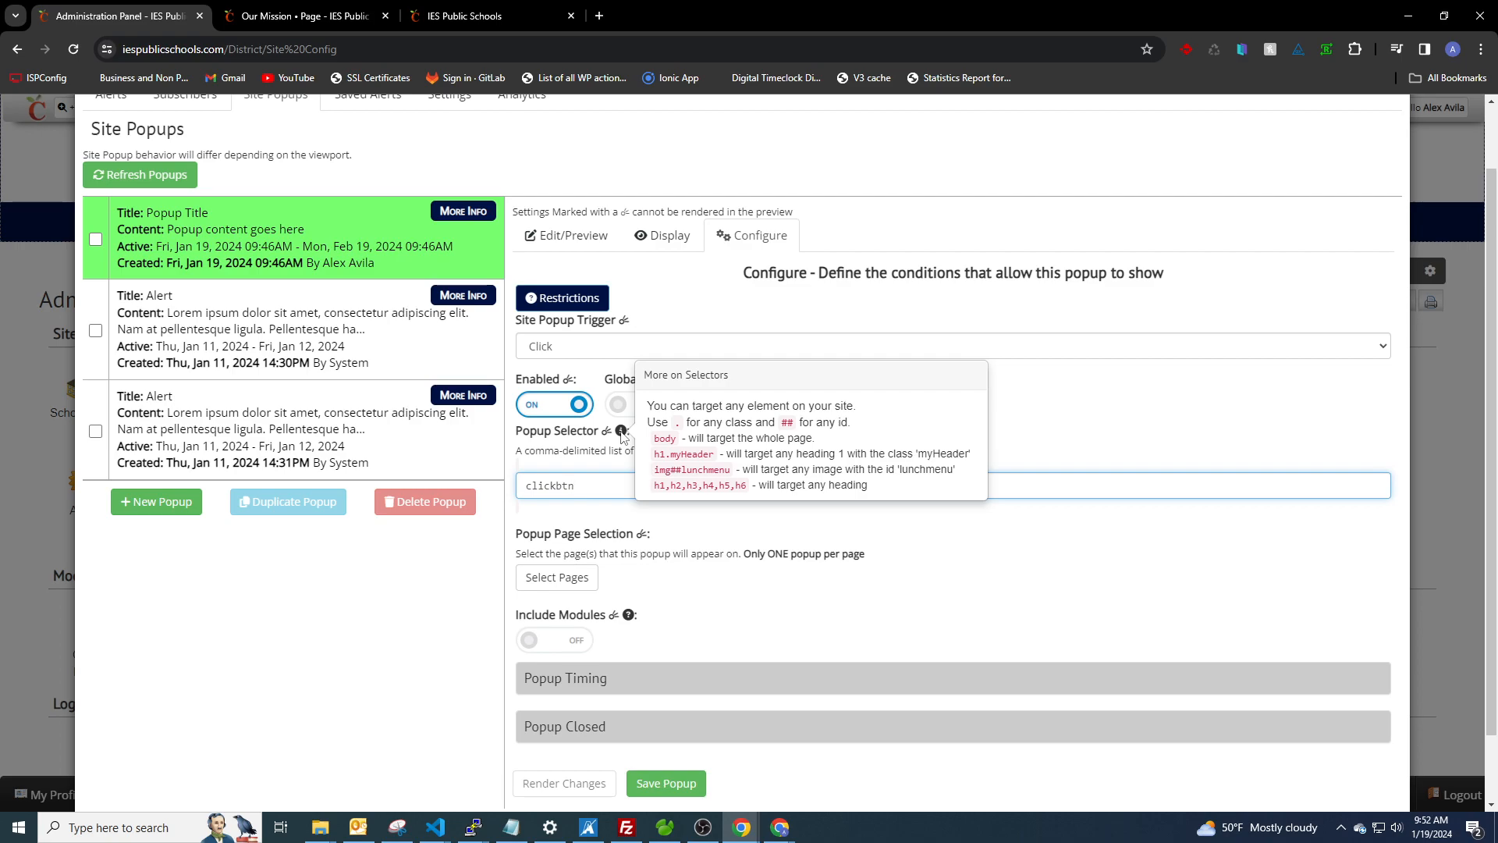
left_click(270, 20)
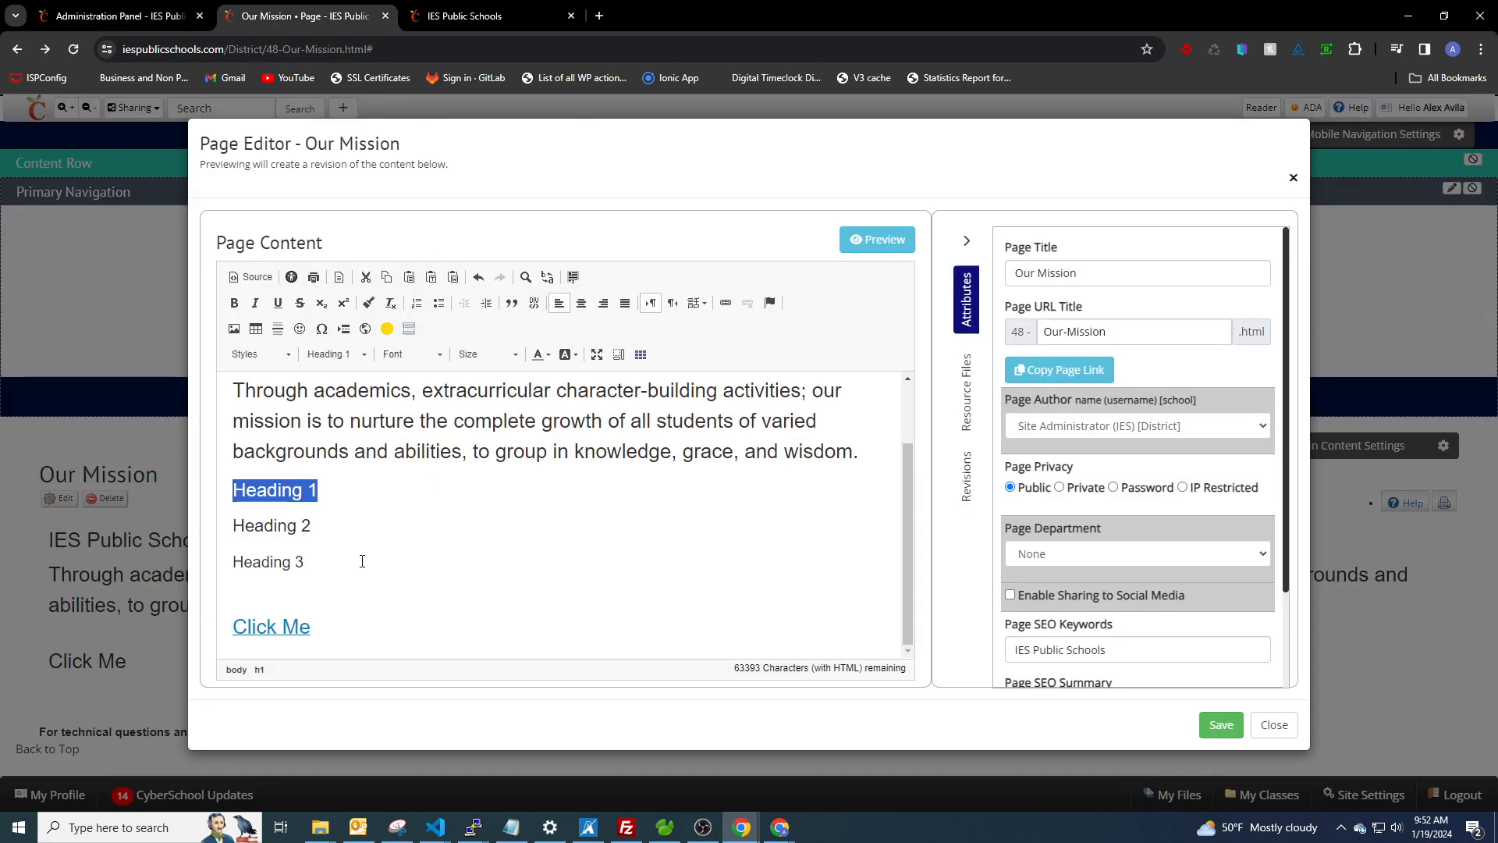
left_click(328, 574, "shift")
key("BackSpace")
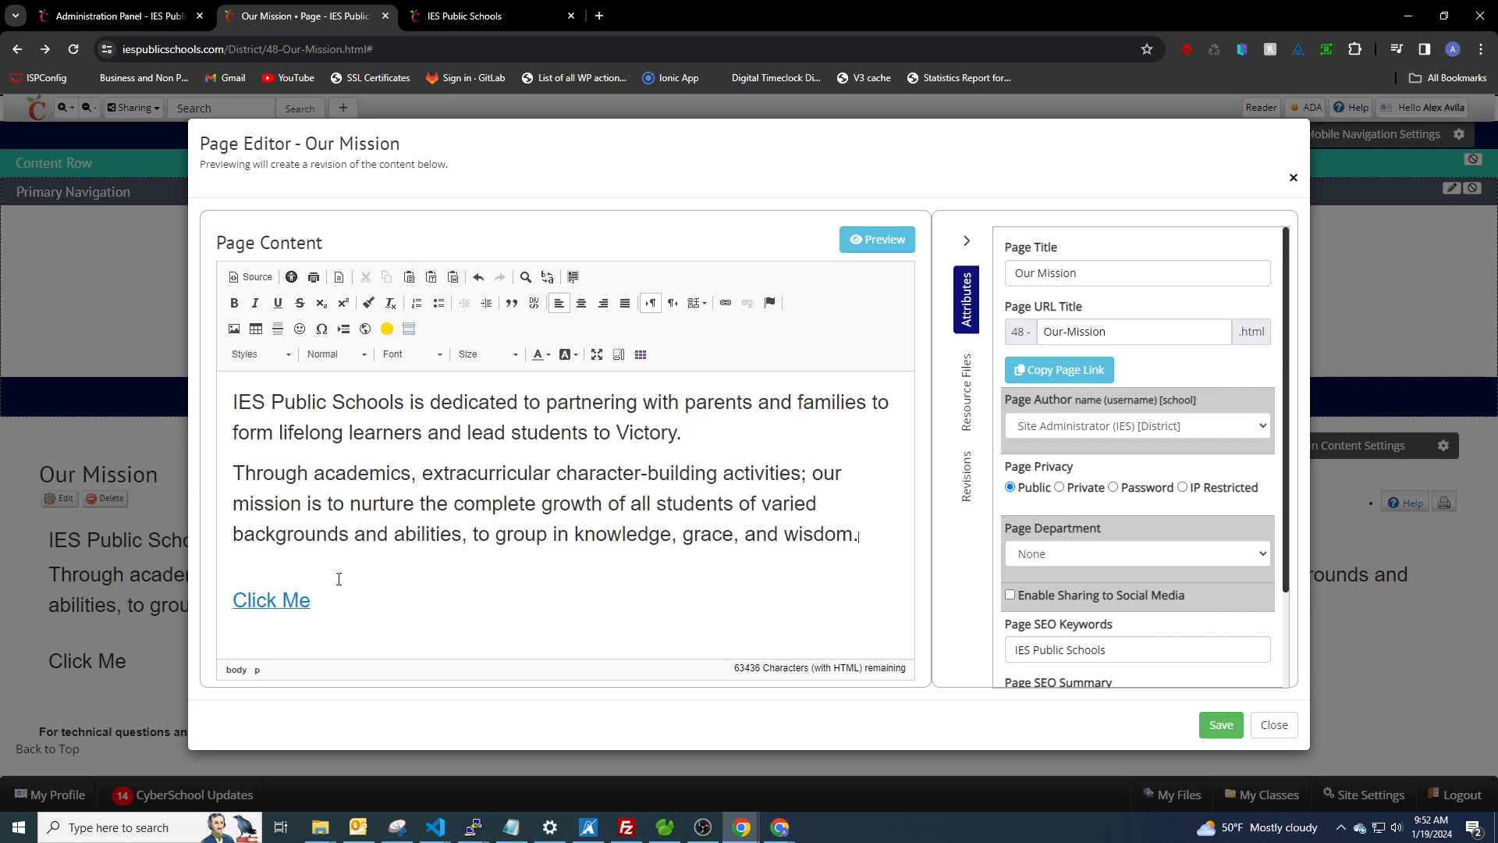
Step: Open the Click Me link's advanced properties and examine its stylesheet classes
double_click(284, 600)
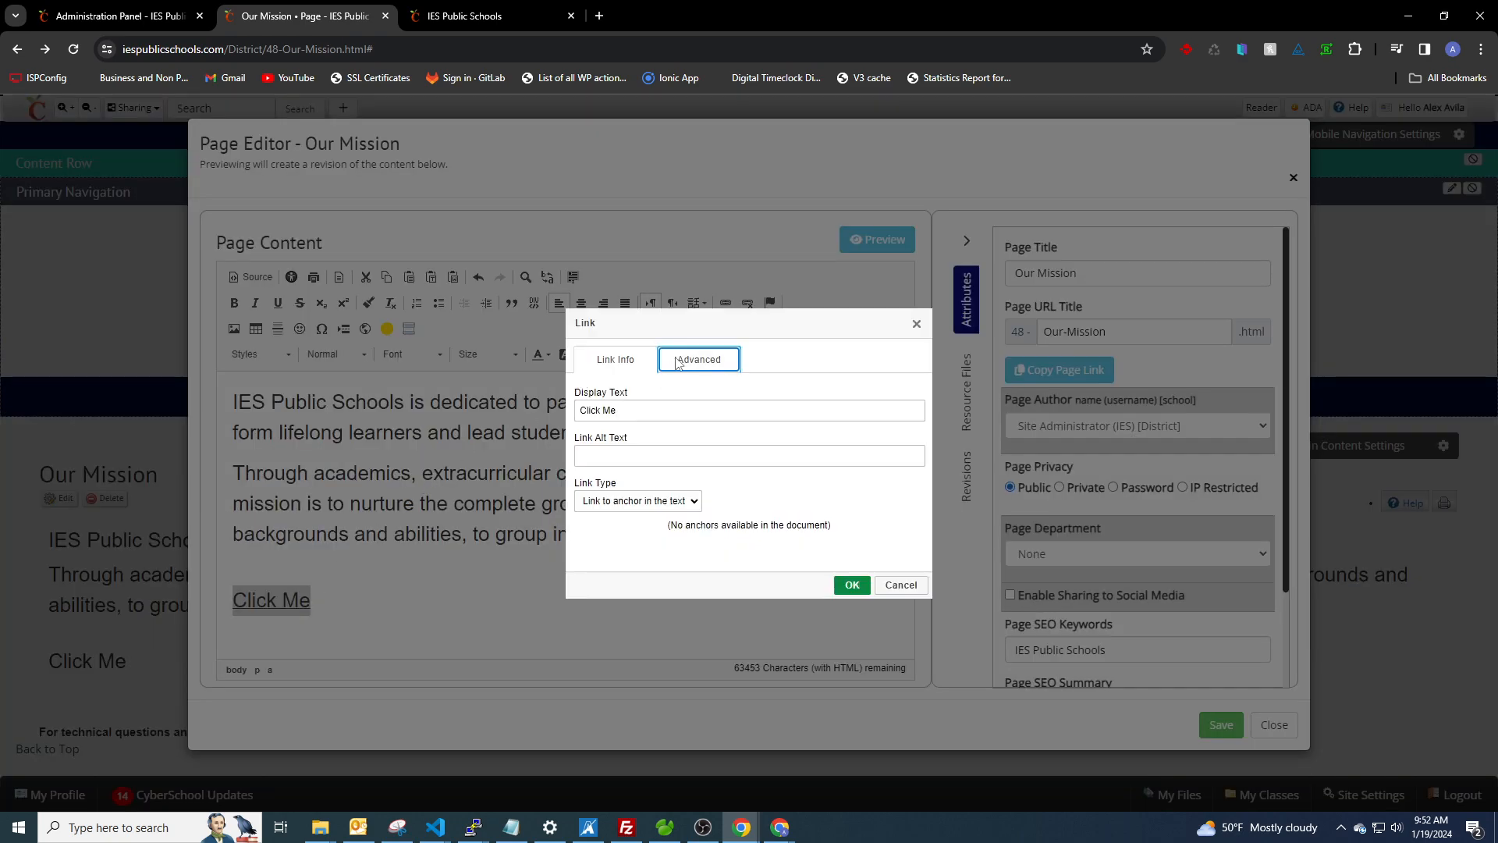
left_click(676, 363)
left_click_drag(625, 518, 662, 507)
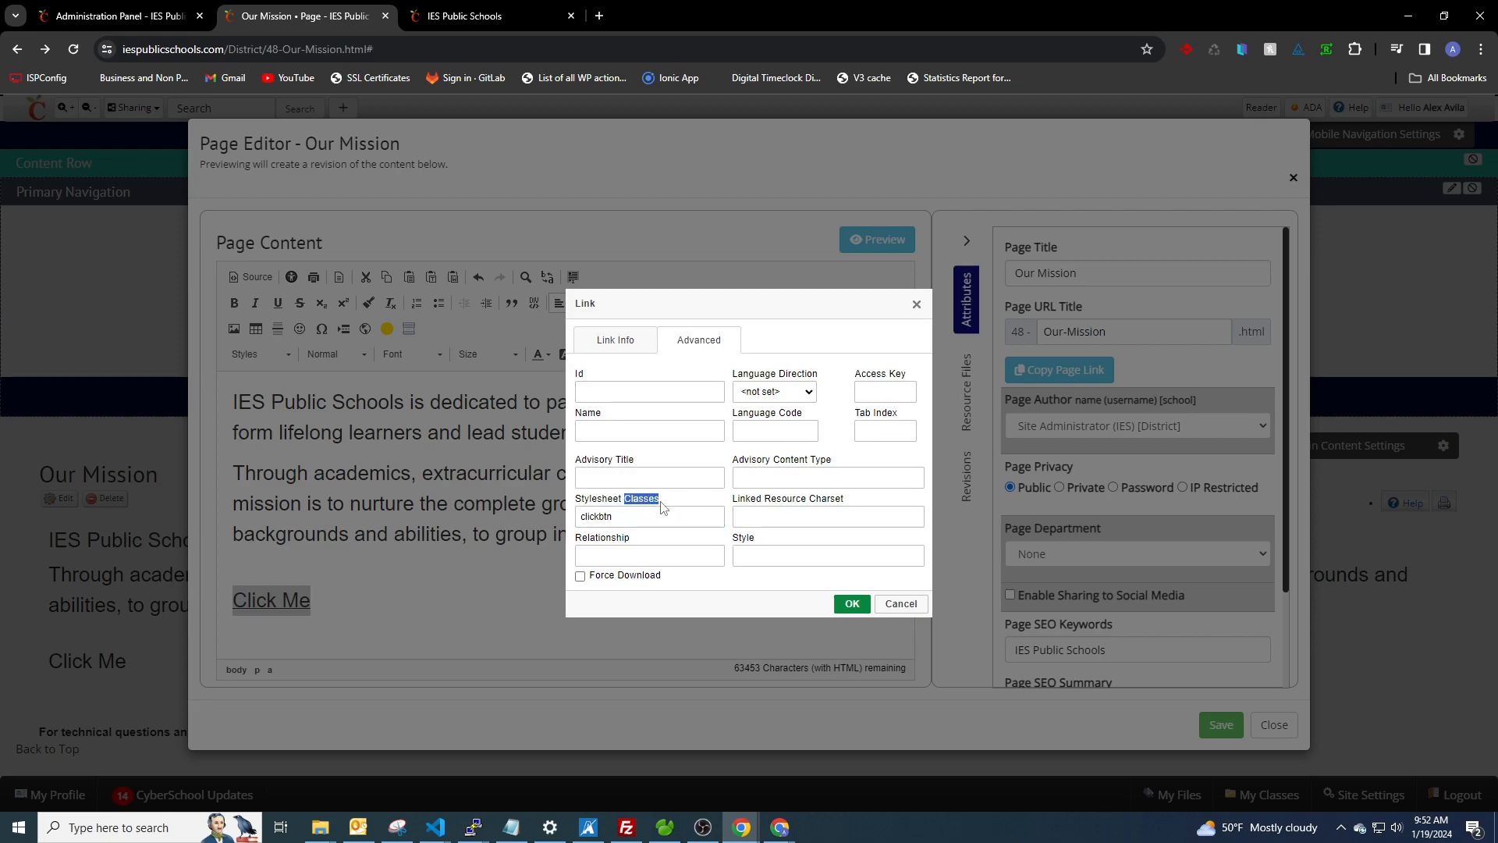
Step: Change the popup selector to the class selector .clickbtn and look at the Id field in the link's properties
left_click(117, 16)
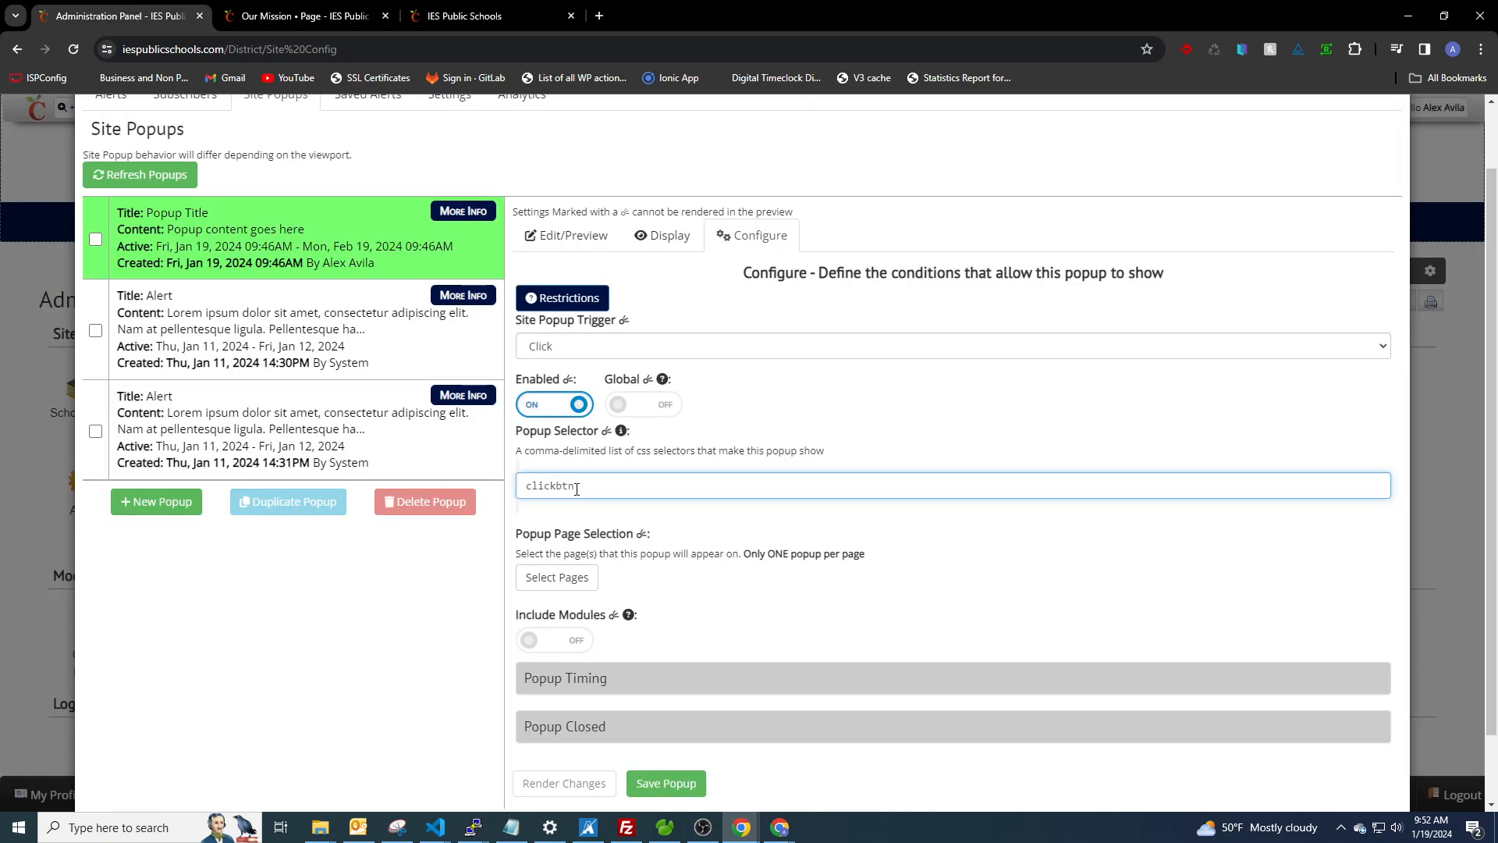
type(".")
left_click(304, 16)
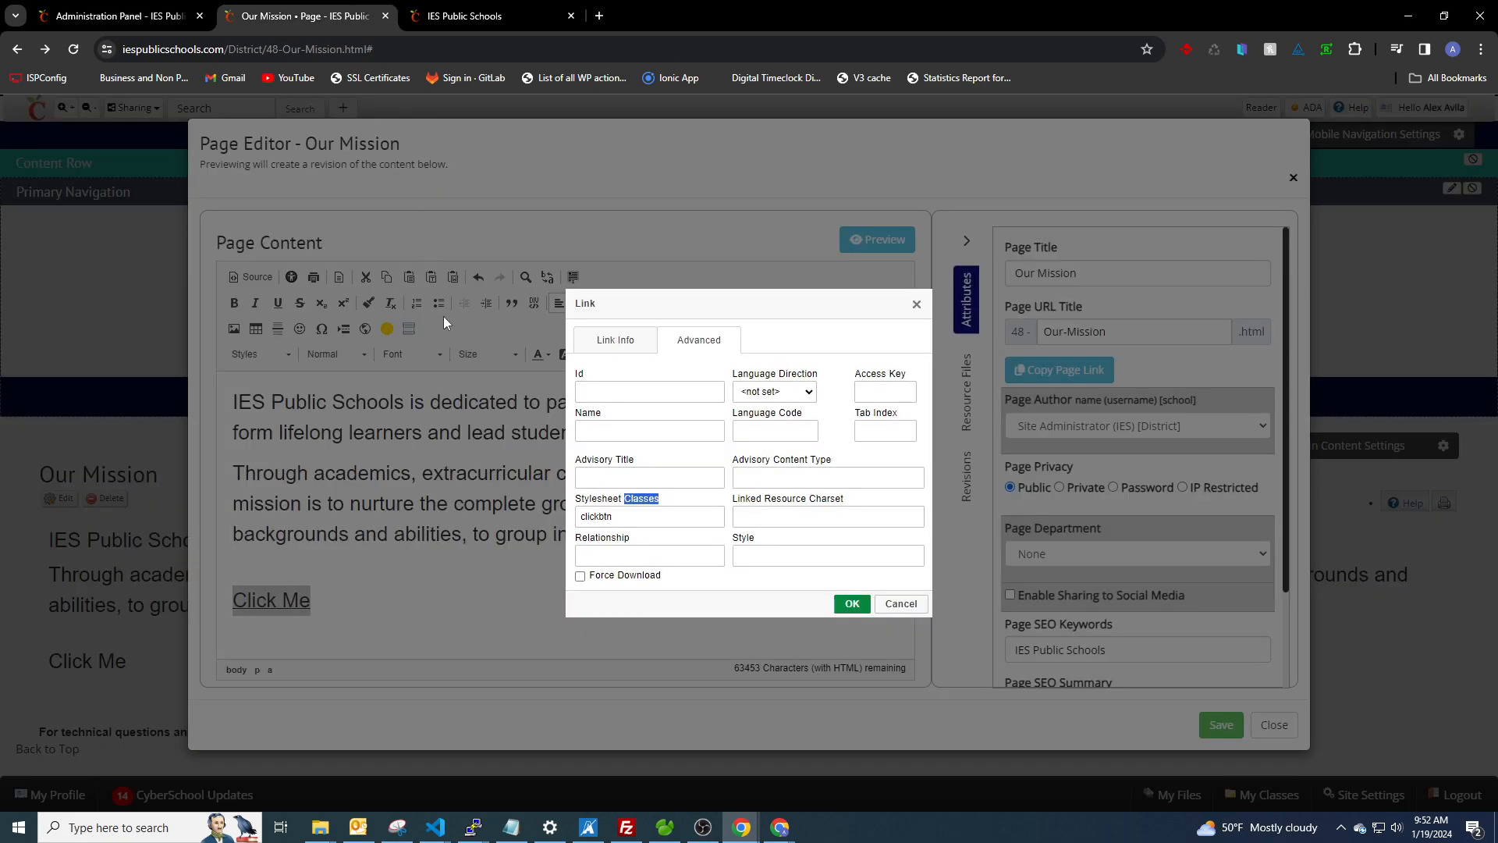
left_click(621, 390)
Step: Try the # id prefix in the popup selector, restore it to .clickbtn and save the popup
left_click(113, 18)
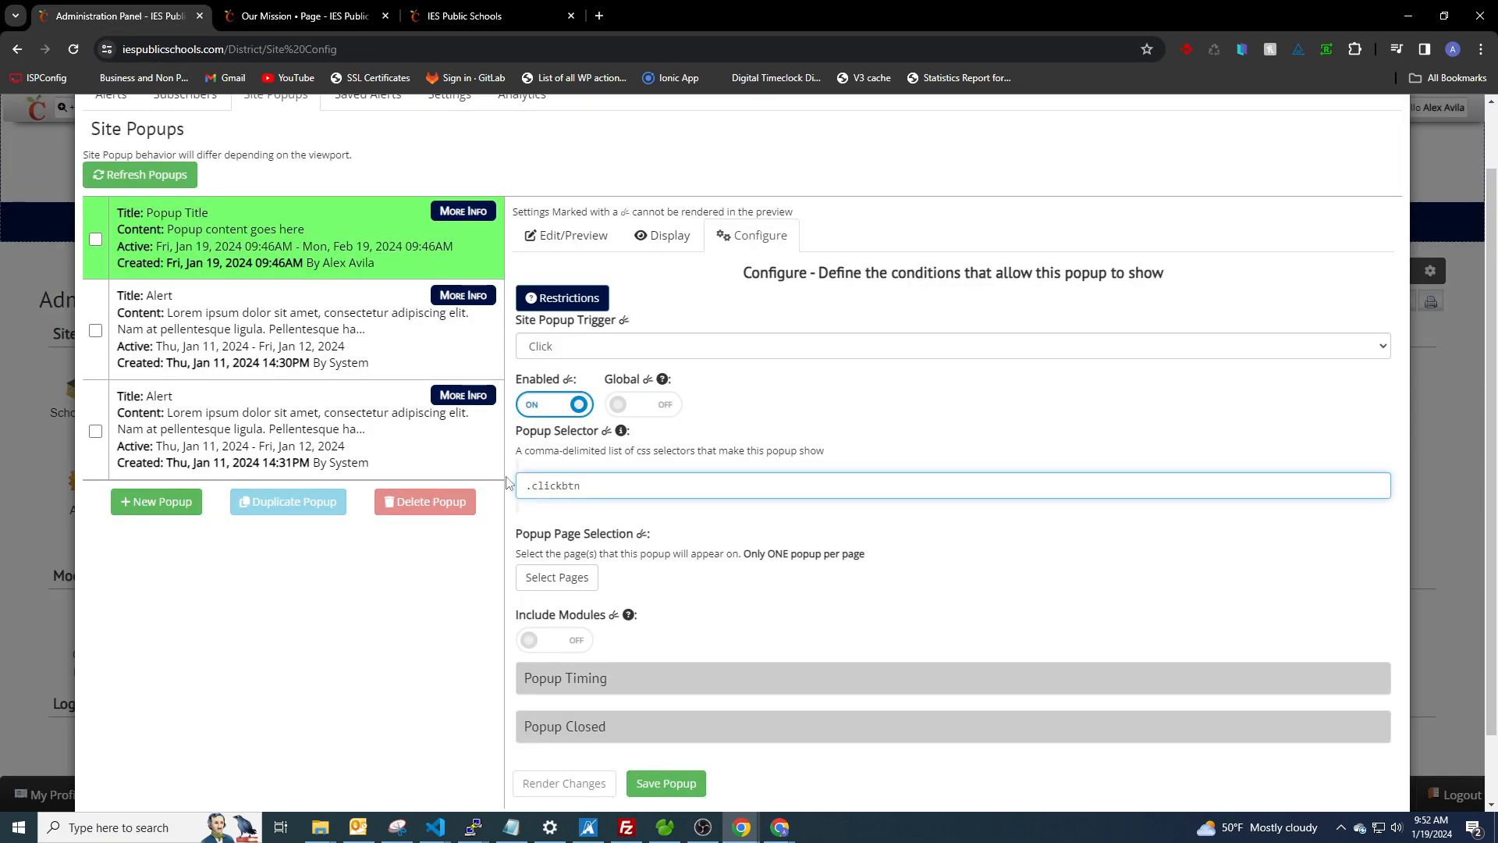
key("BackSpace")
type("#")
key("BackSpace")
type(".clickbtn")
left_click(699, 772)
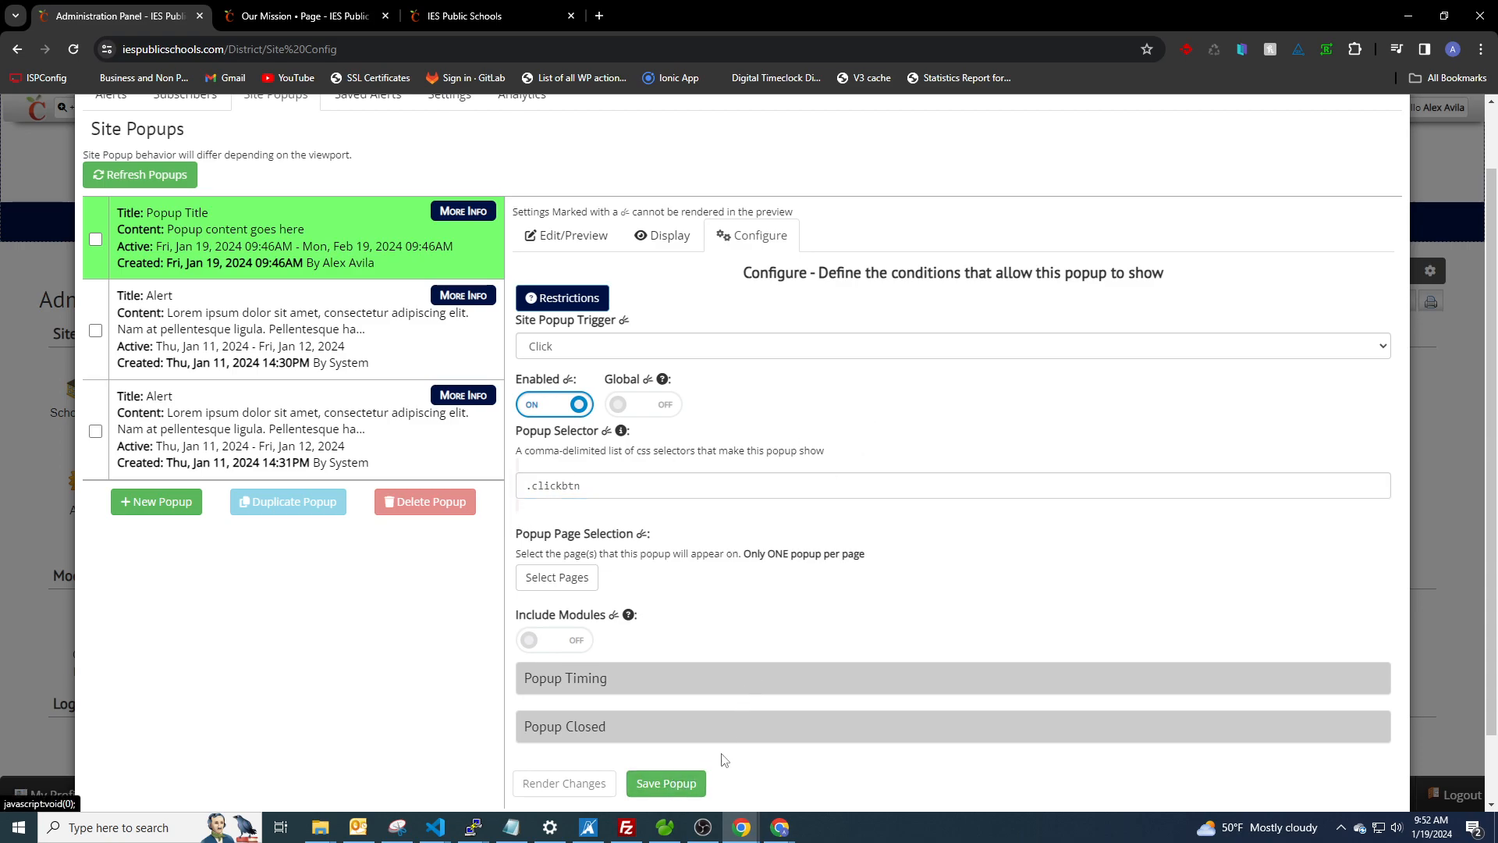
Step: Test the popup with the Click Me link on the Our Mission page and close it
left_click(310, 16)
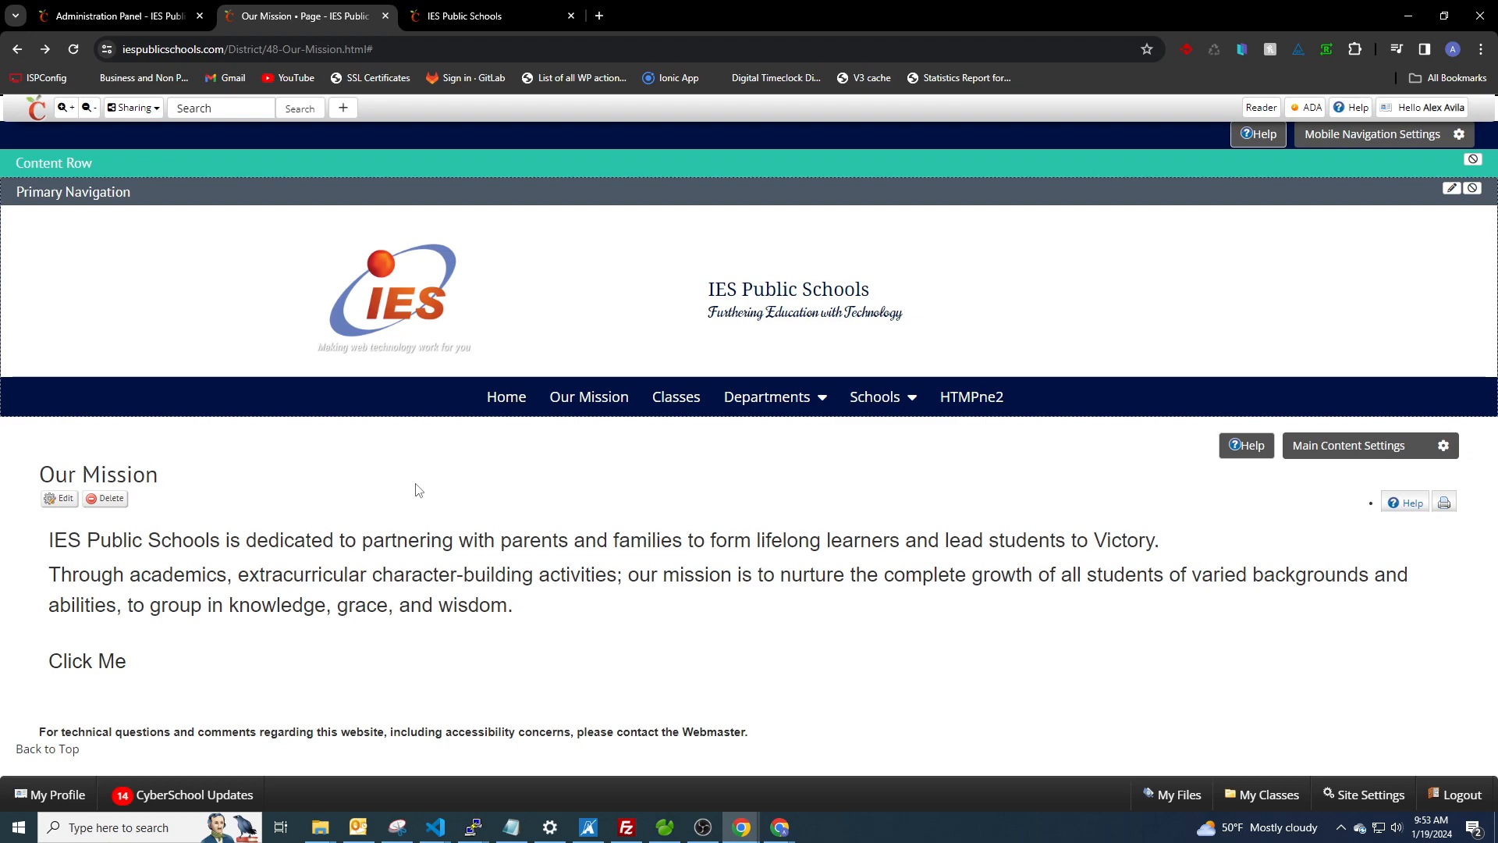
left_click(100, 664)
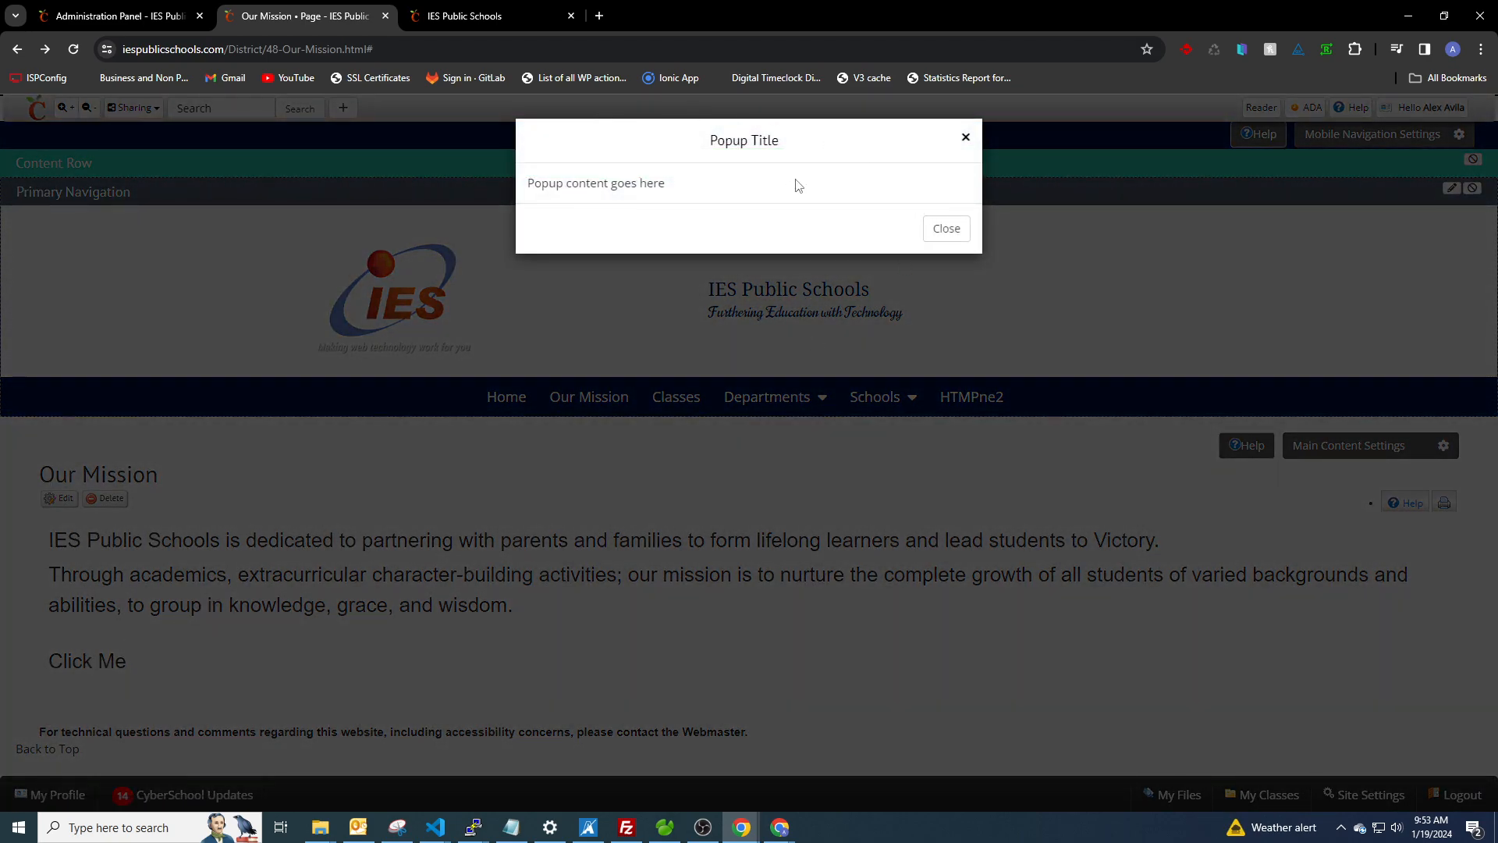
left_click(947, 228)
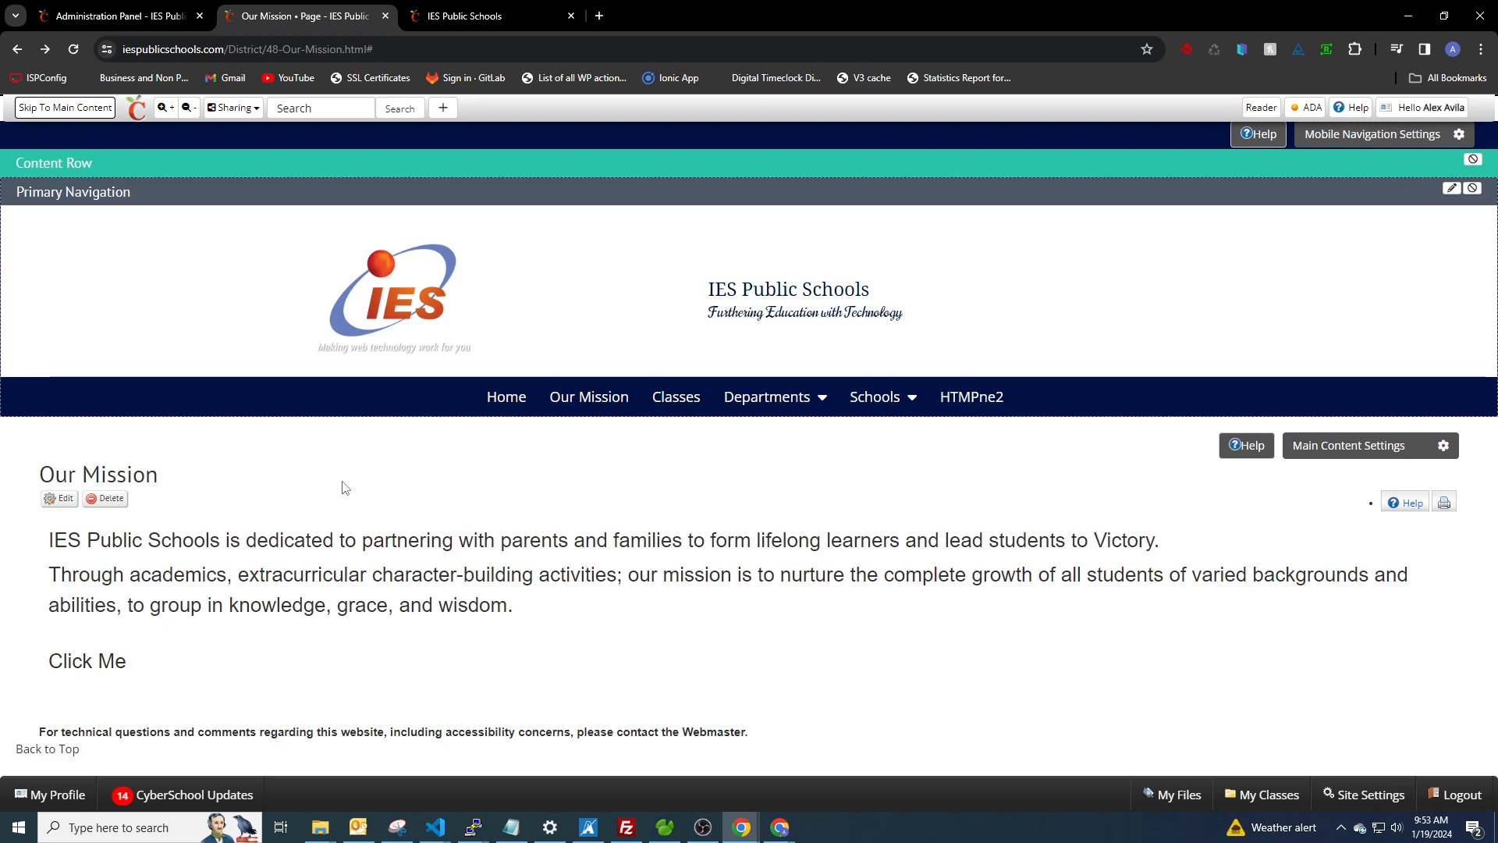
Step: Edit the Click Me link's style on the Our Mission page, adding padding and a solid 1px black border, and apply it
left_click(61, 498)
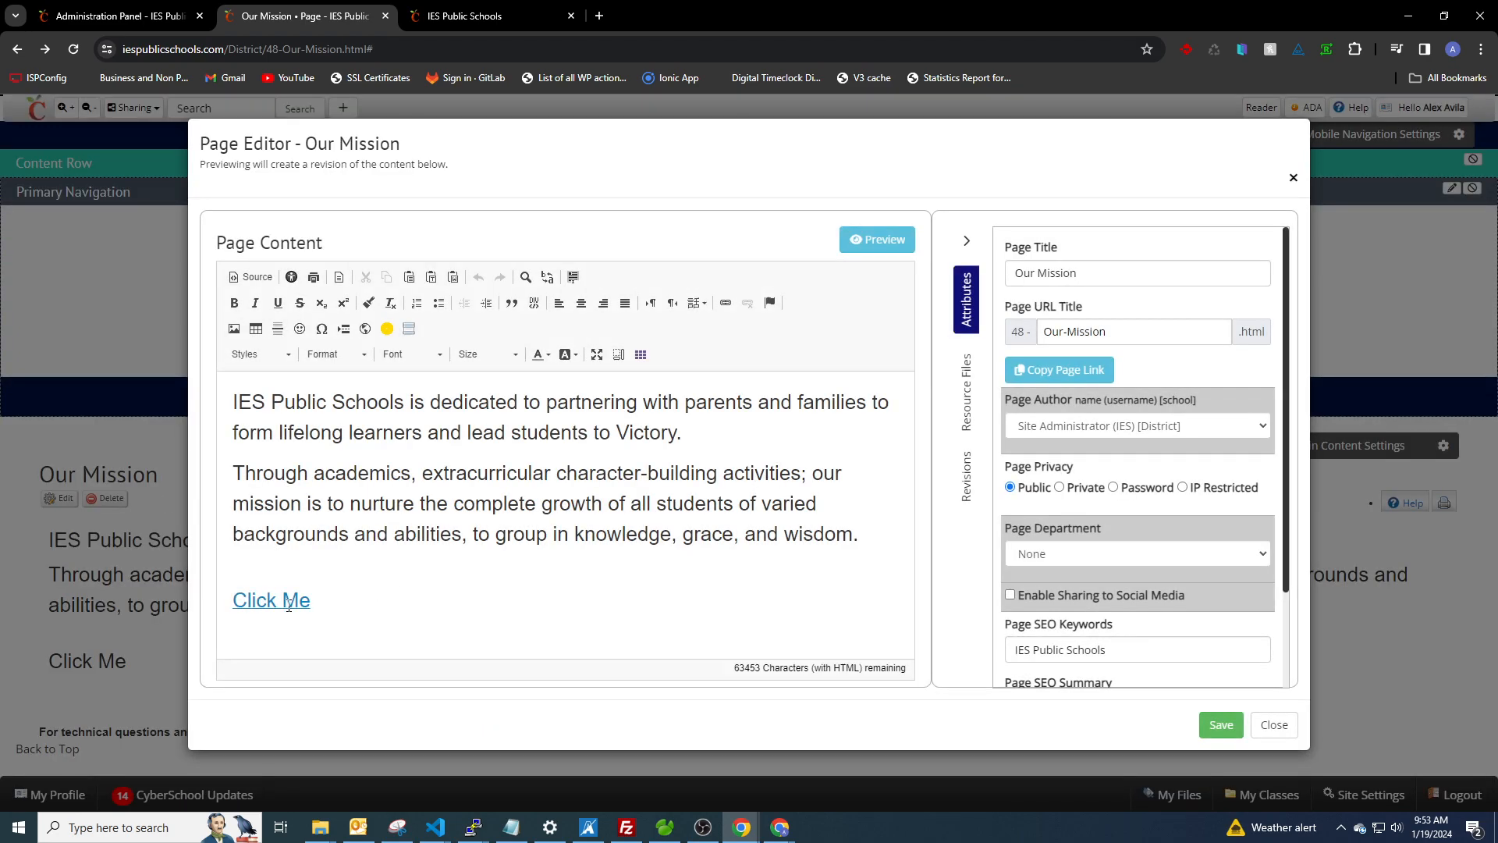
double_click(288, 605)
left_click(714, 349)
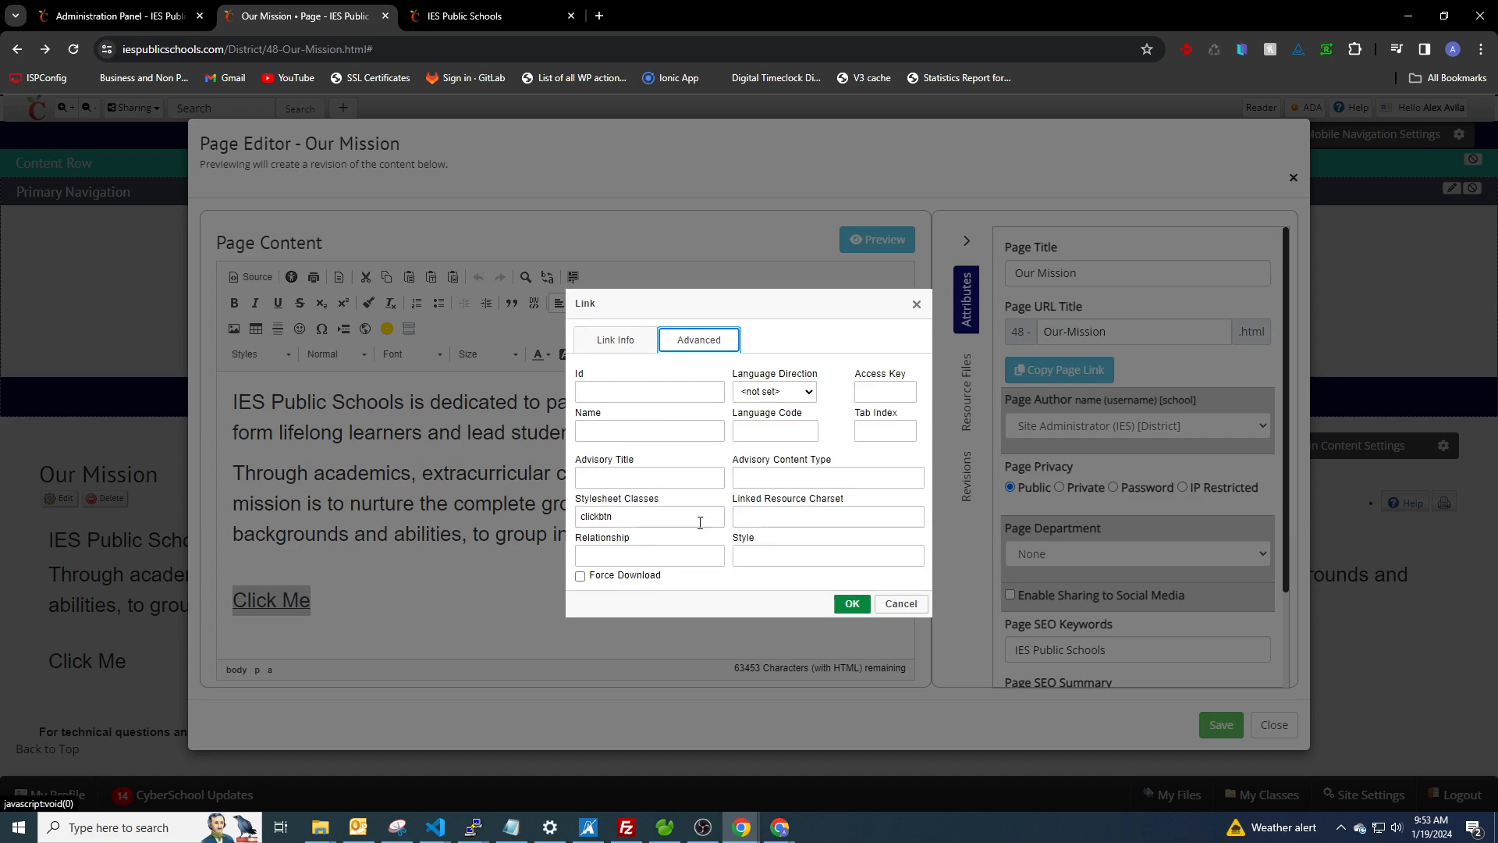
left_click(800, 556)
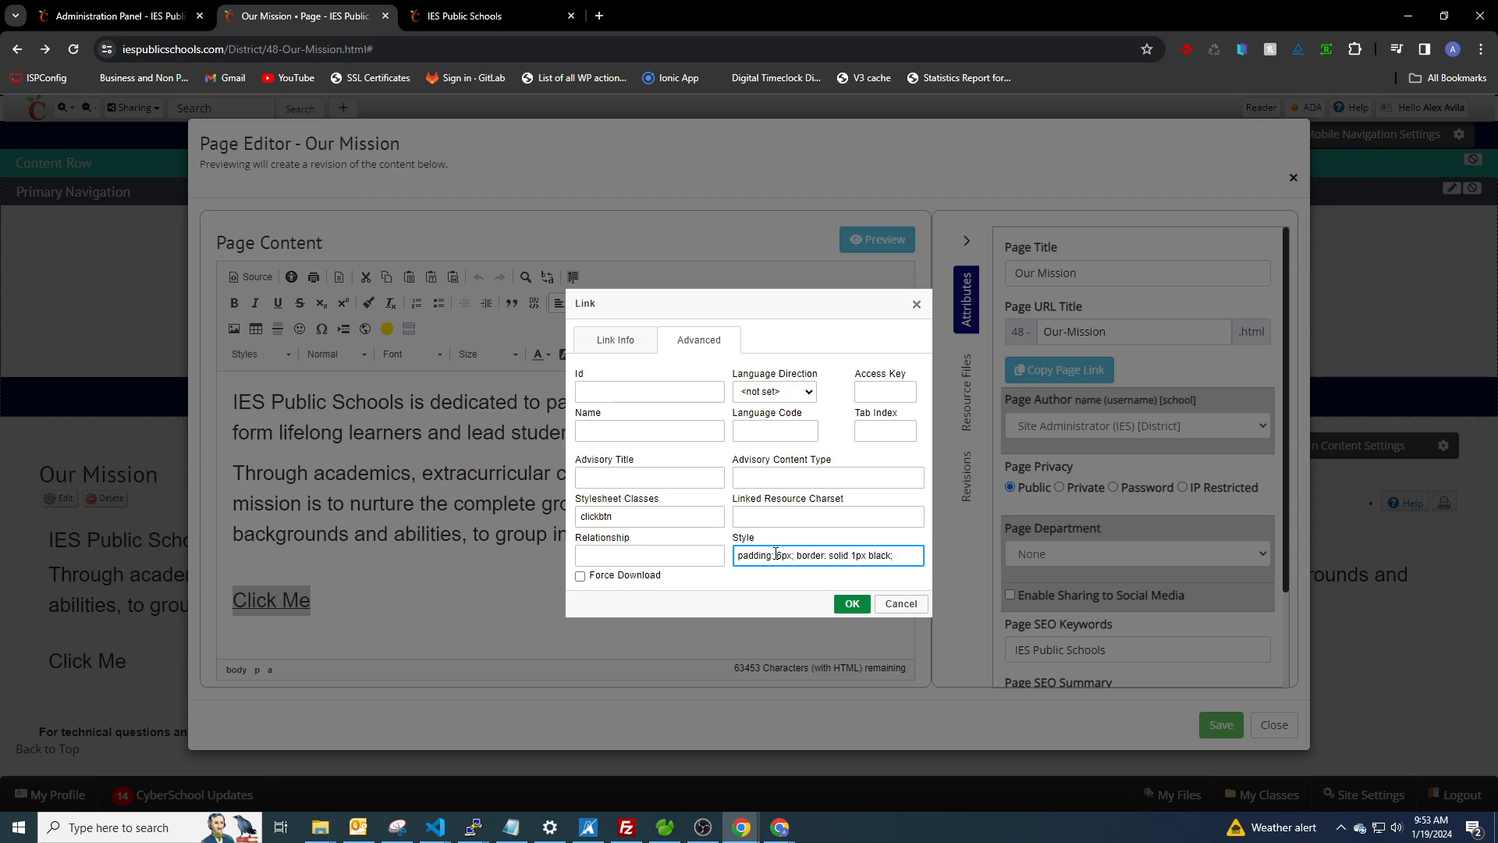
left_click(842, 605)
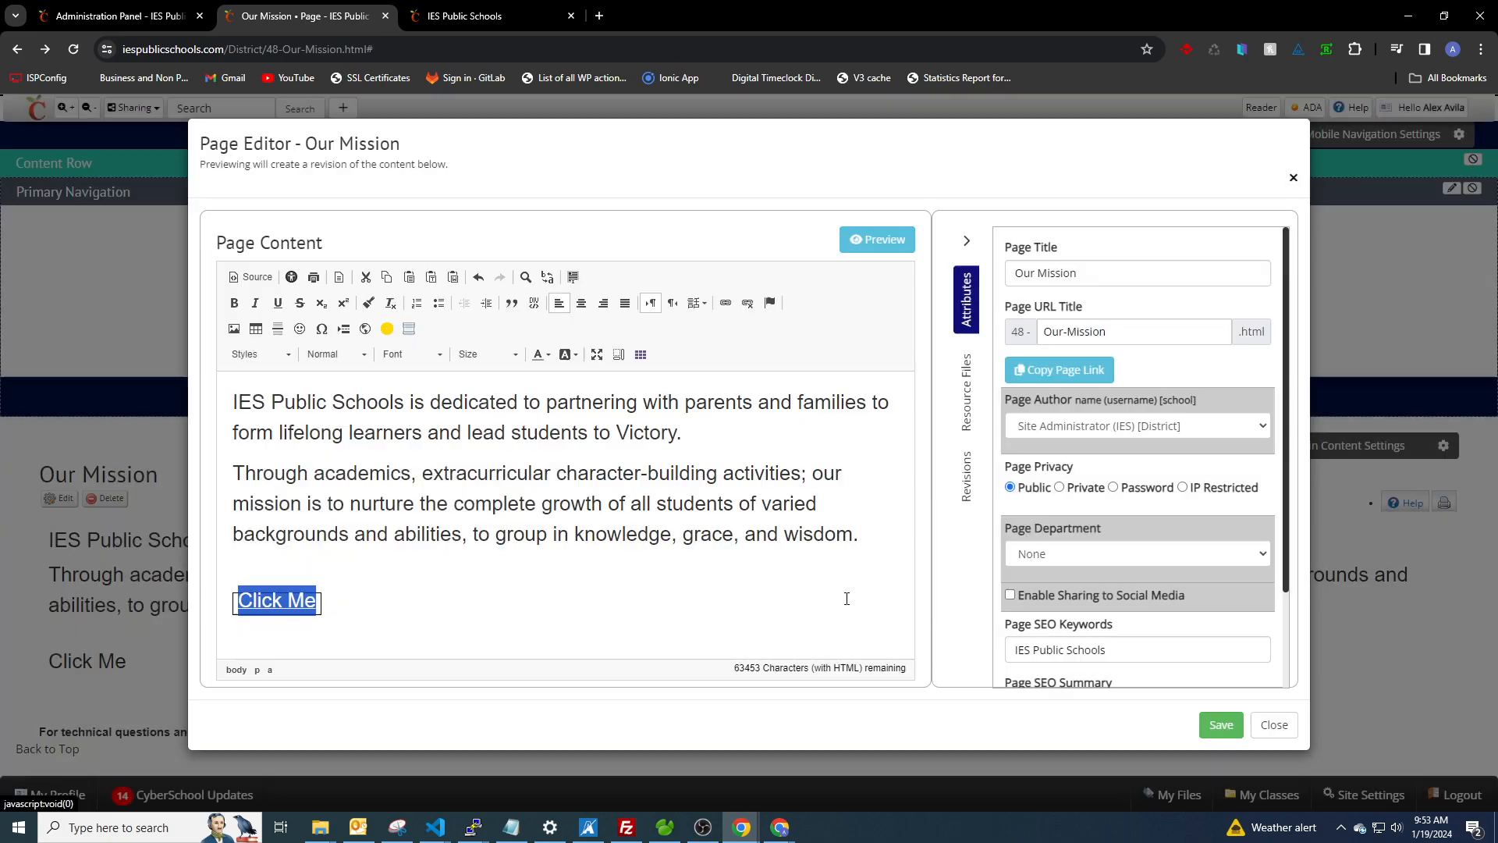
left_click(356, 599)
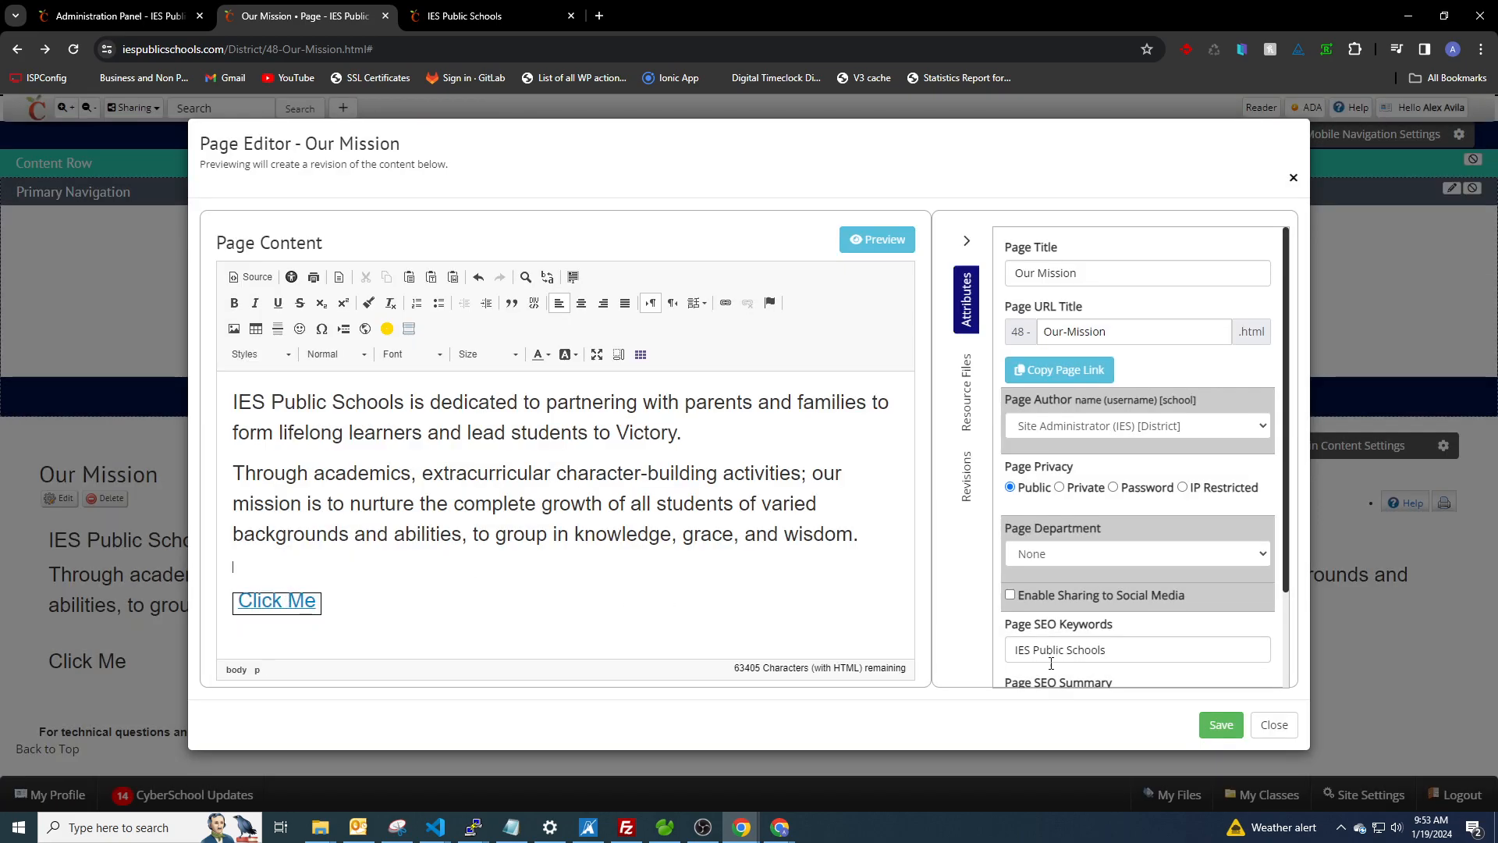
Step: Save the Our Mission page, test the popup with the styled Click Me link and close it
left_click(1222, 725)
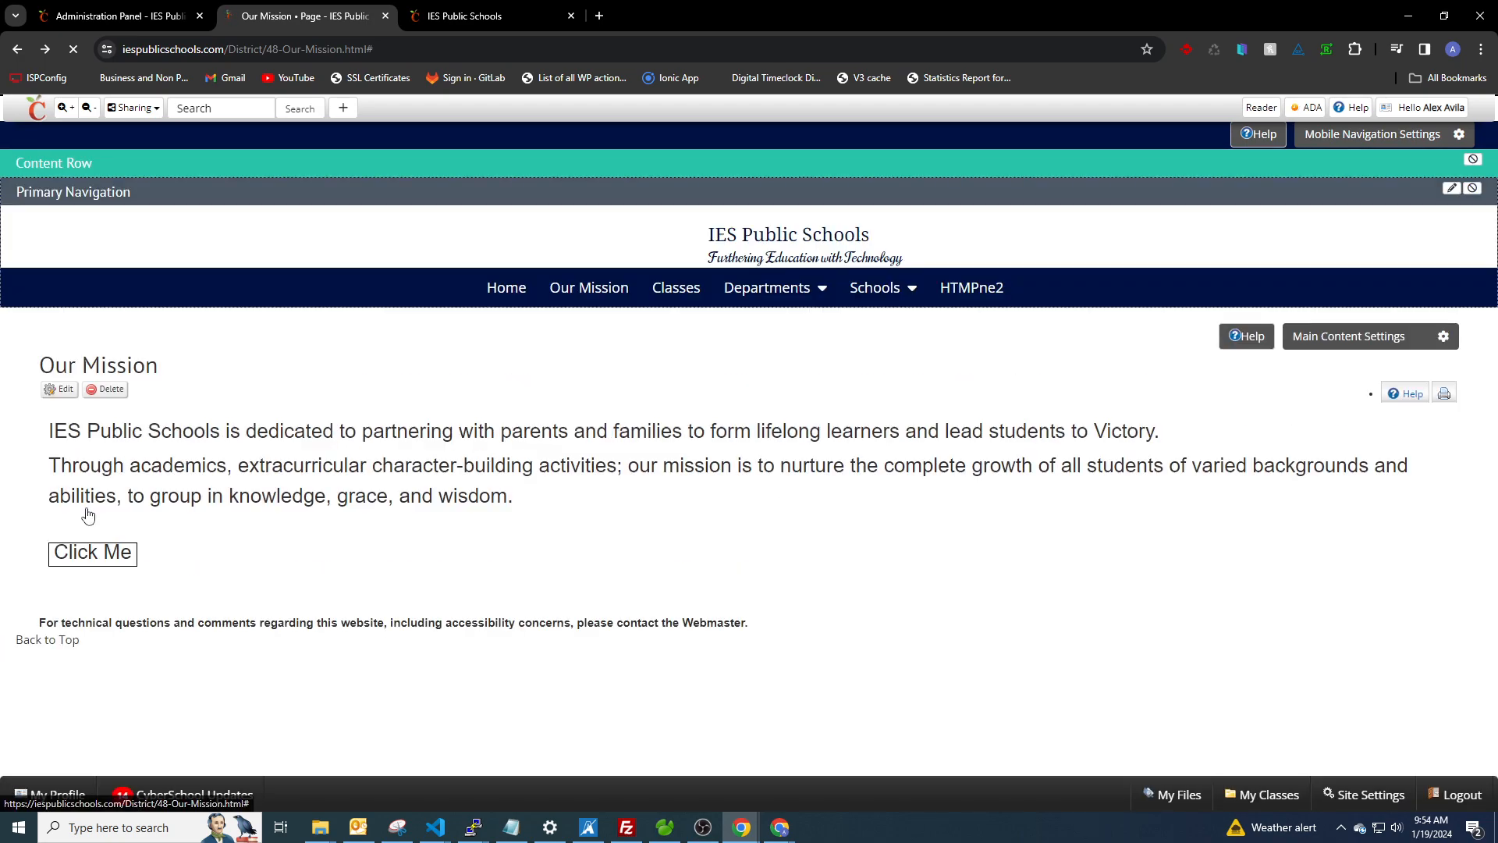
left_click(92, 662)
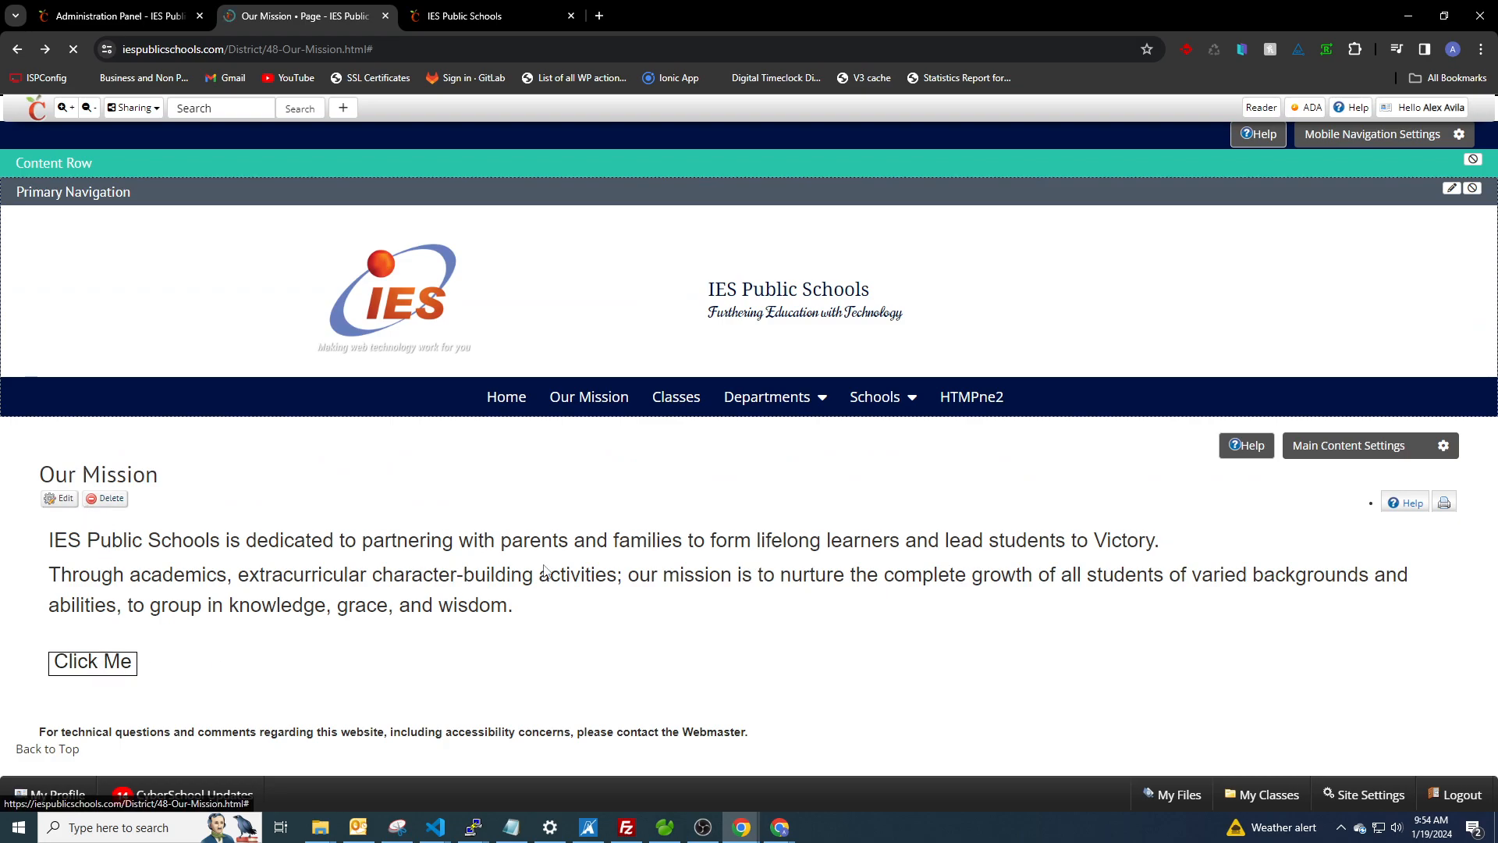
left_click(946, 226)
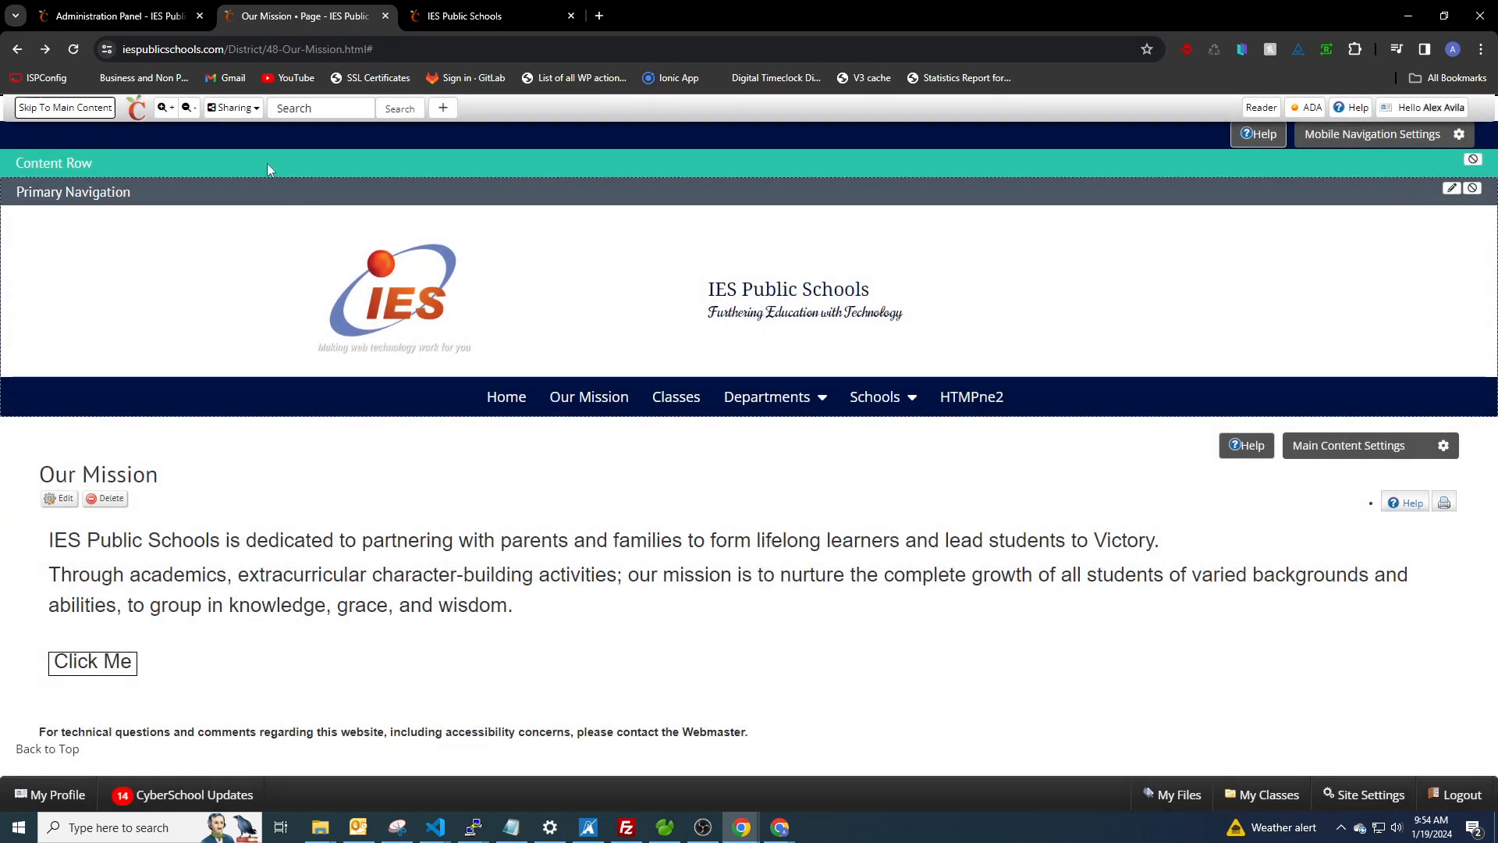
Step: In the Administration Panel, set the site popup's trigger to Hover and its selector to .hoverbtn
left_click(121, 15)
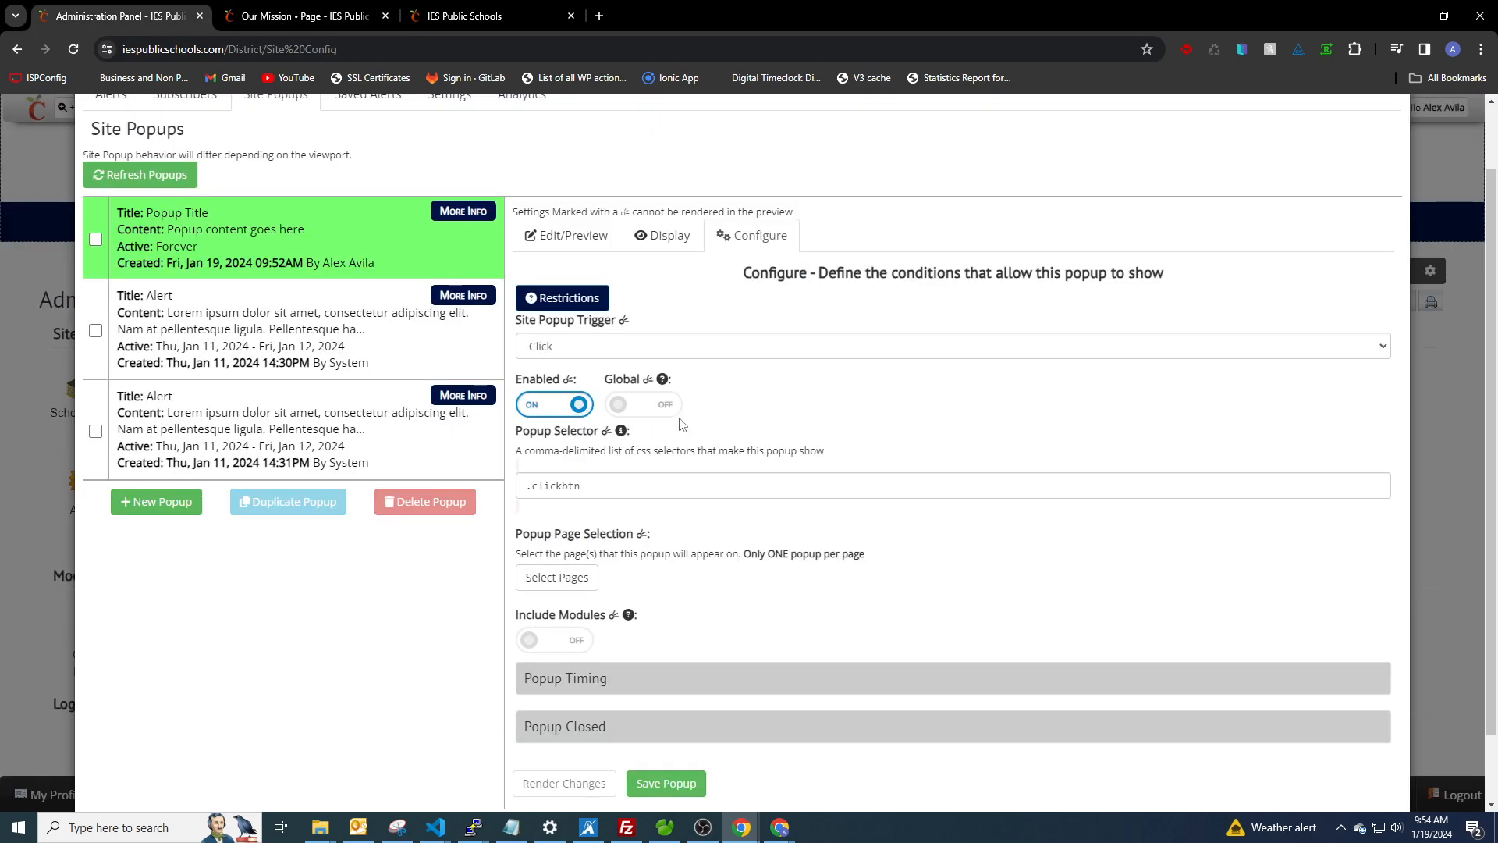
left_click(589, 355)
left_click(577, 400)
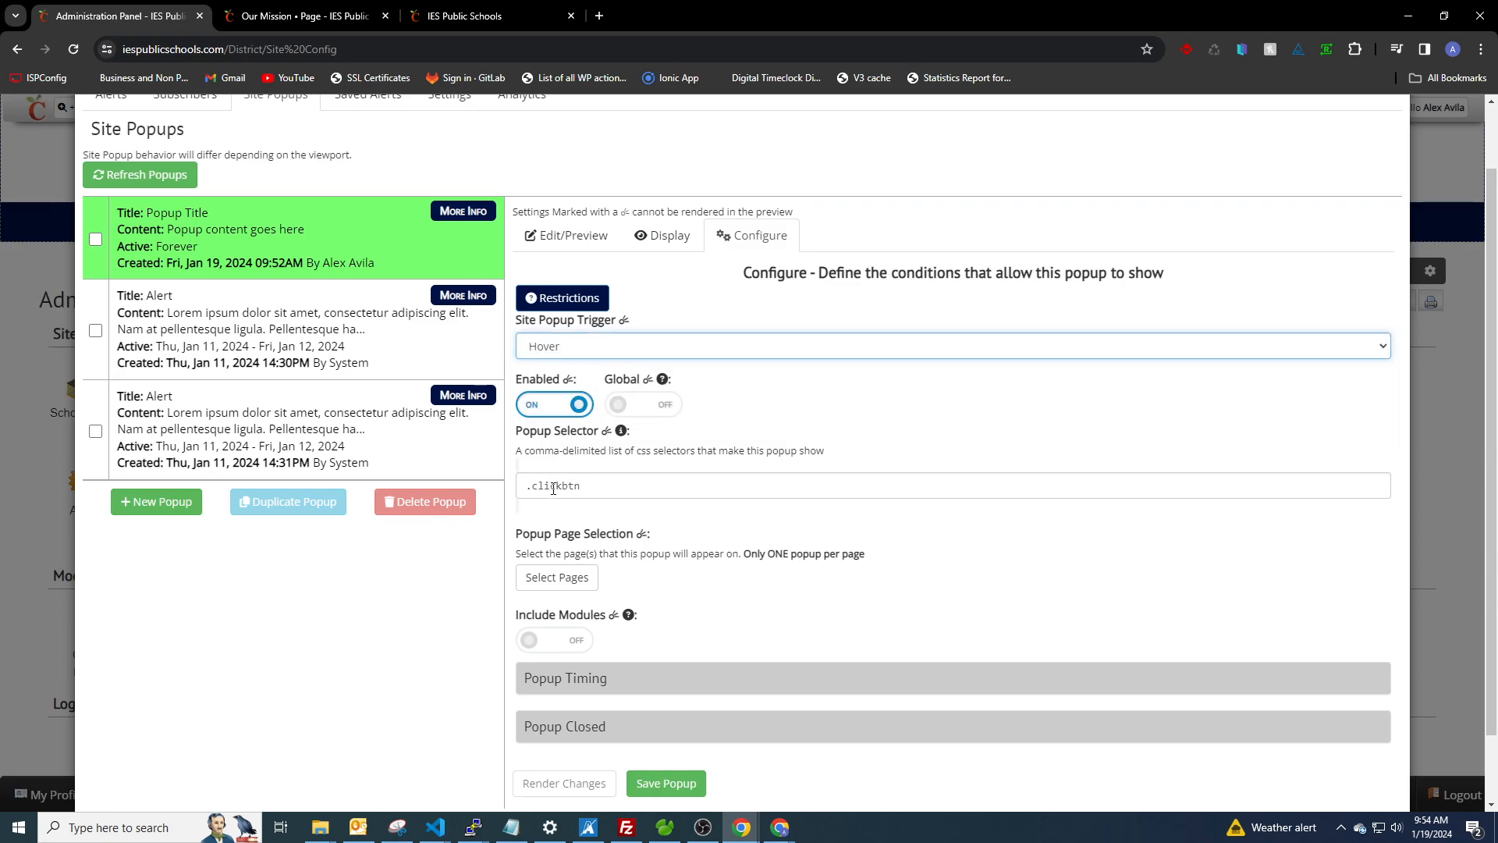
left_click_drag(563, 484, 537, 488)
type("hover")
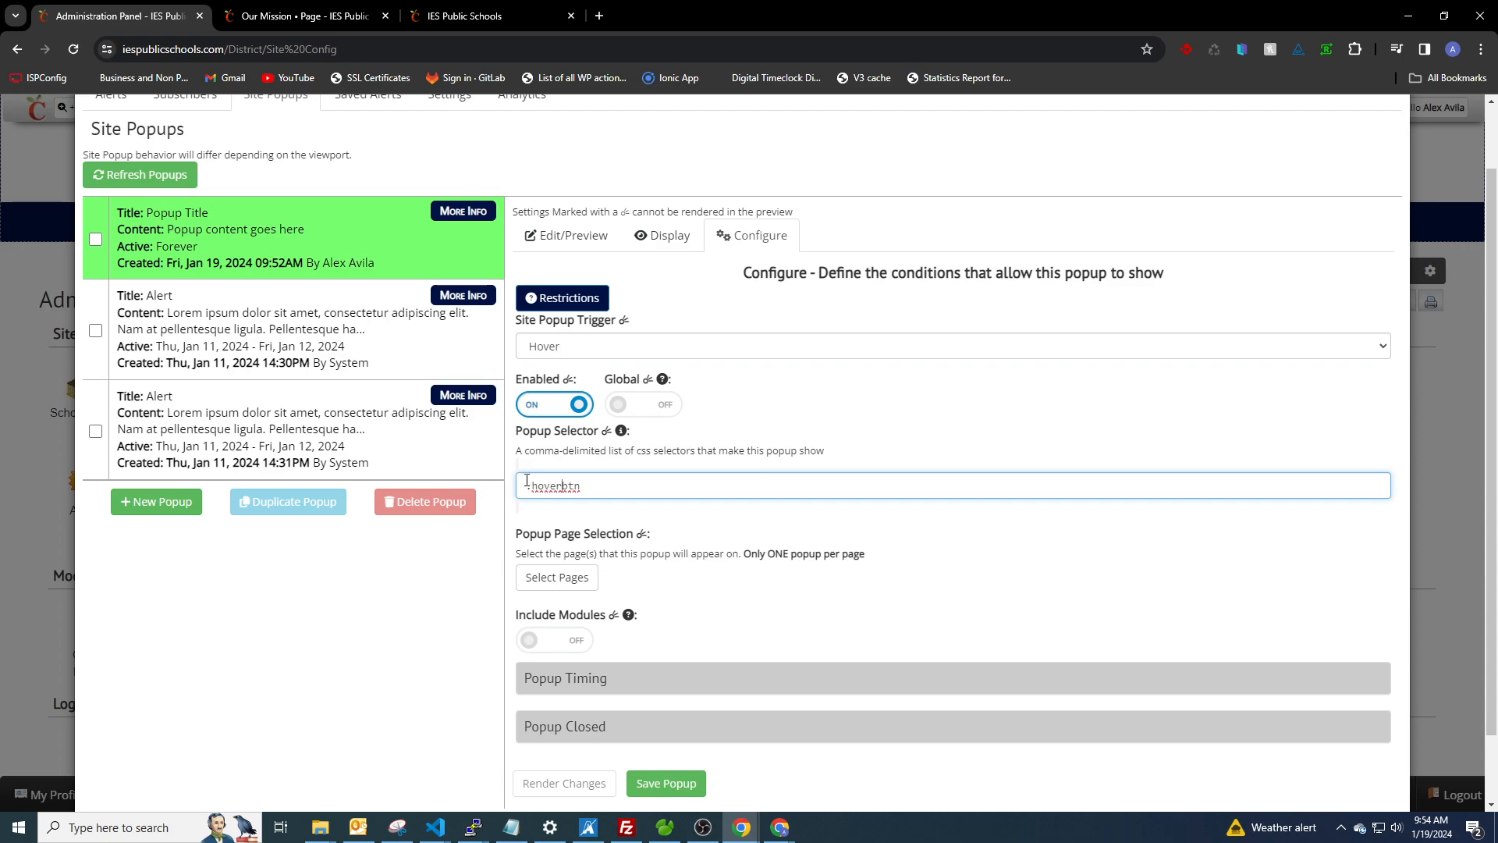
left_click_drag(533, 486, 642, 489)
Step: Open the Our Mission page for editing and change the Click Me link's display text to "Hover Over Me"
key("ctrl+Tab")
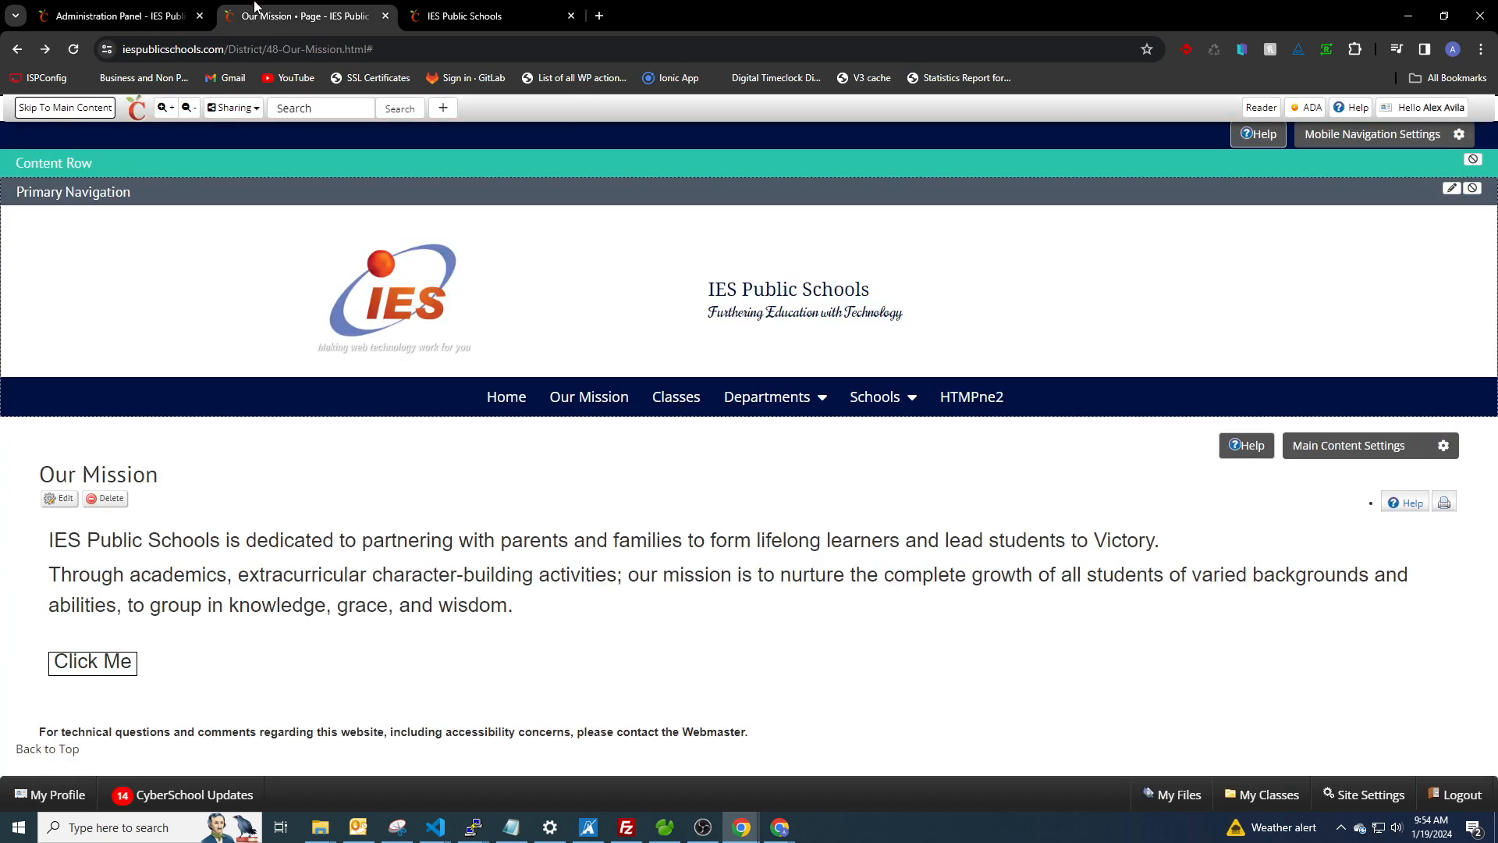
left_click(60, 498)
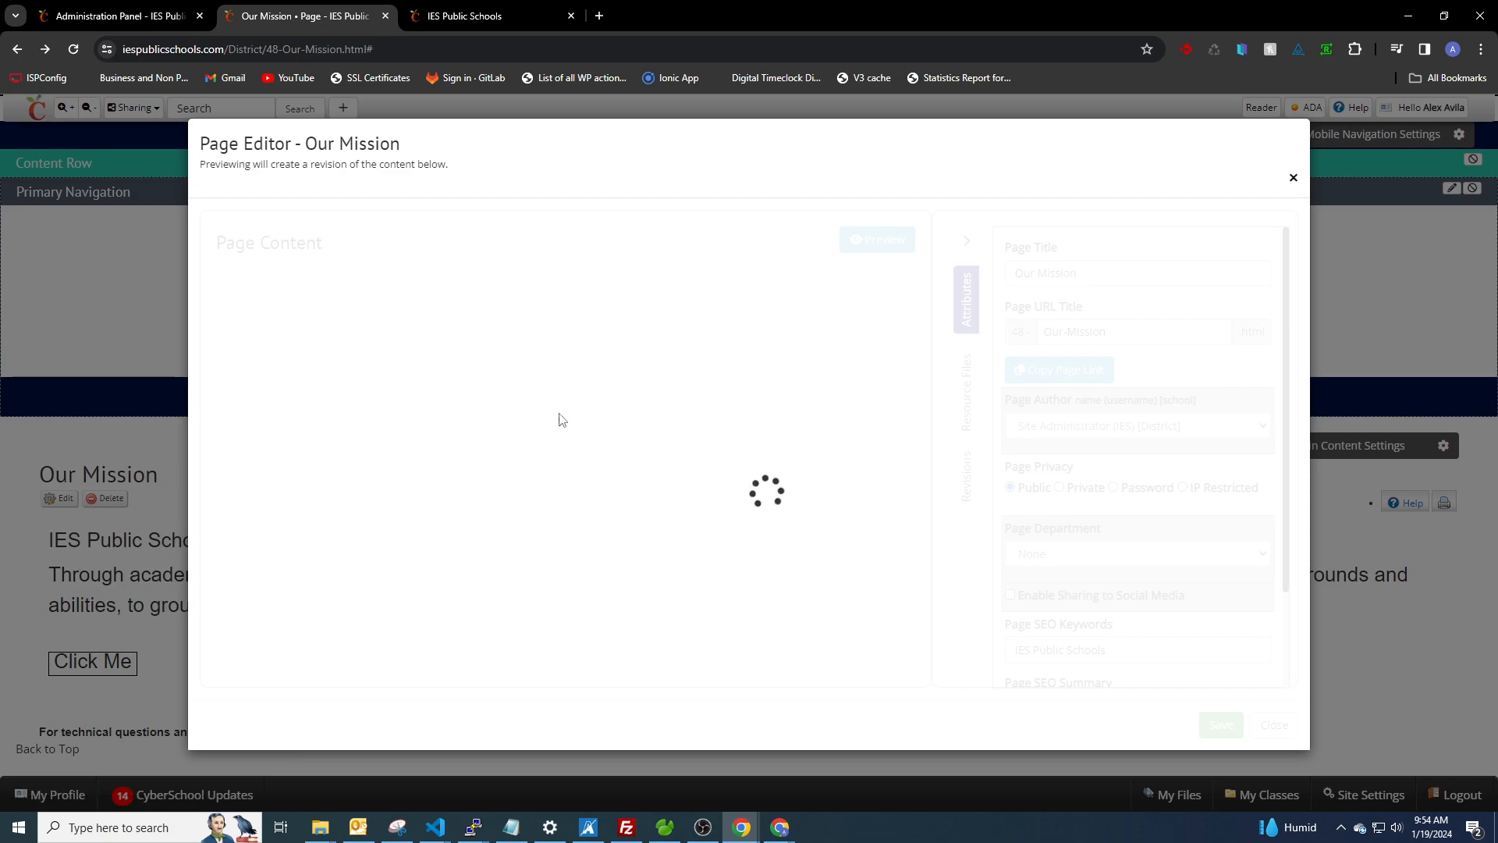
double_click(284, 601)
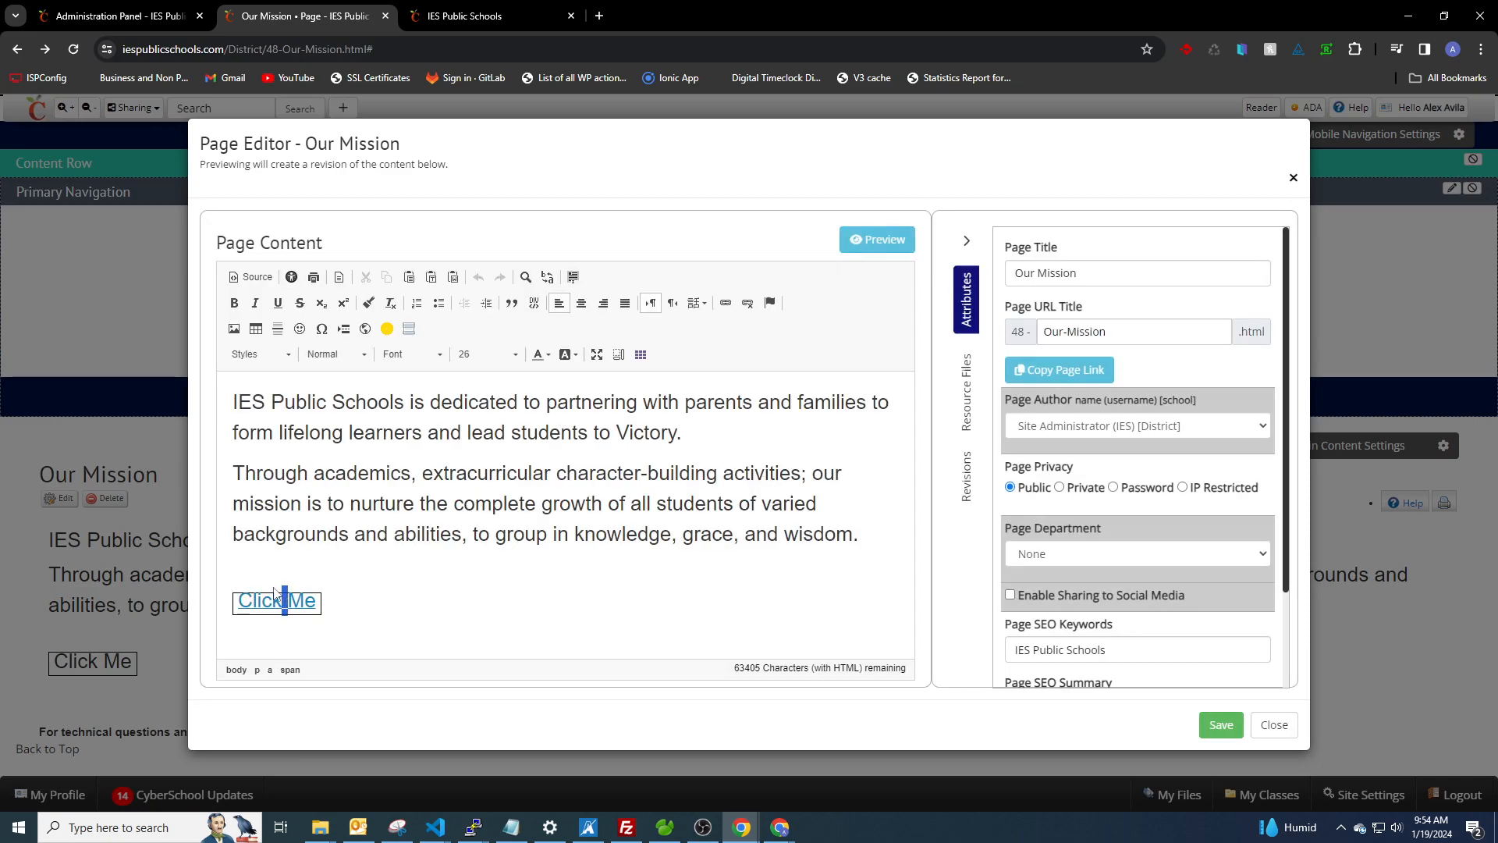
double_click(262, 601)
left_click_drag(602, 414, 561, 413)
type("Hover Over Me")
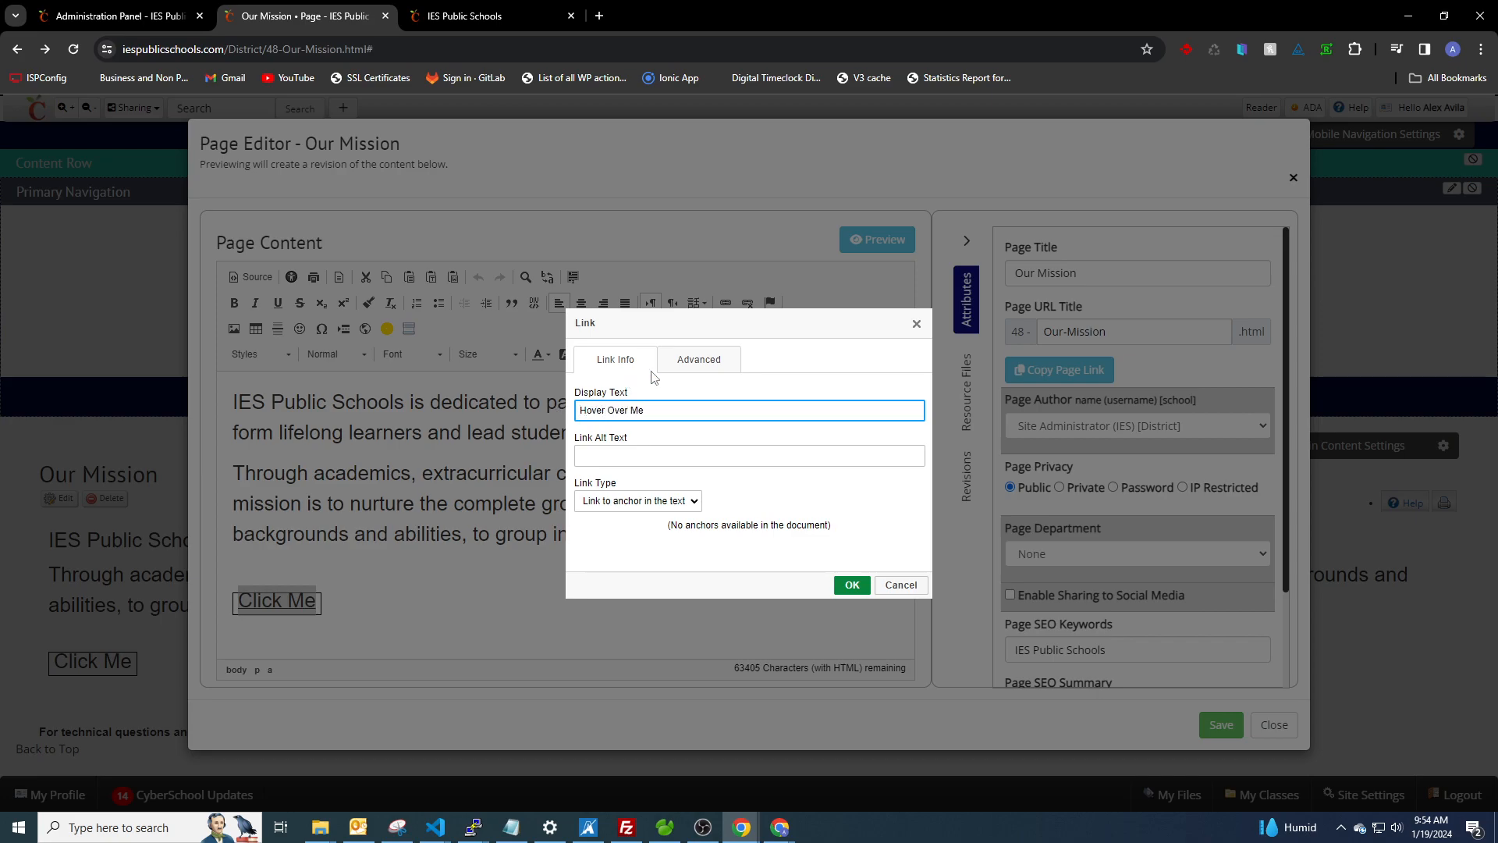
Step: Set the link's stylesheet class to hoverbtn, apply it and save the Our Mission page
left_click(698, 359)
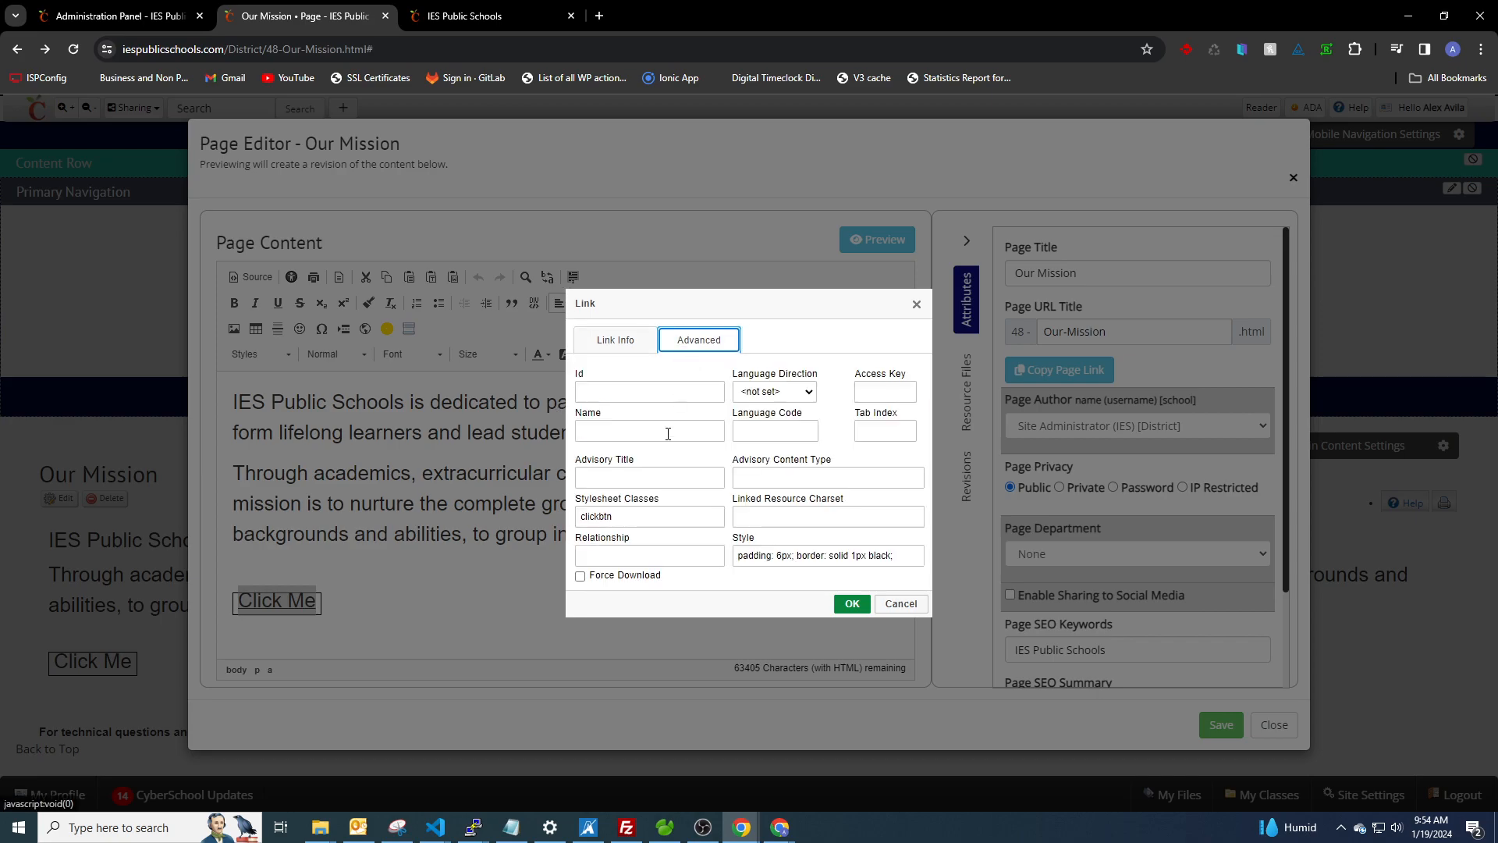
left_click(598, 516)
type("hoverbtn")
left_click(852, 603)
left_click(1220, 724)
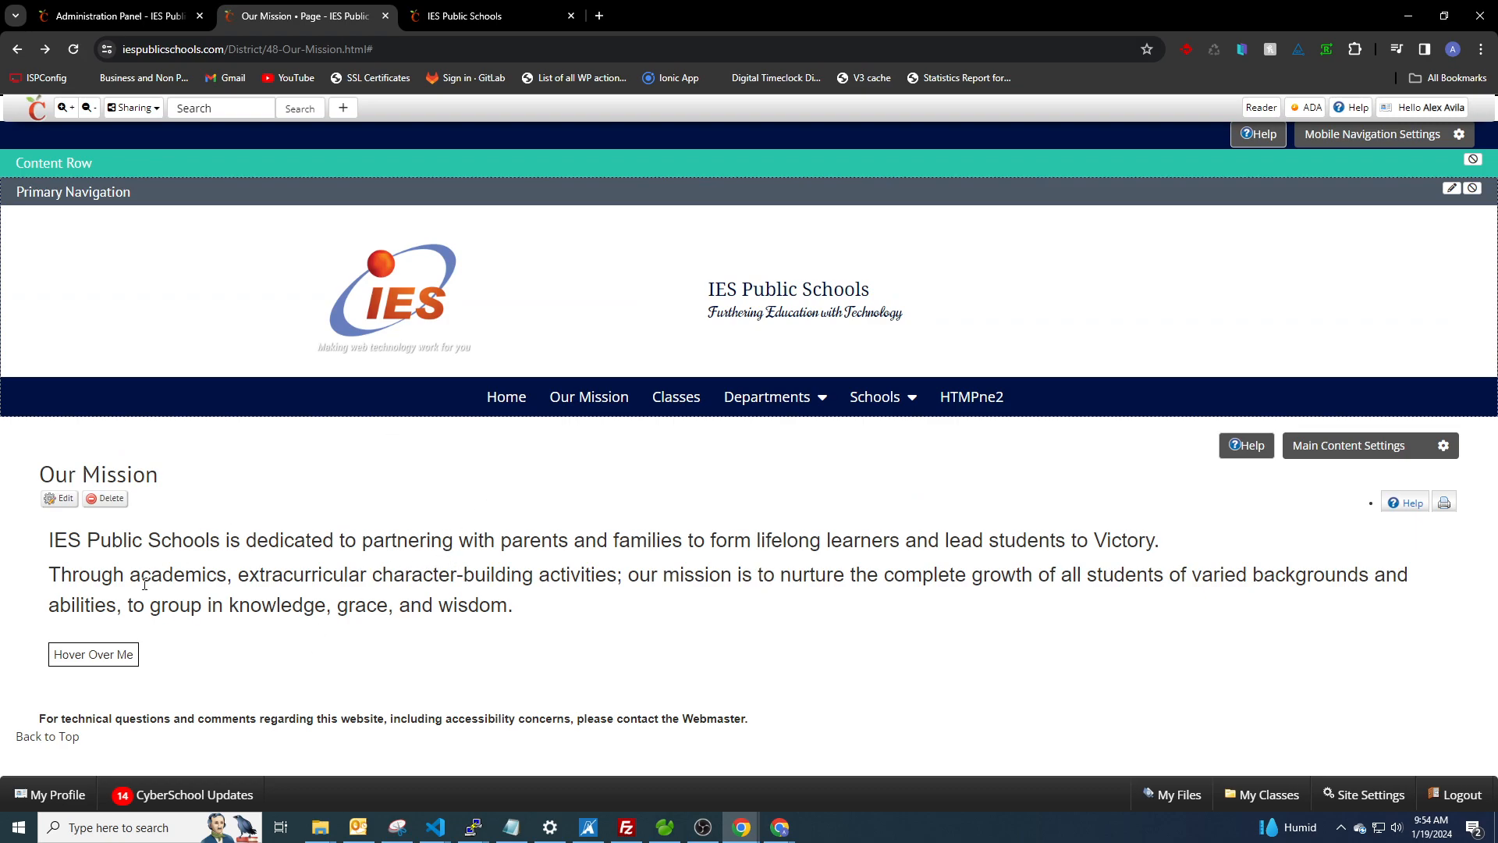
Step: Save the popup settings, then reload Our Mission and test the Hover trigger twice with the Hover Over Me link, closing the popup each time
left_click(117, 16)
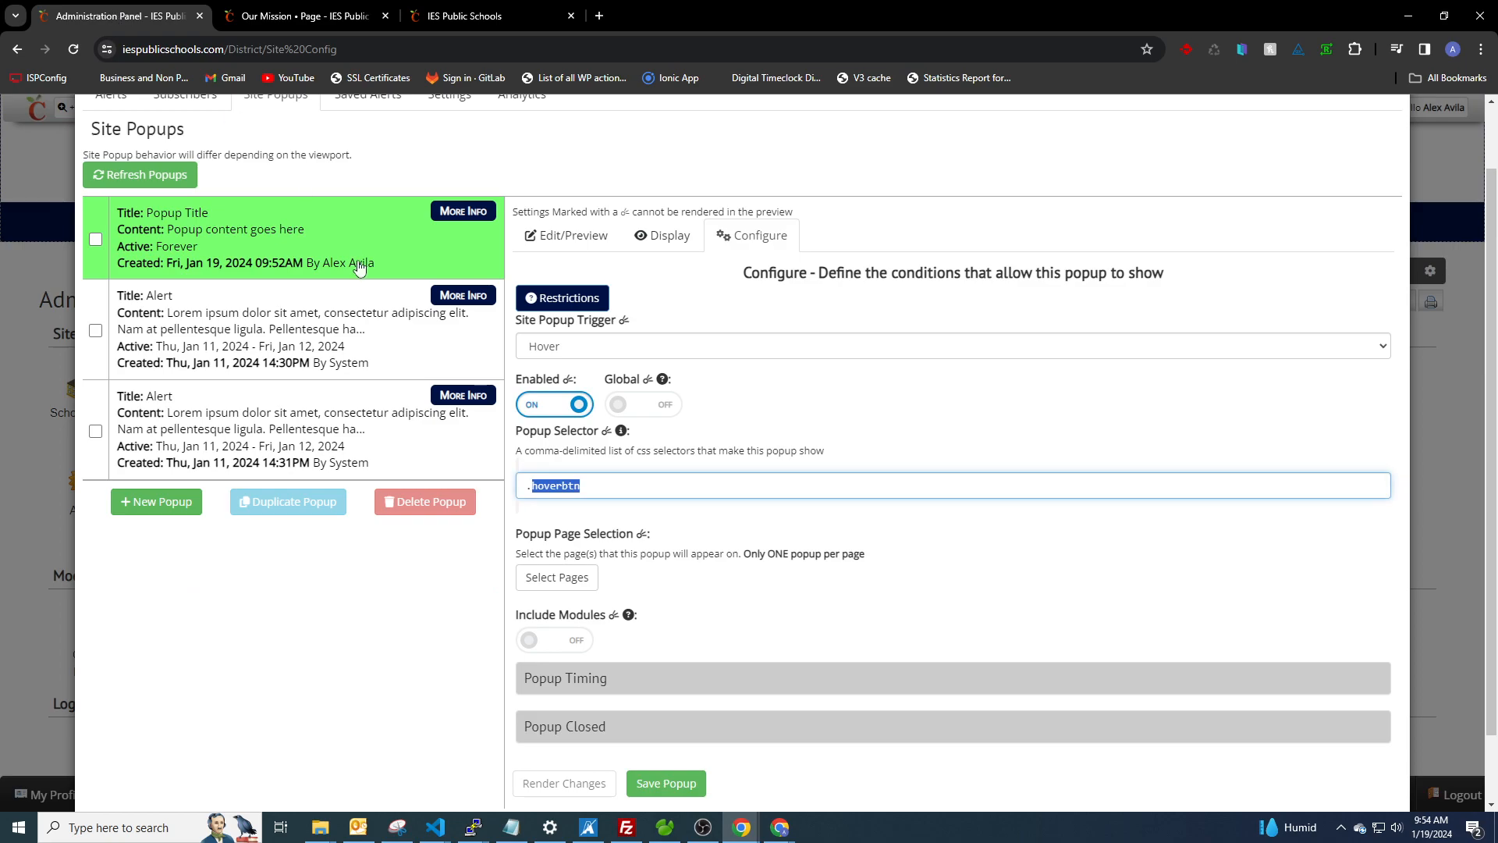
left_click(679, 781)
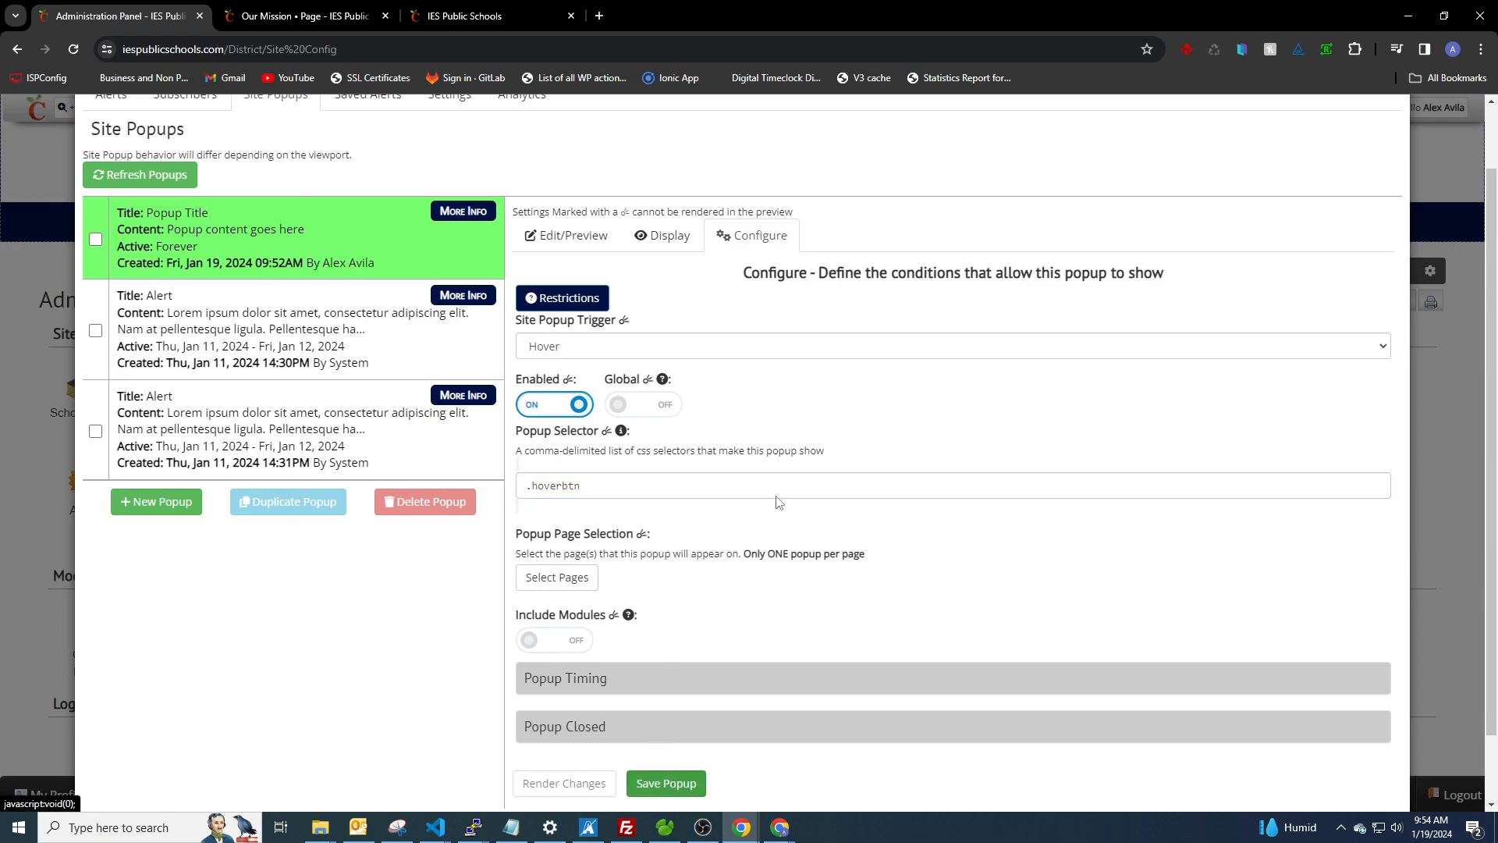
left_click(230, 17)
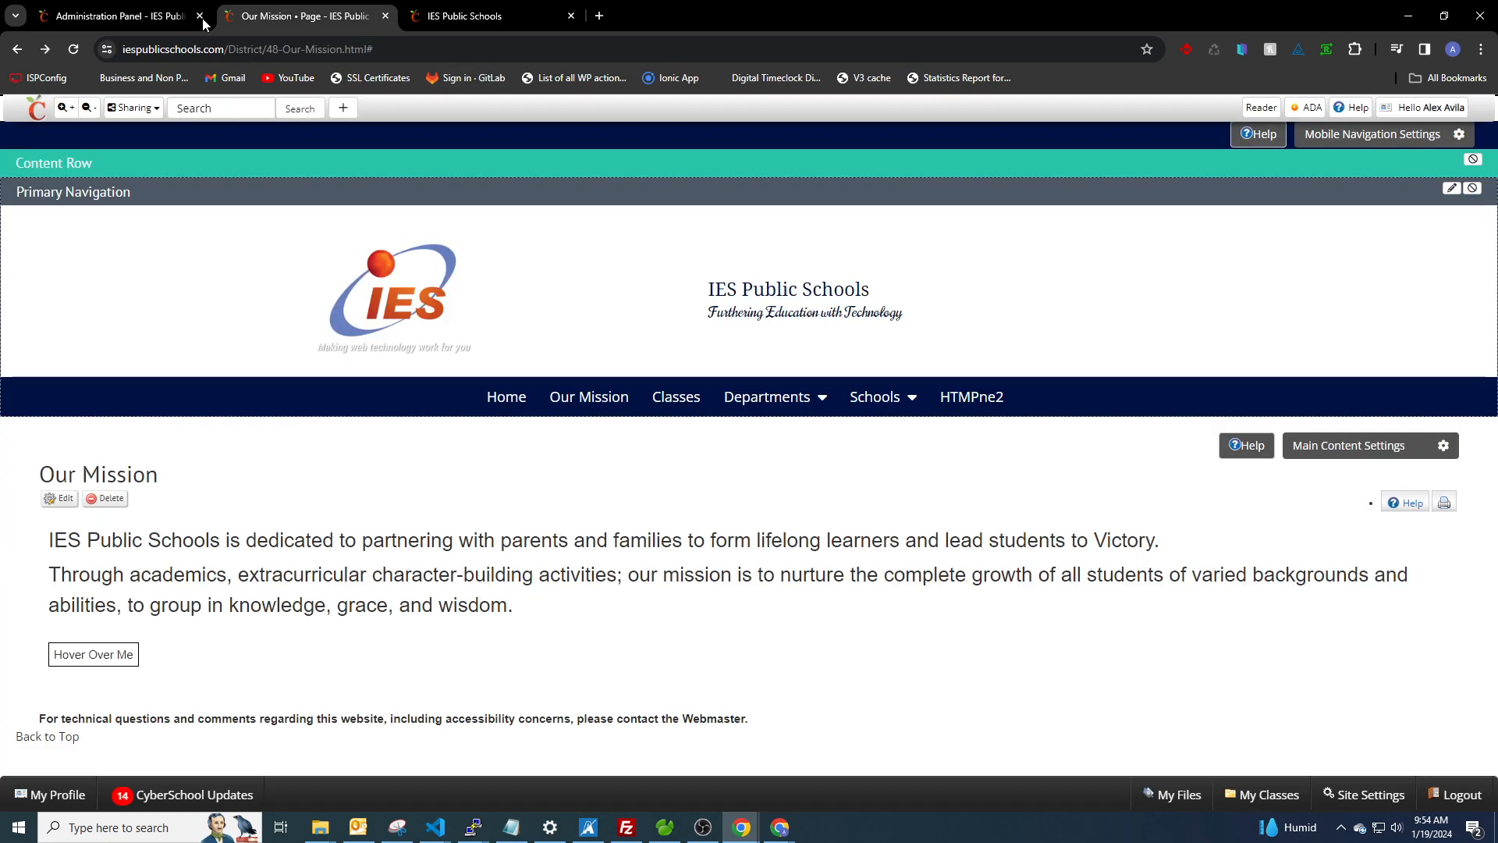
left_click(74, 49)
mouse_move(94, 651)
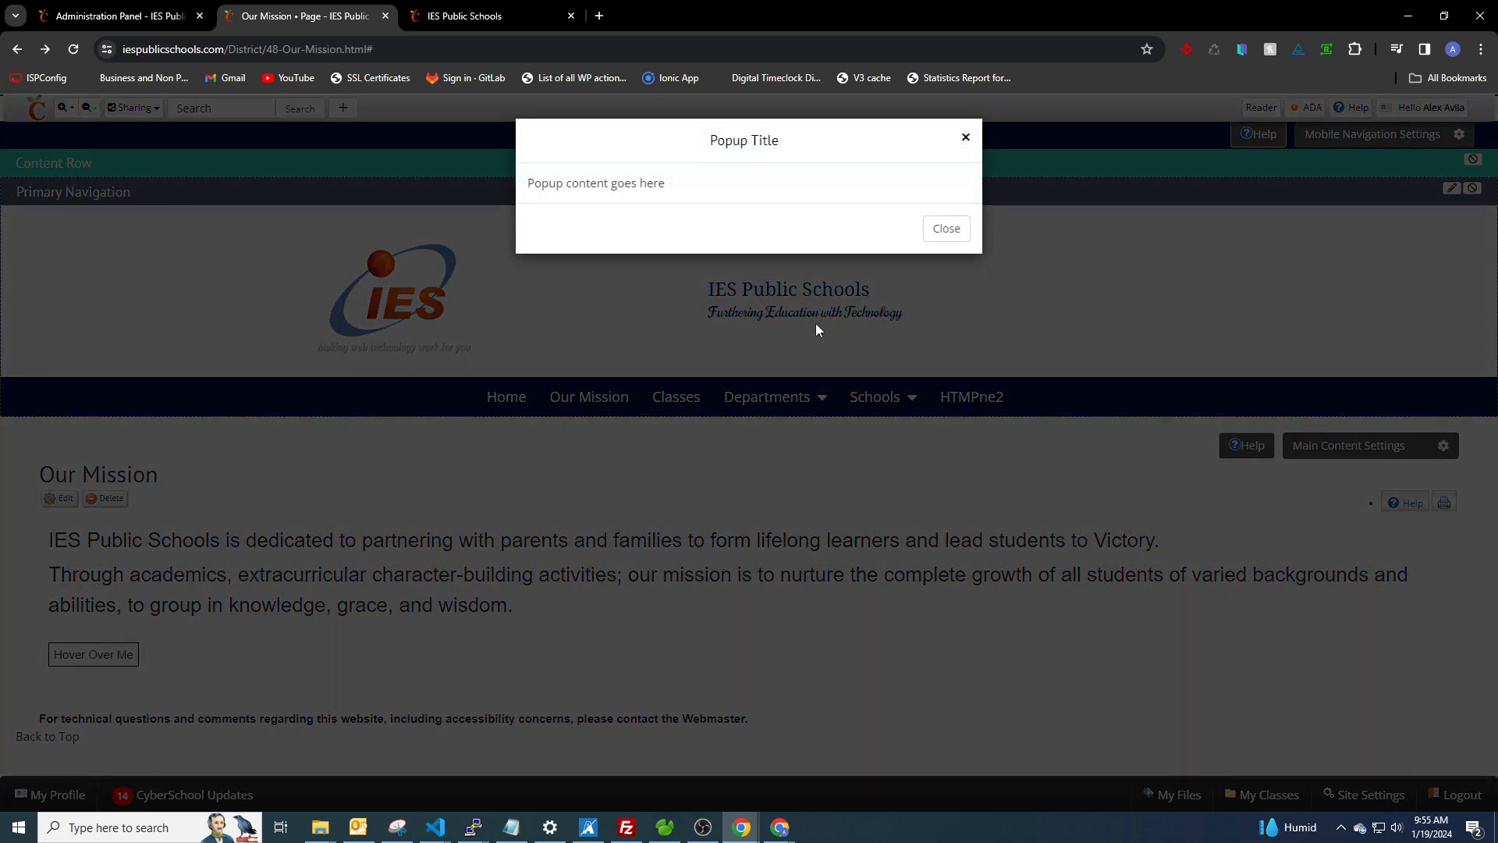
left_click(947, 229)
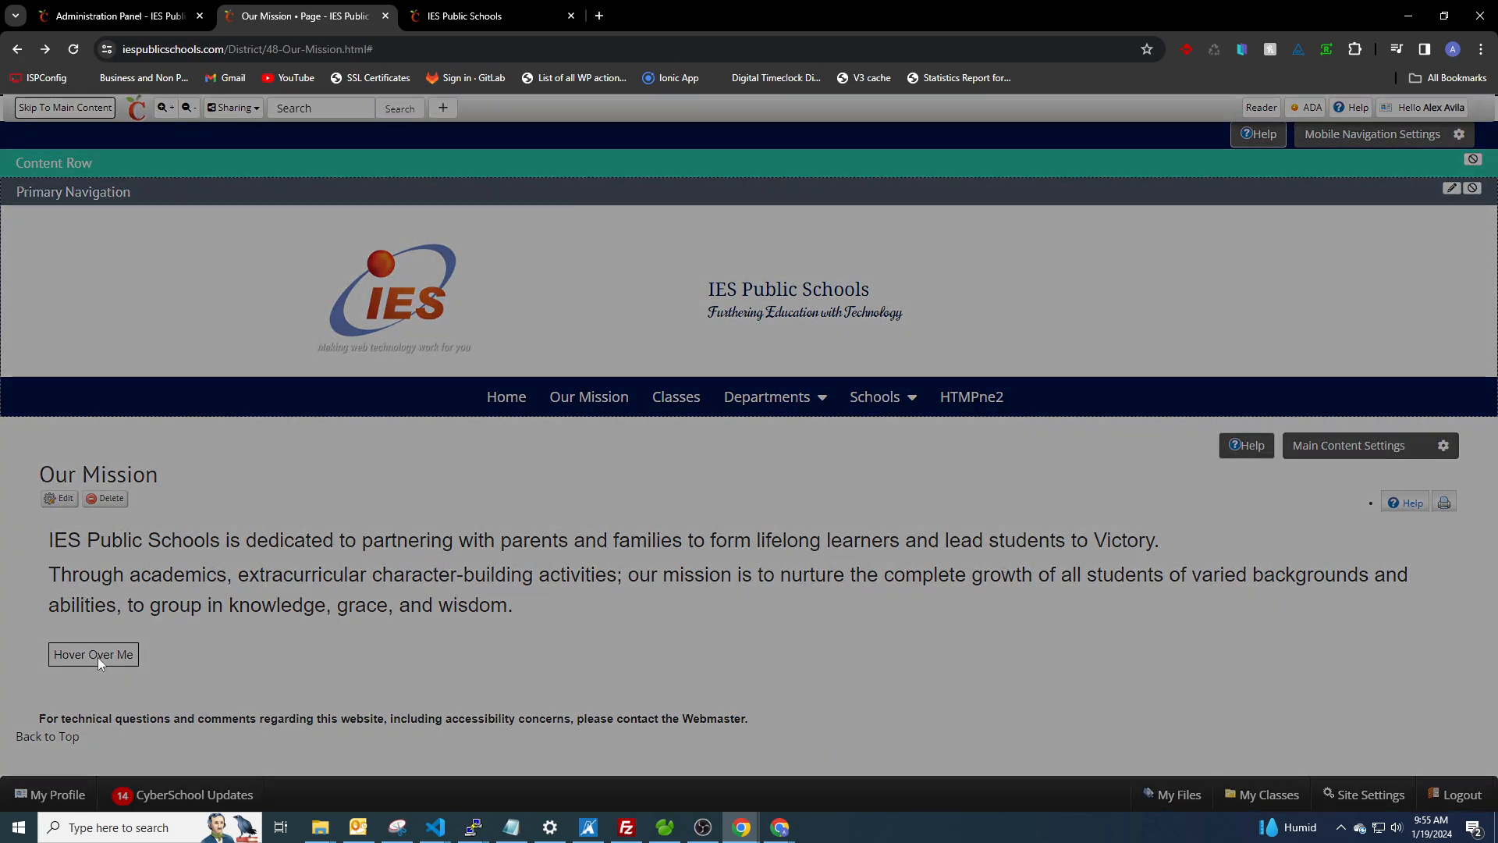
mouse_move(99, 662)
left_click(946, 230)
Step: Return to the Administration Panel and replace the popup selector with body
left_click(178, 19)
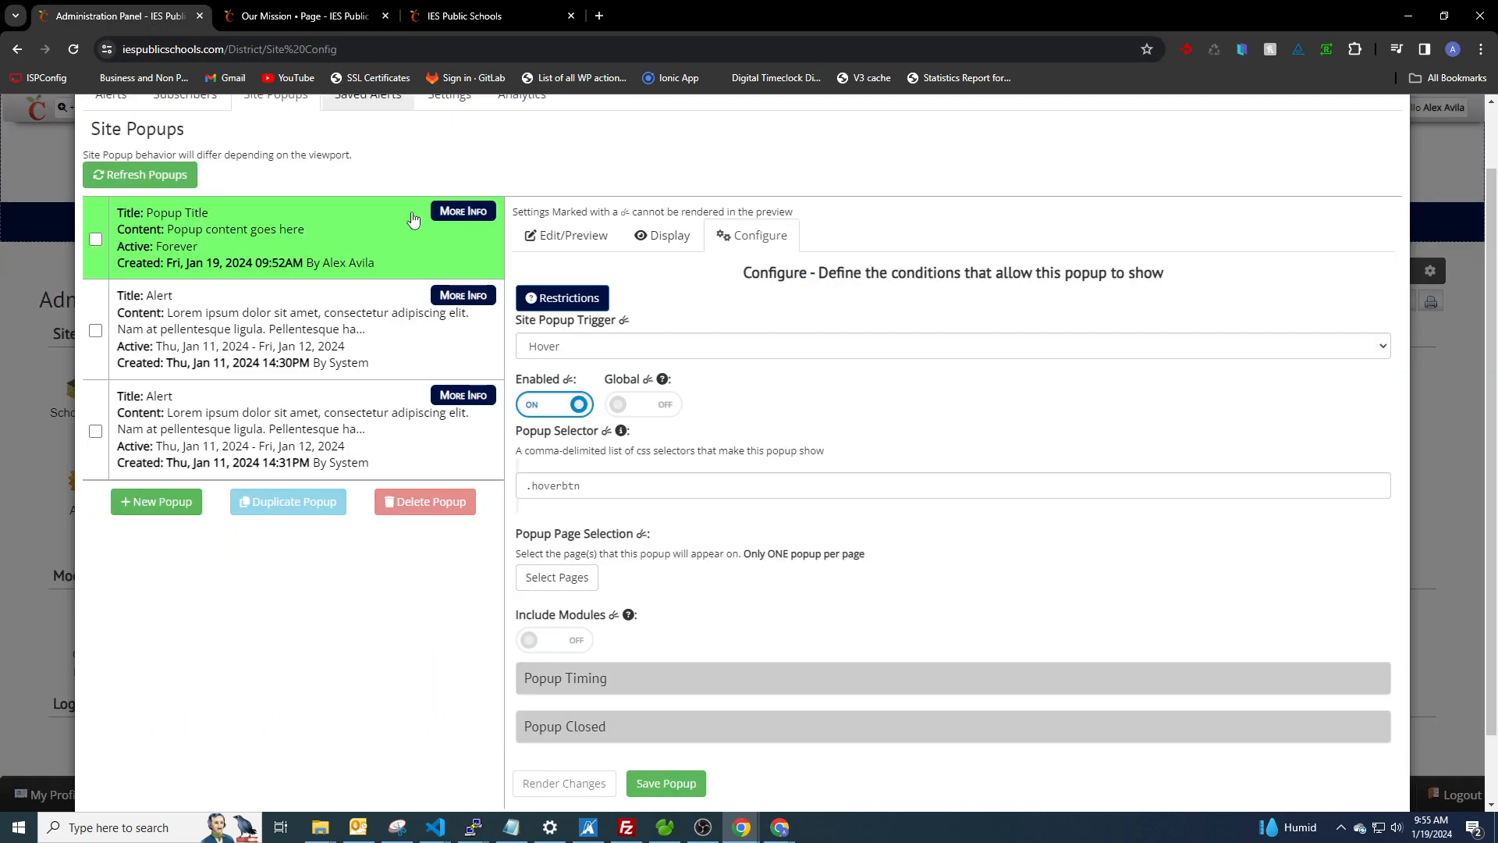
triple_click(617, 477)
type("body")
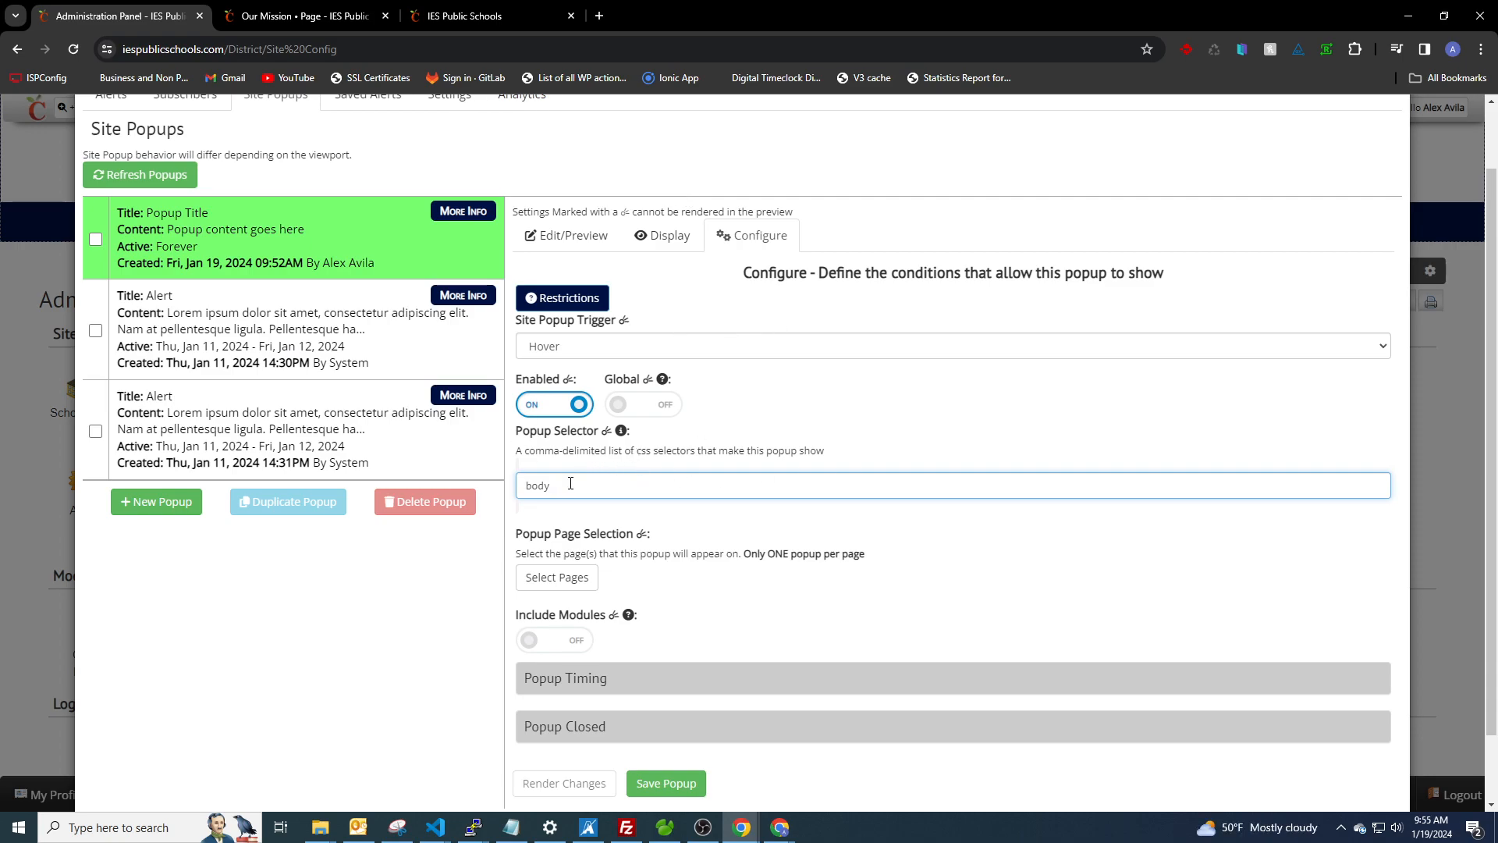
Step: Set the site popup's trigger to Scroll and save the popup
left_click(627, 348)
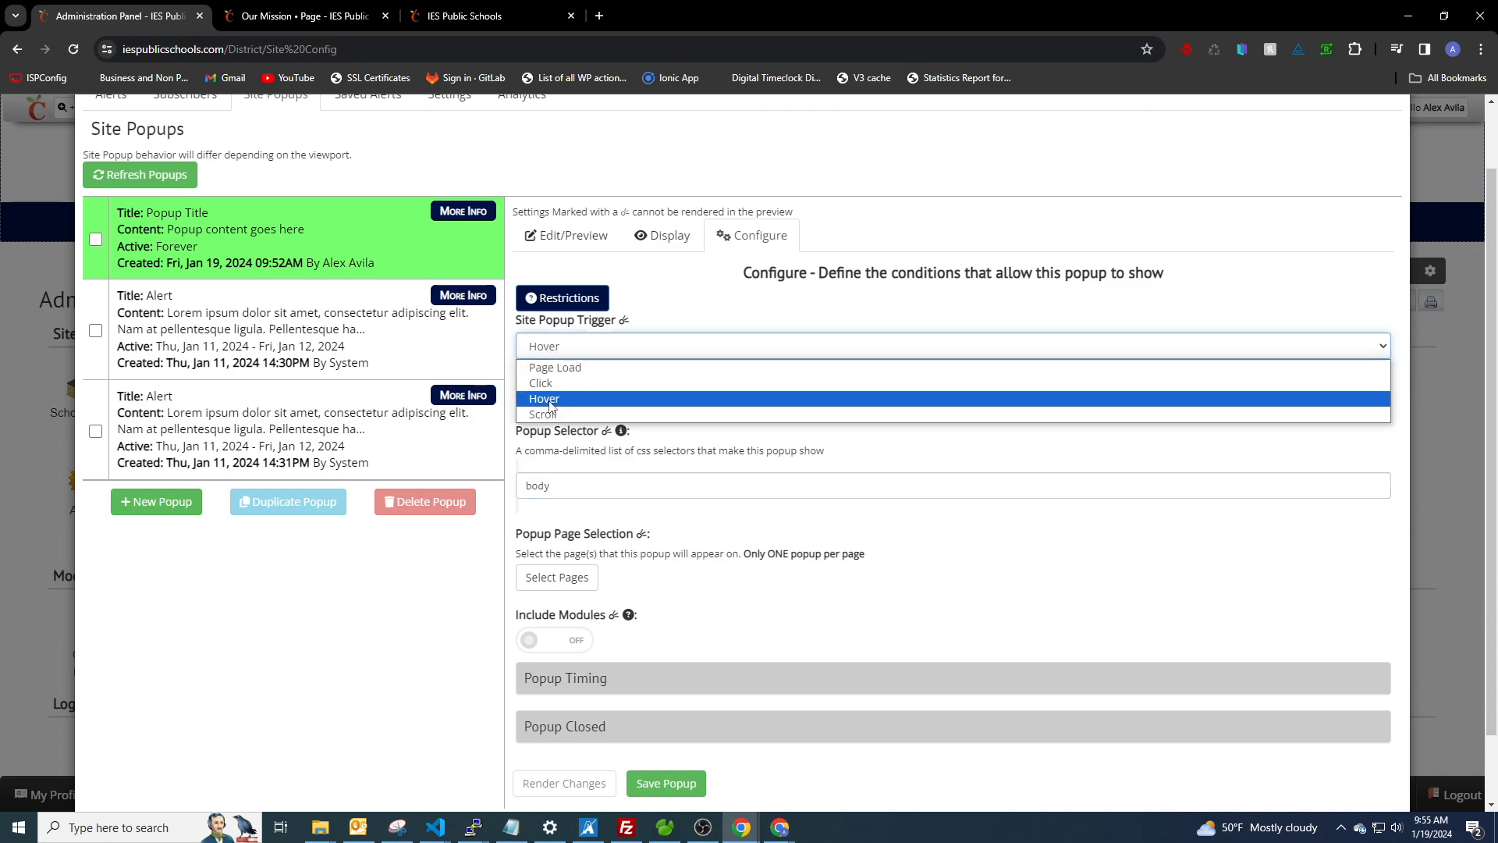
left_click(554, 390)
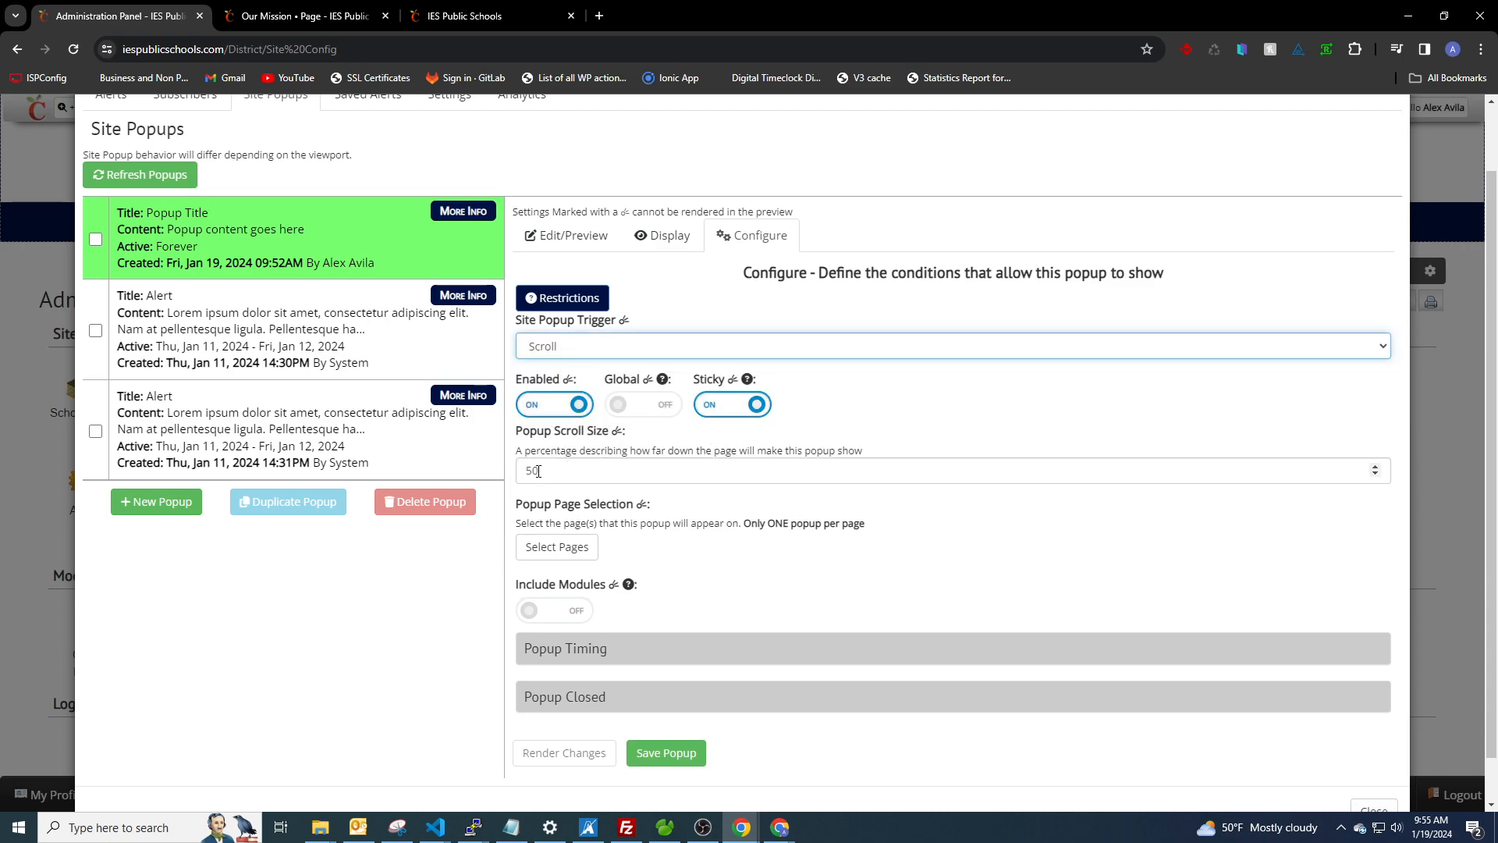
left_click(666, 752)
Step: Open the site's Home page, scroll down to test the Scroll-triggered popup and close it
left_click(291, 17)
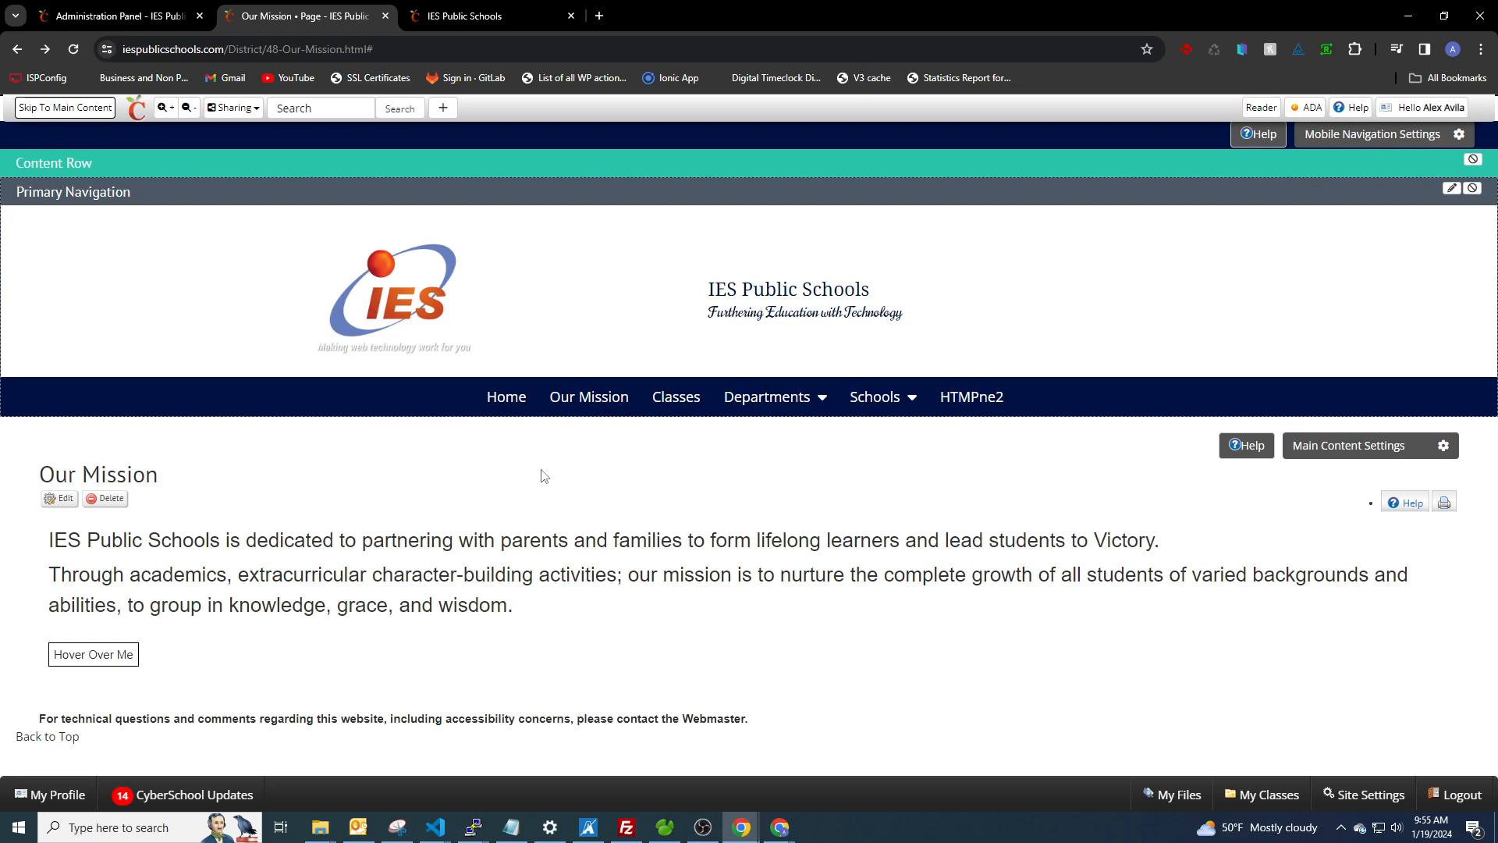
left_click(503, 396)
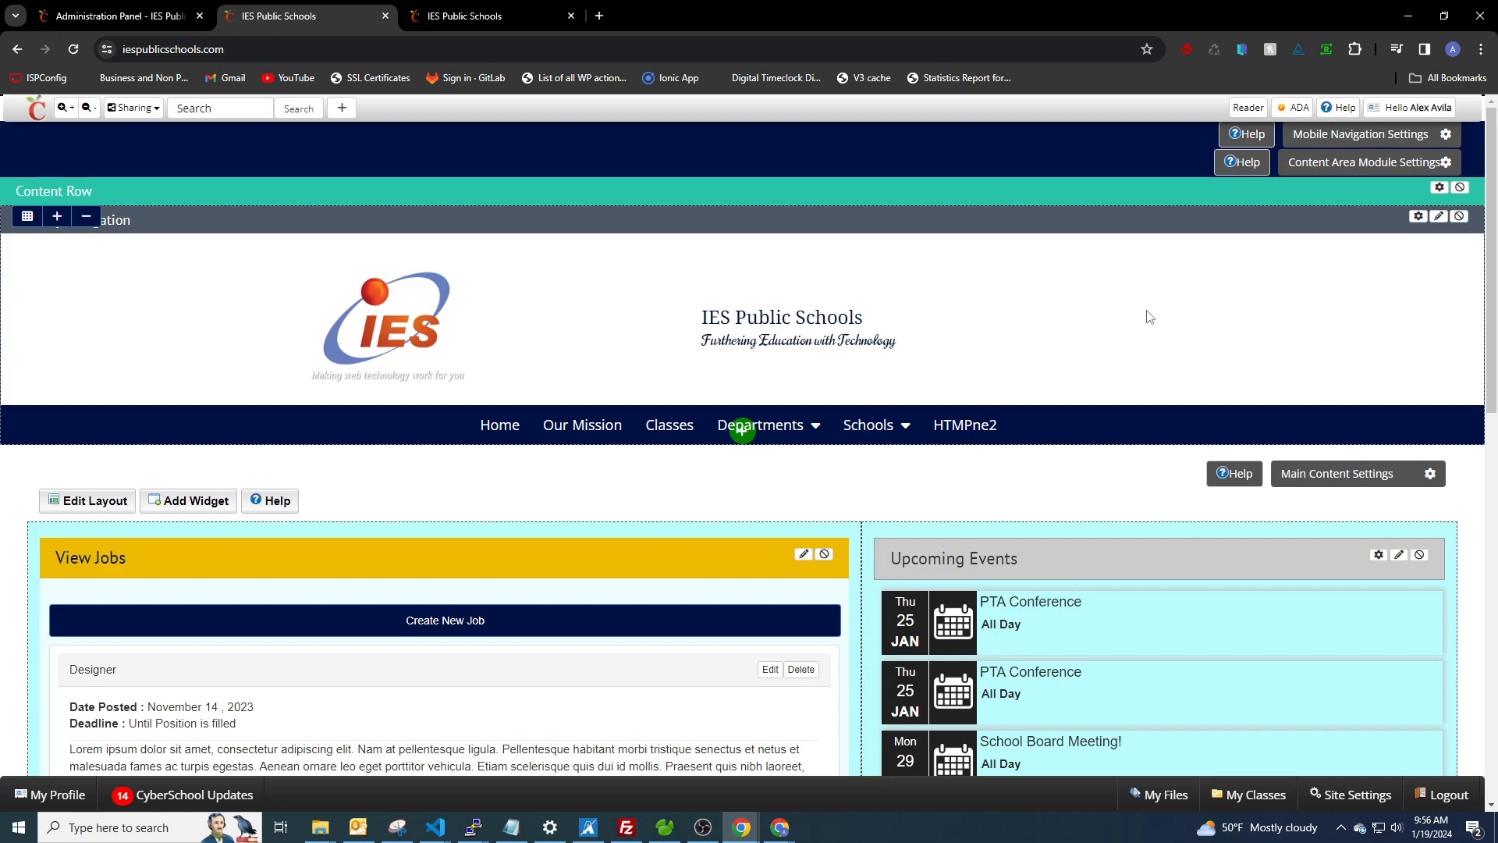
scroll(1151, 317, "down", 1)
scroll(1150, 316, "down", 3)
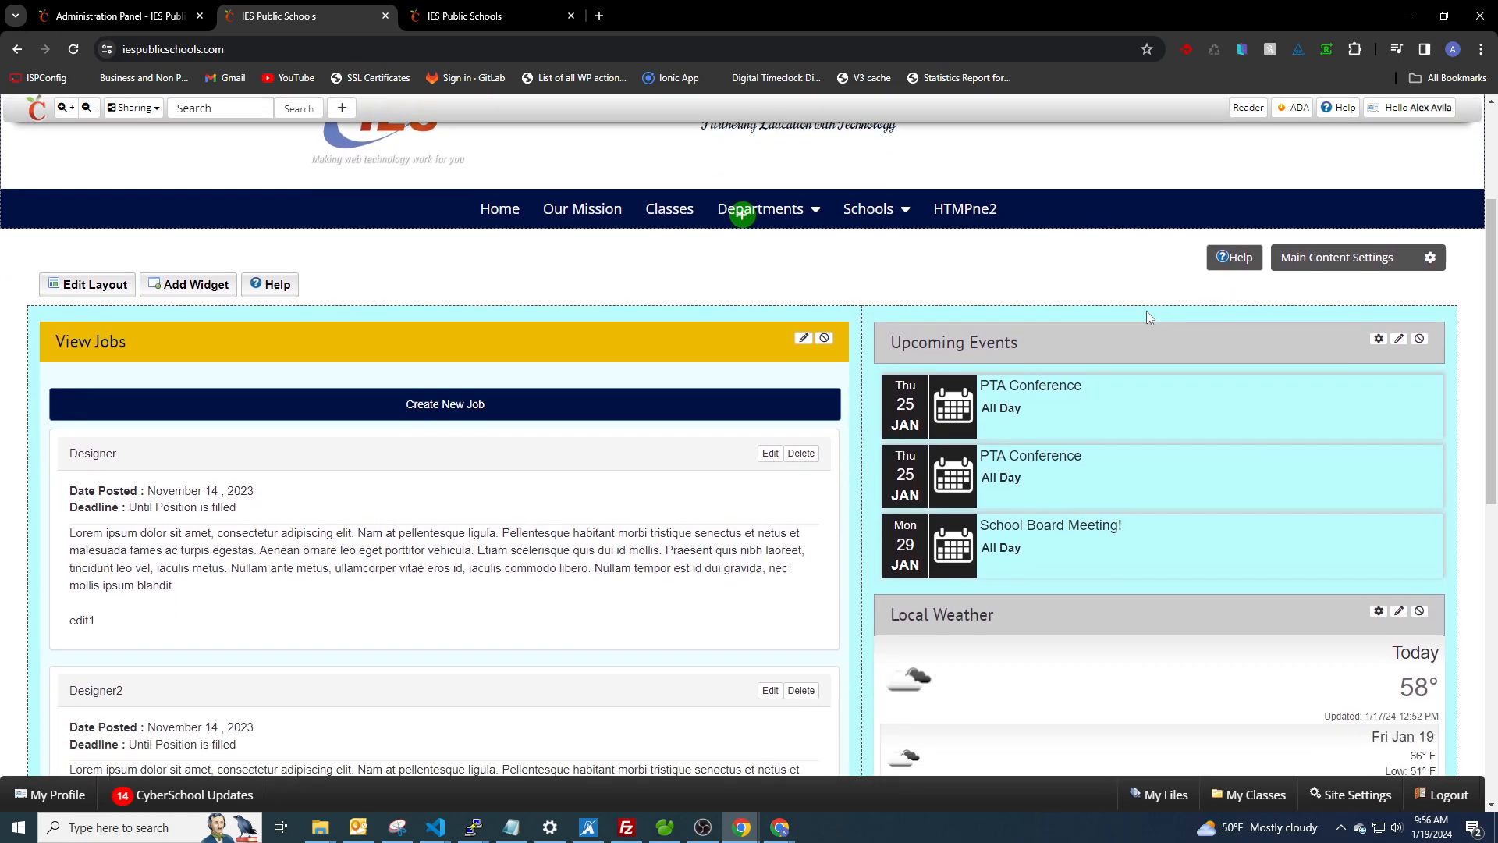
scroll(1148, 318, "down", 1)
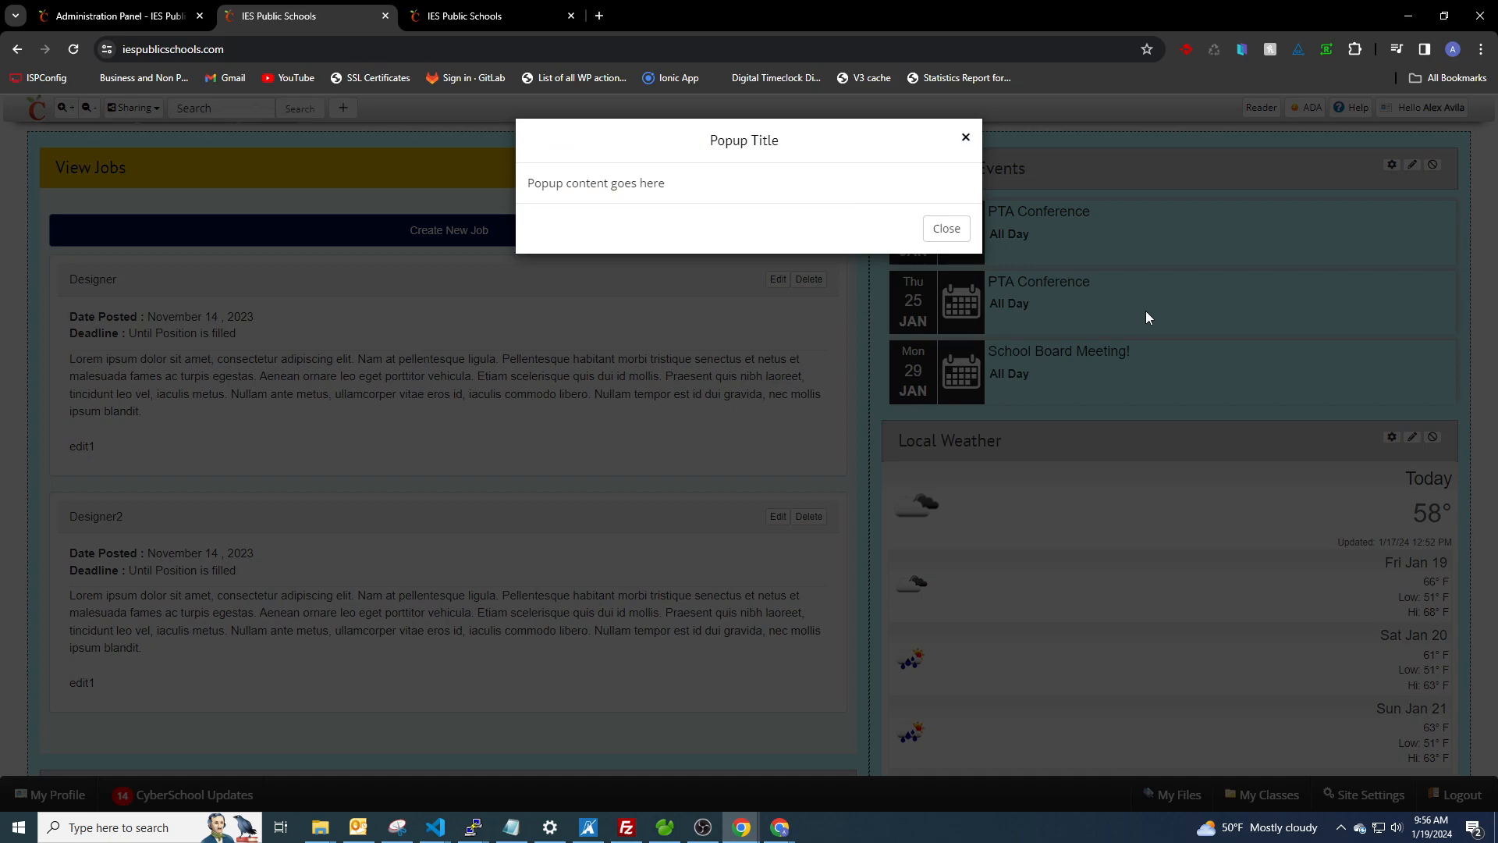
left_click(953, 237)
Step: Repeat the Scroll trigger test on the Home page by moving up and down the page, closing the popup each time
scroll(1197, 384, "down", 5)
scroll(1213, 396, "up", 12)
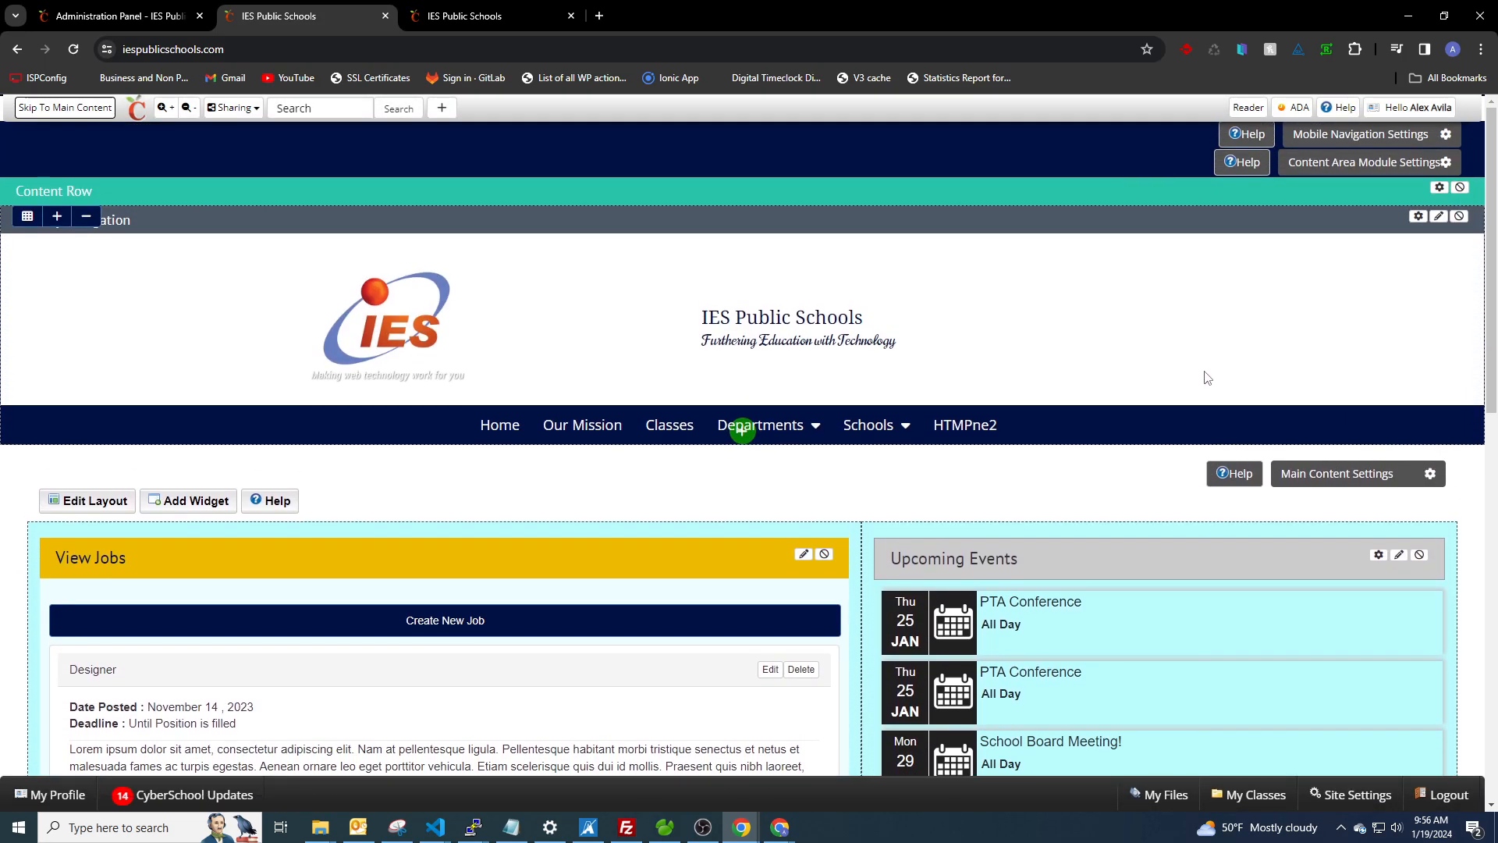
scroll(1207, 378, "down", 5)
left_click(1098, 344)
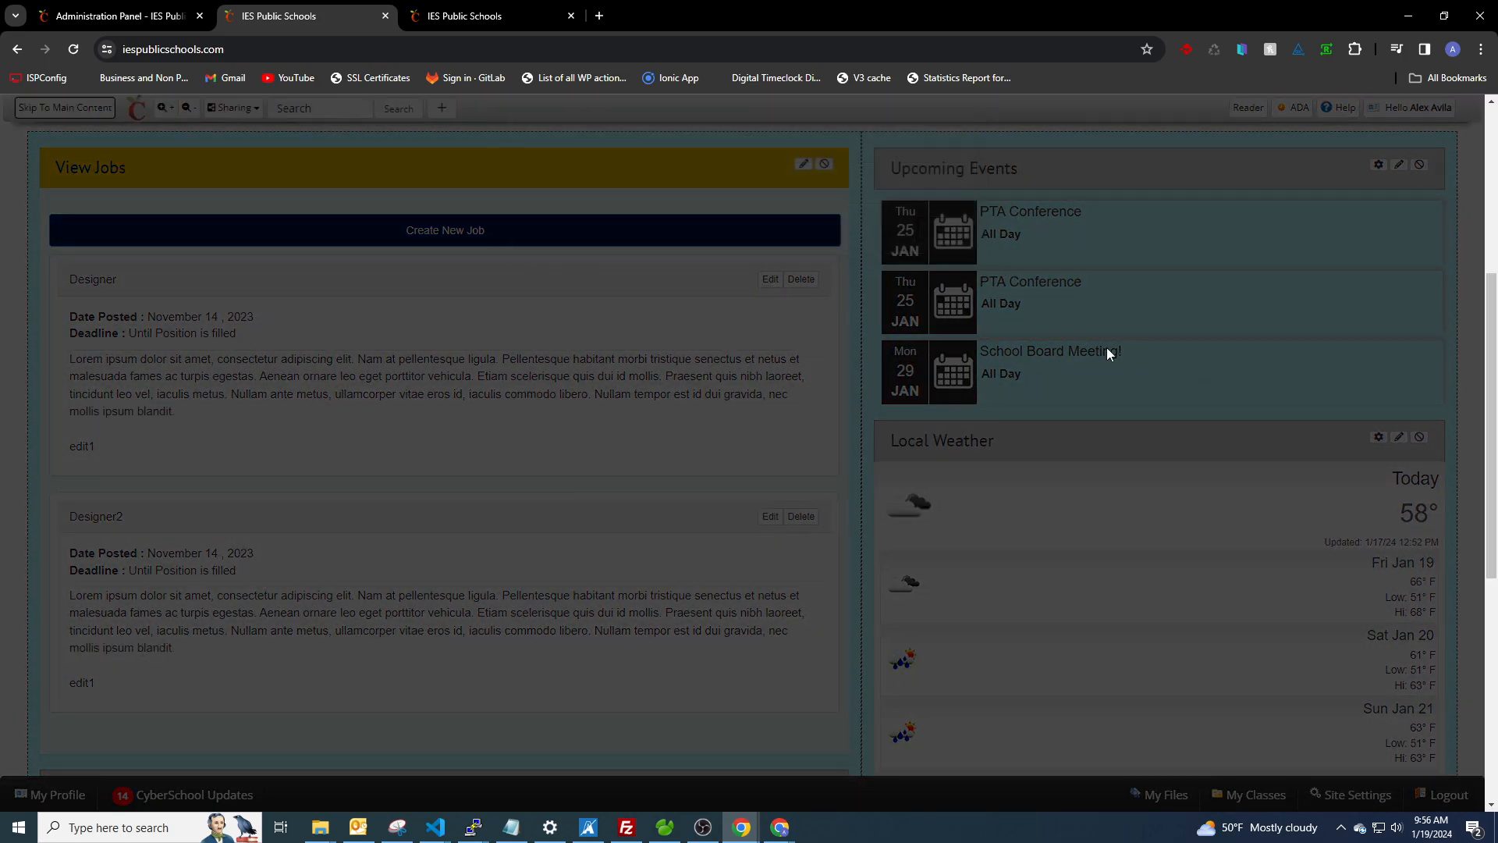
scroll(1130, 344, "down", 7)
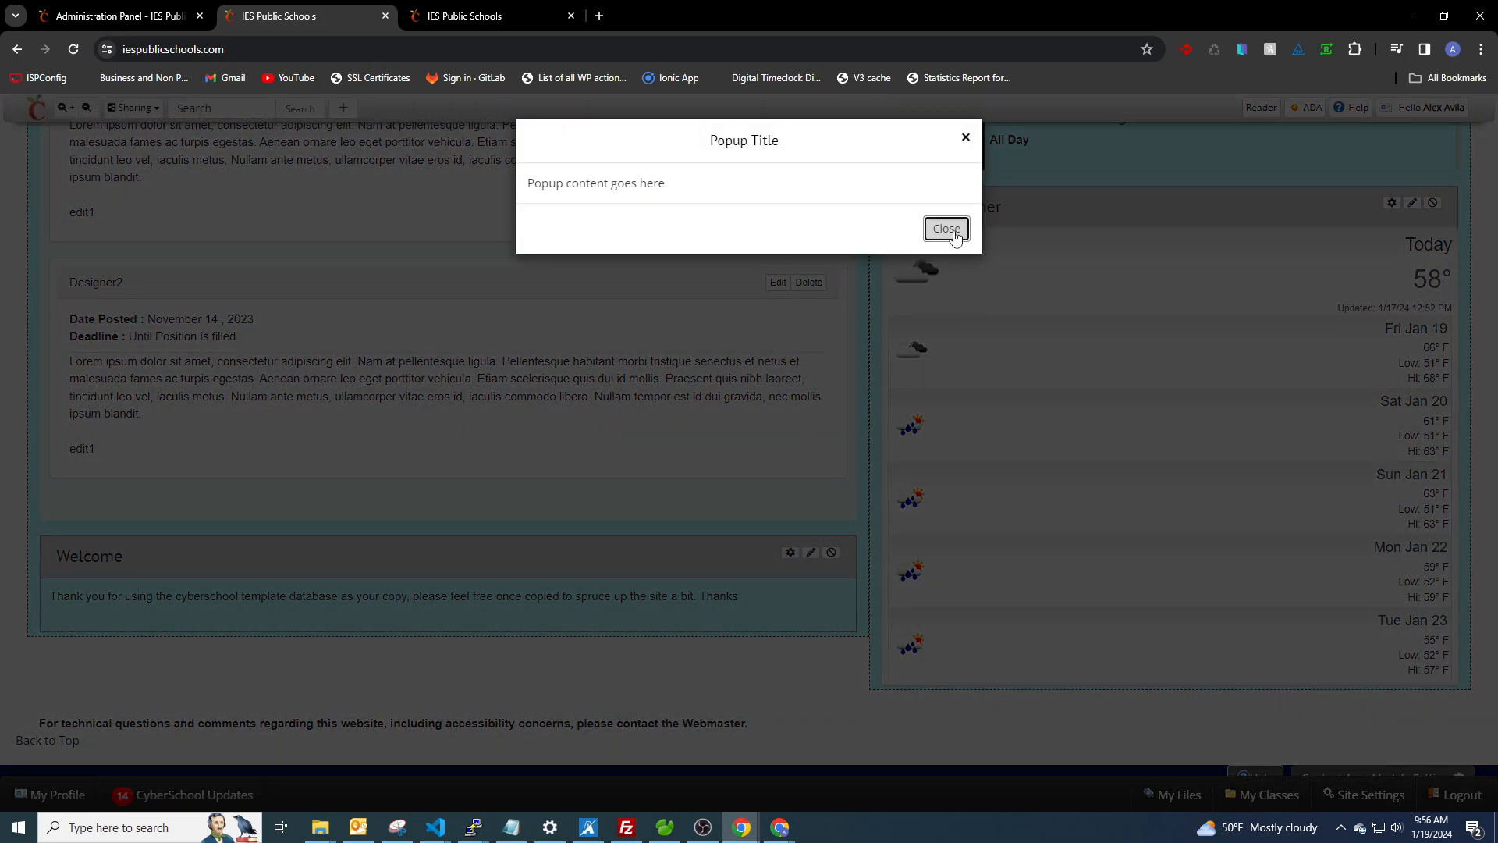
left_click(947, 227)
scroll(1173, 426, "down", 4)
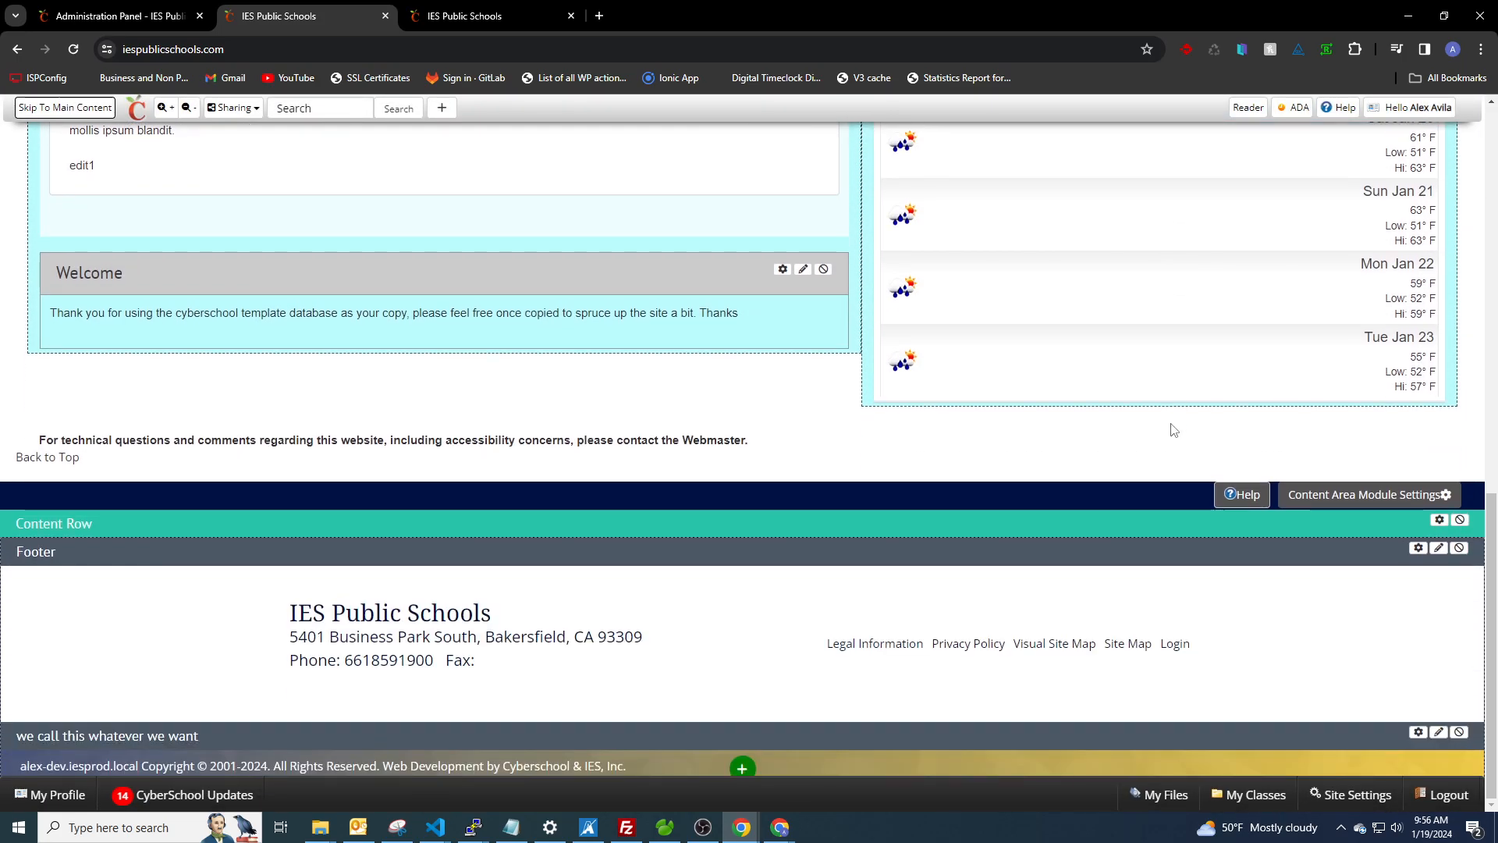
scroll(1170, 428, "up", 15)
scroll(1171, 427, "down", 6)
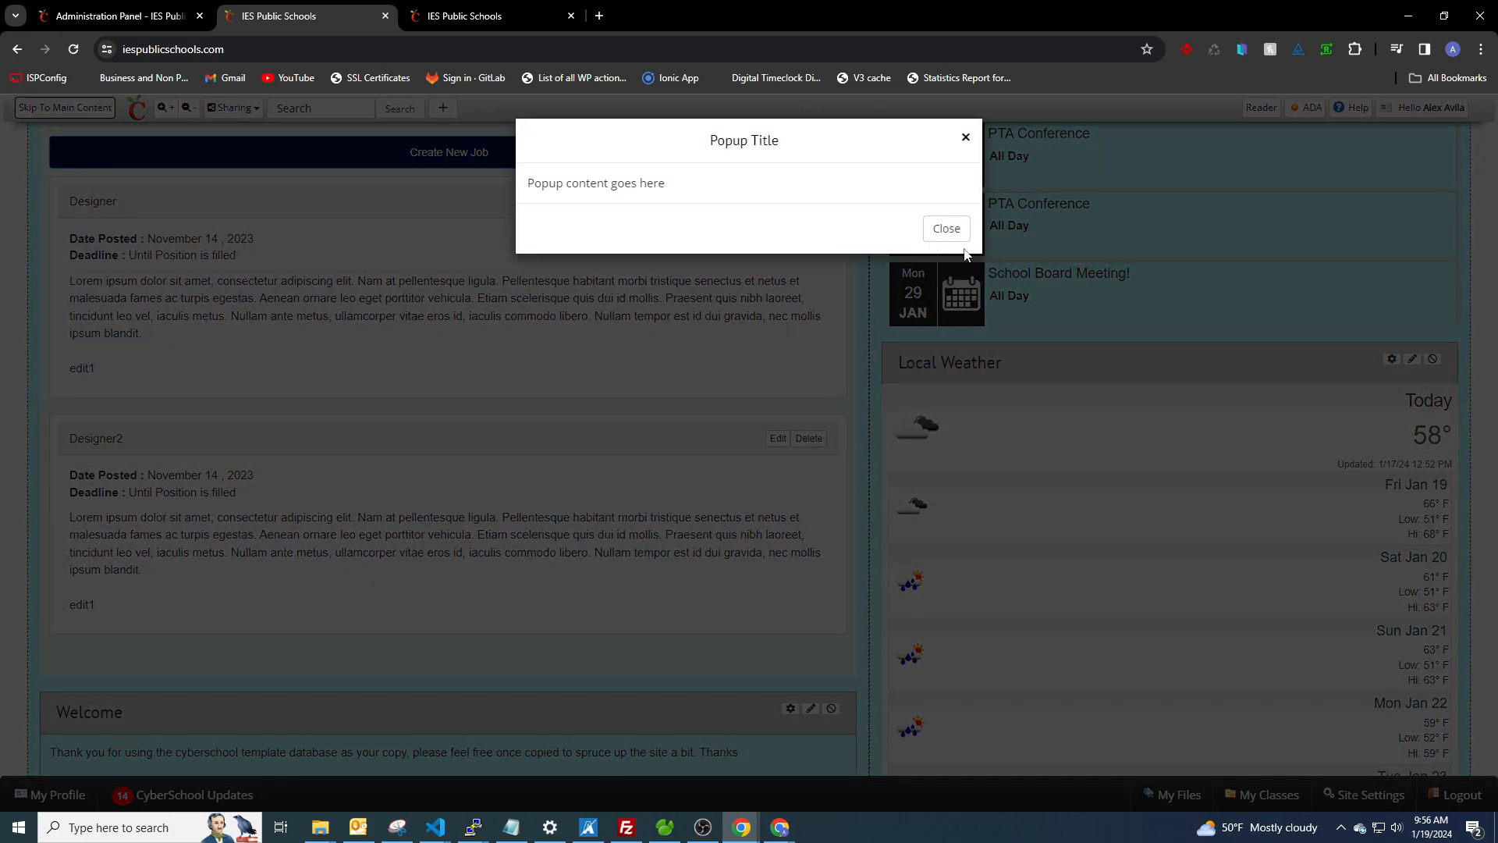
left_click(947, 227)
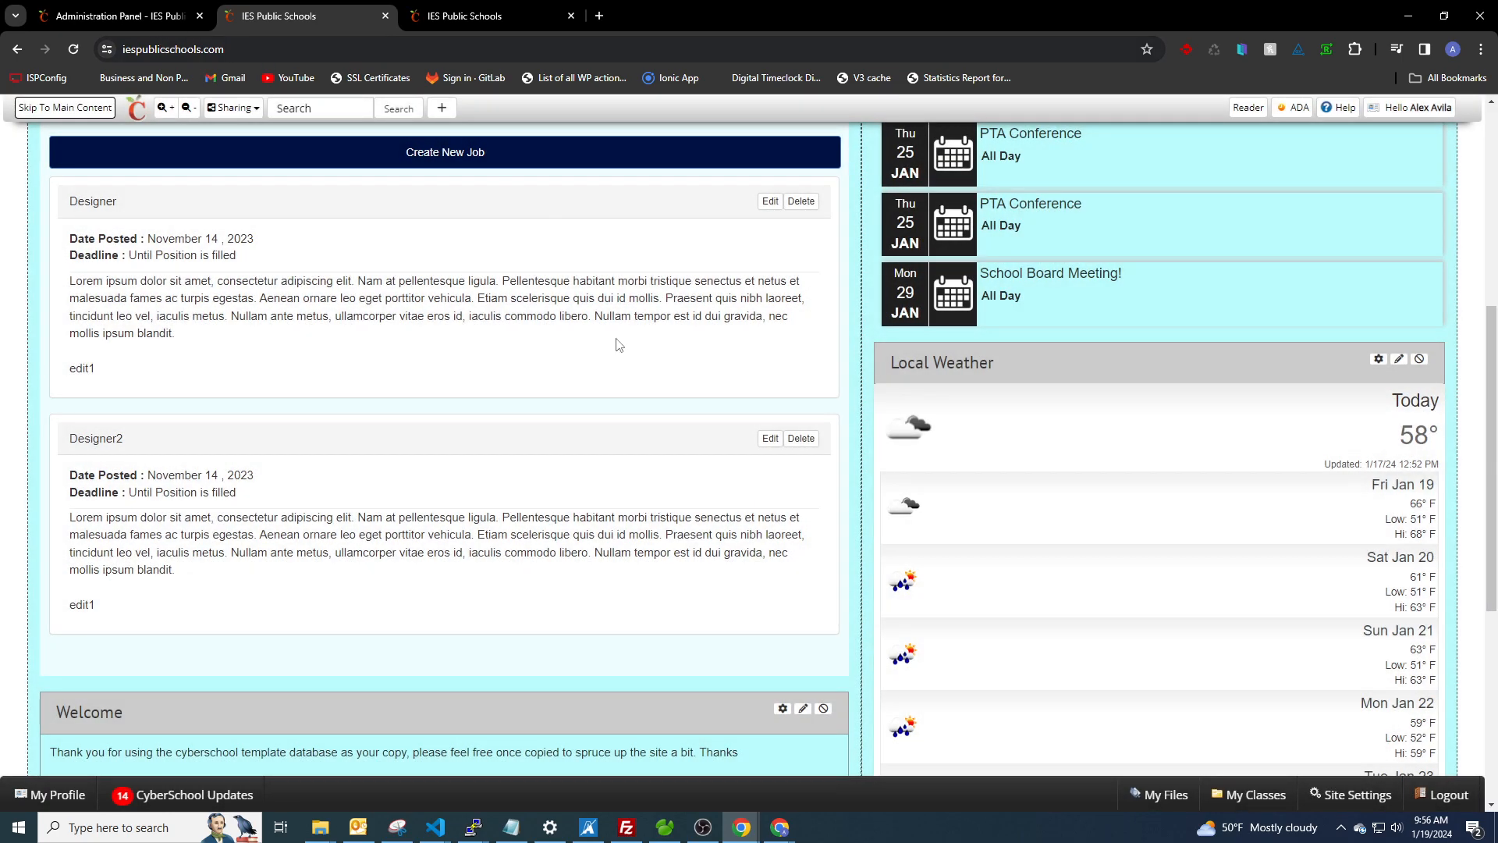
Step: In the Administration Panel, change the site popup's trigger to Page Load
key("ctrl+shift+Tab")
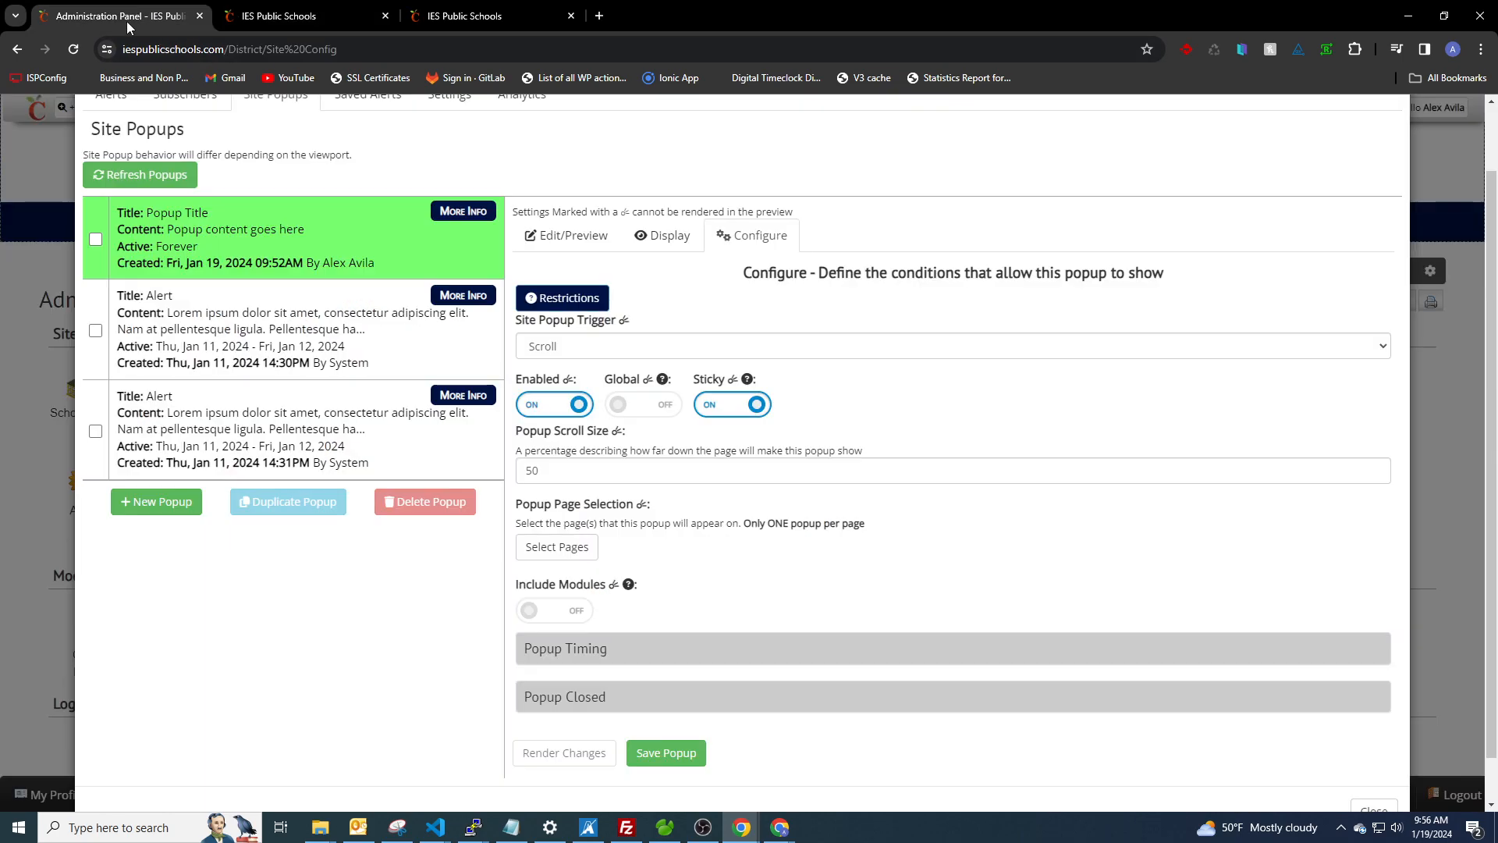
left_click(612, 351)
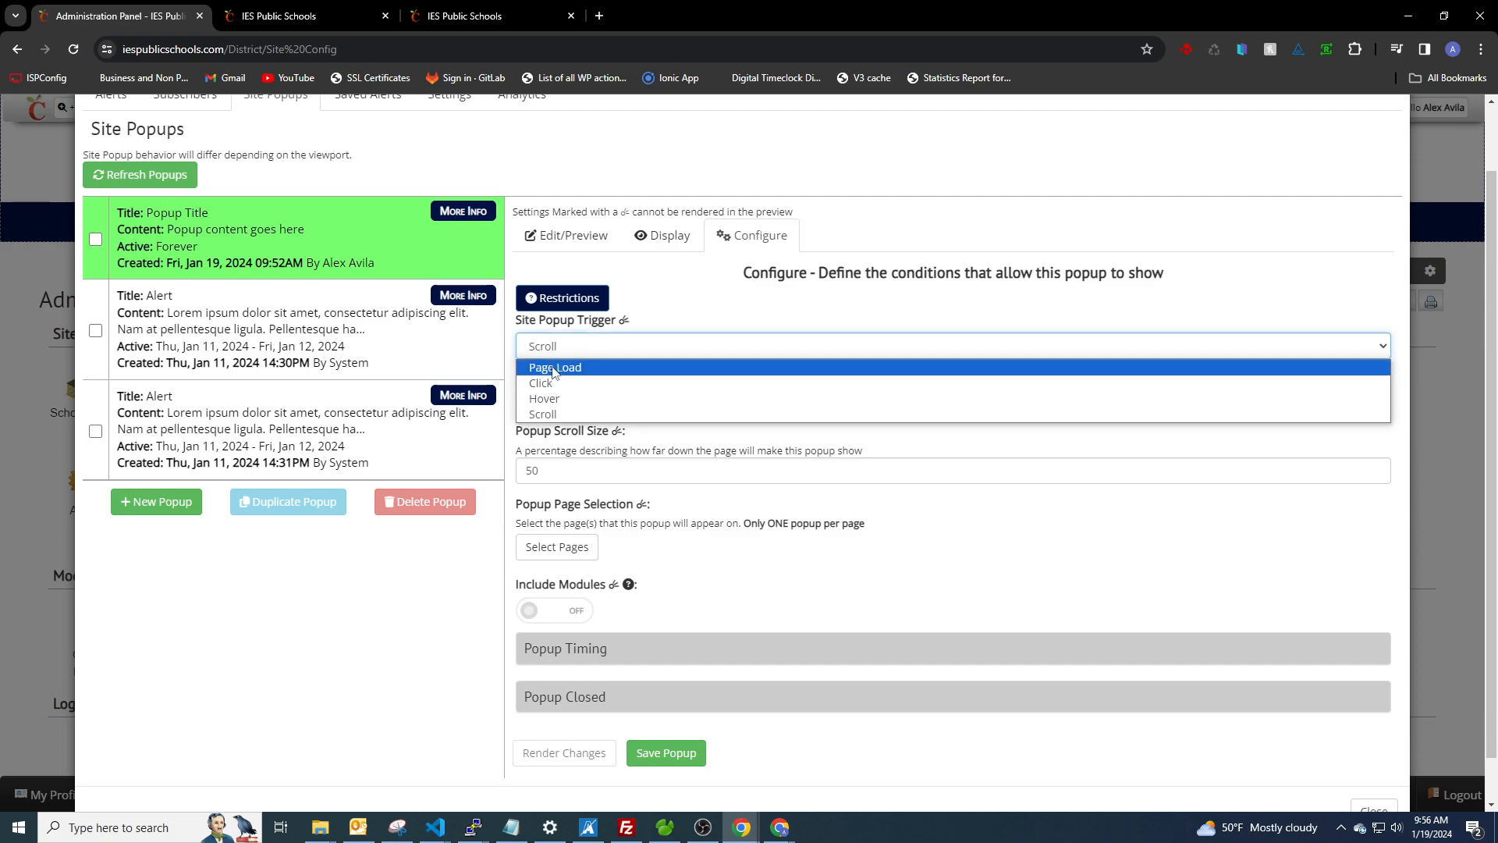
left_click(612, 367)
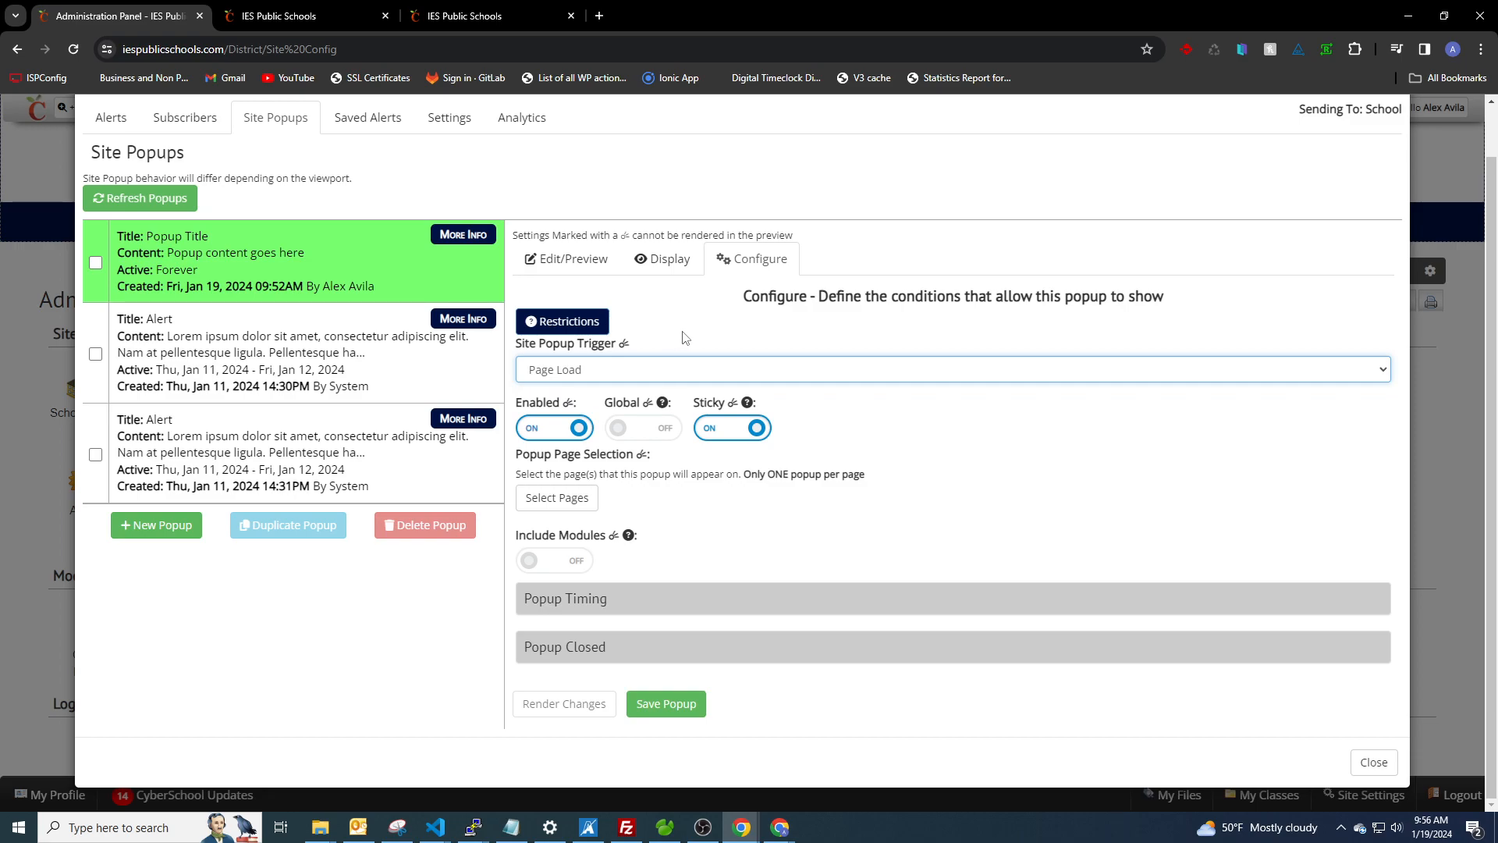